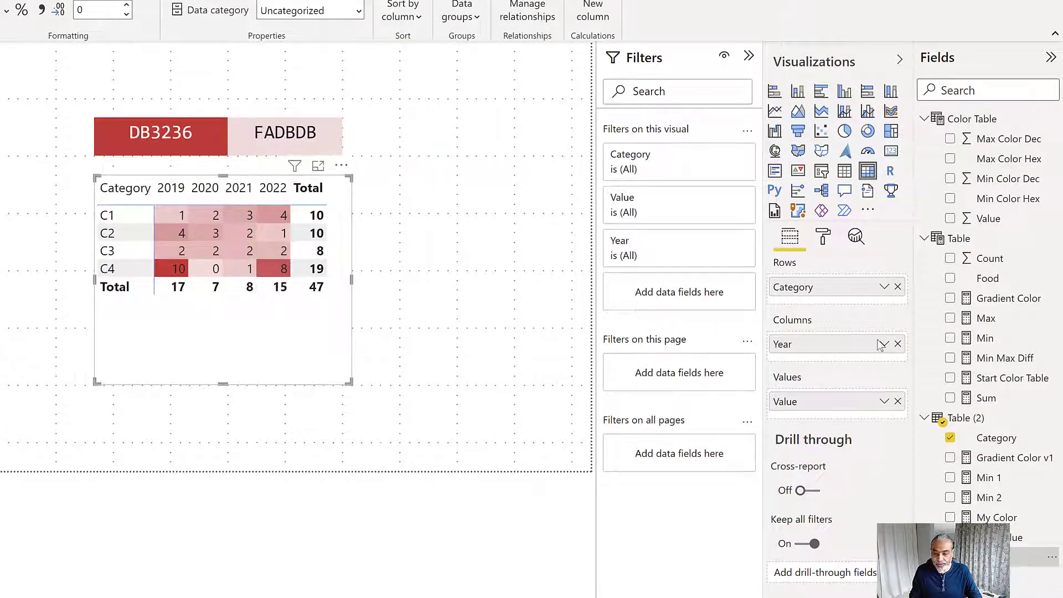
Review the matrix's background color conditional formatting for the Value field, checking its gradient minimum and maximum colors, and close the settings
right_click(841, 401)
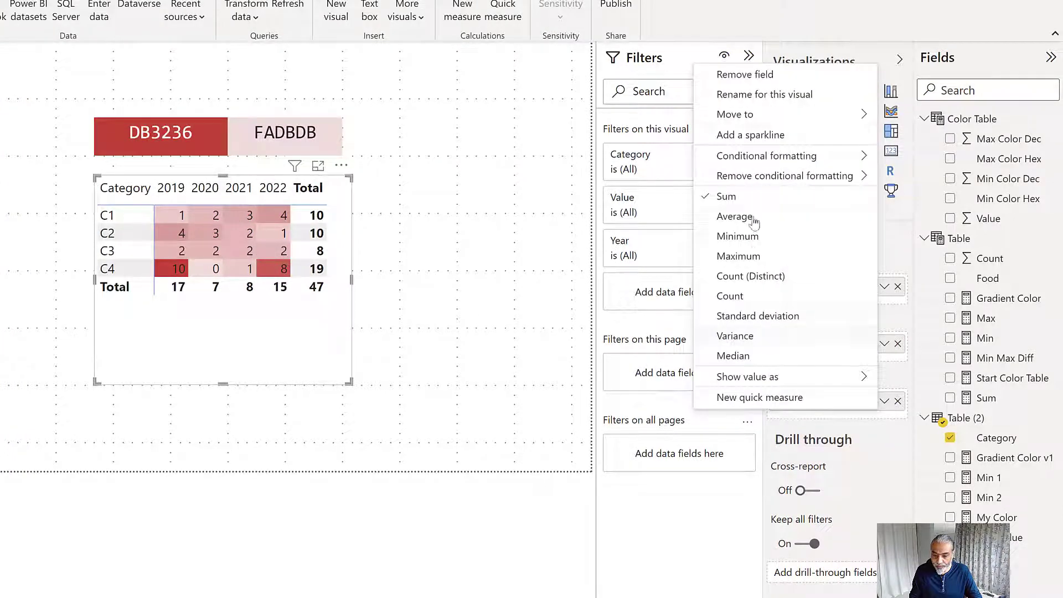
mouse_move(764, 161)
click(919, 163)
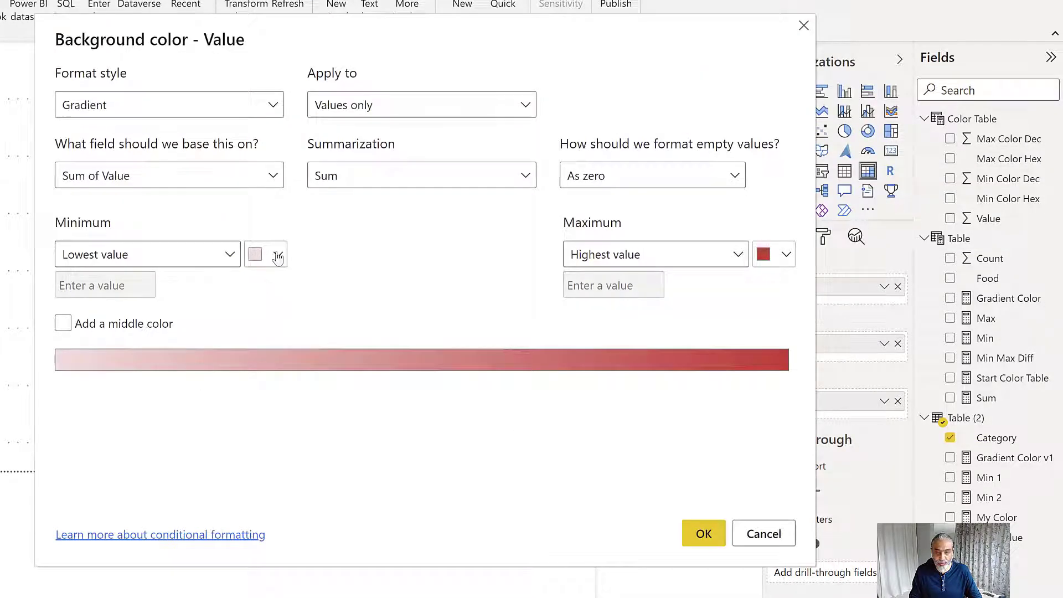
drag(305, 21, 242, 264)
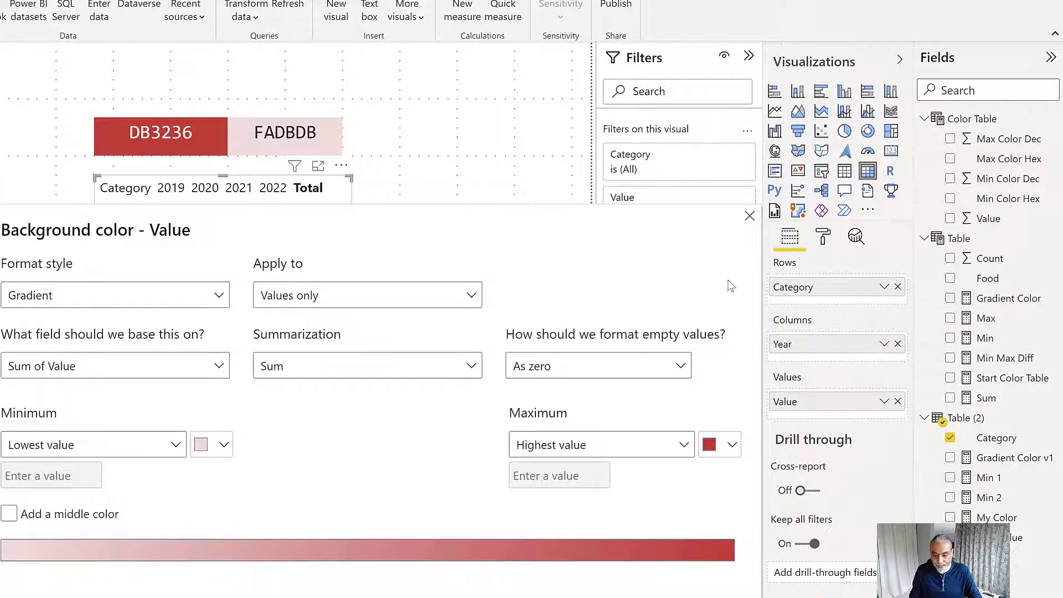
click(750, 215)
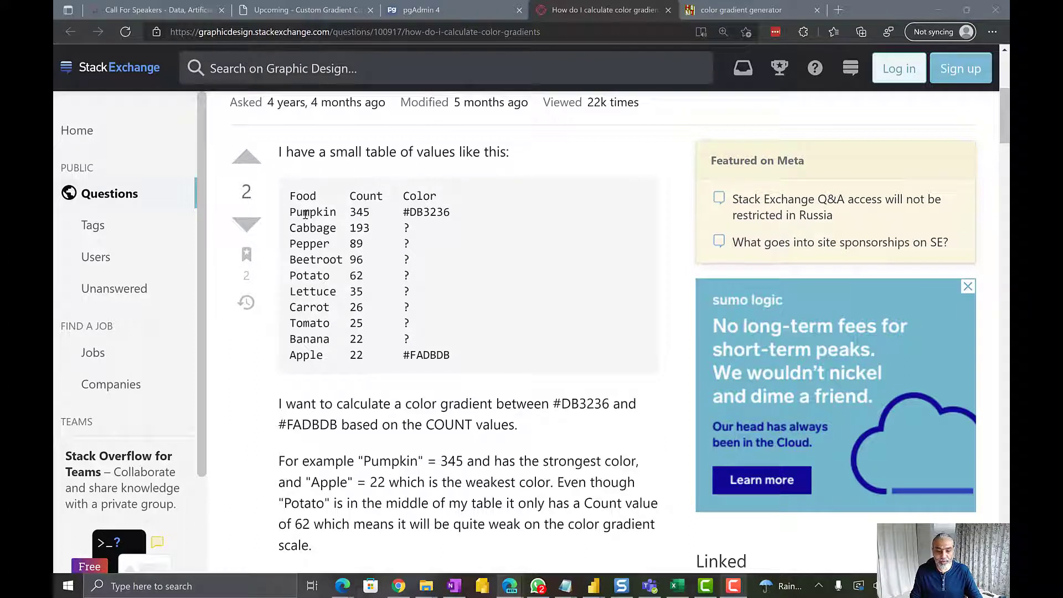
In the browser's Graphic Design Stack Exchange question, examine the food counts, the start and end hex colors, and the explanation of the wanted gradient
drag(297, 213, 455, 215)
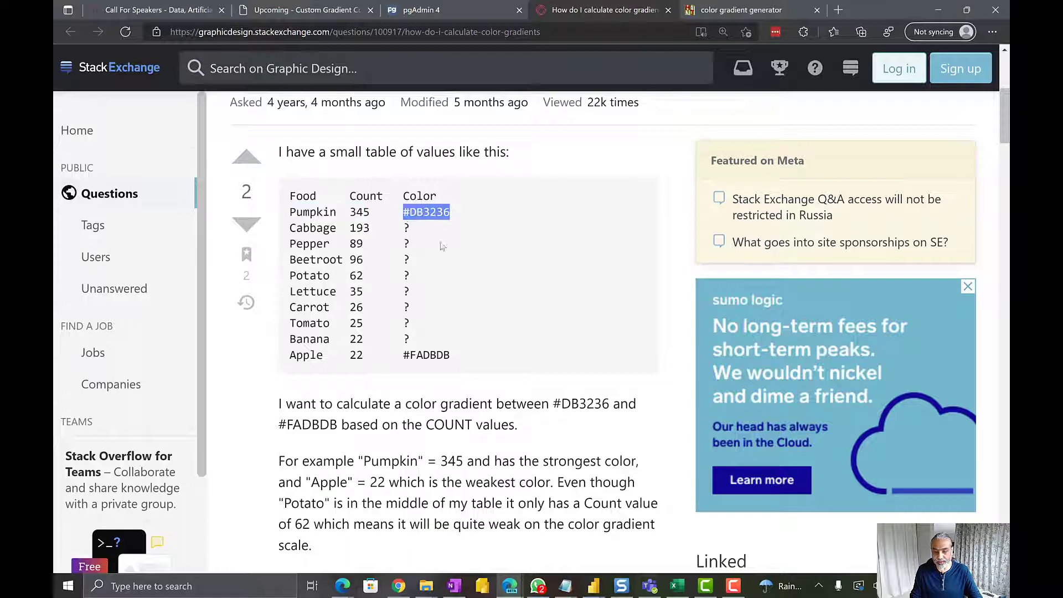
drag(403, 355, 451, 356)
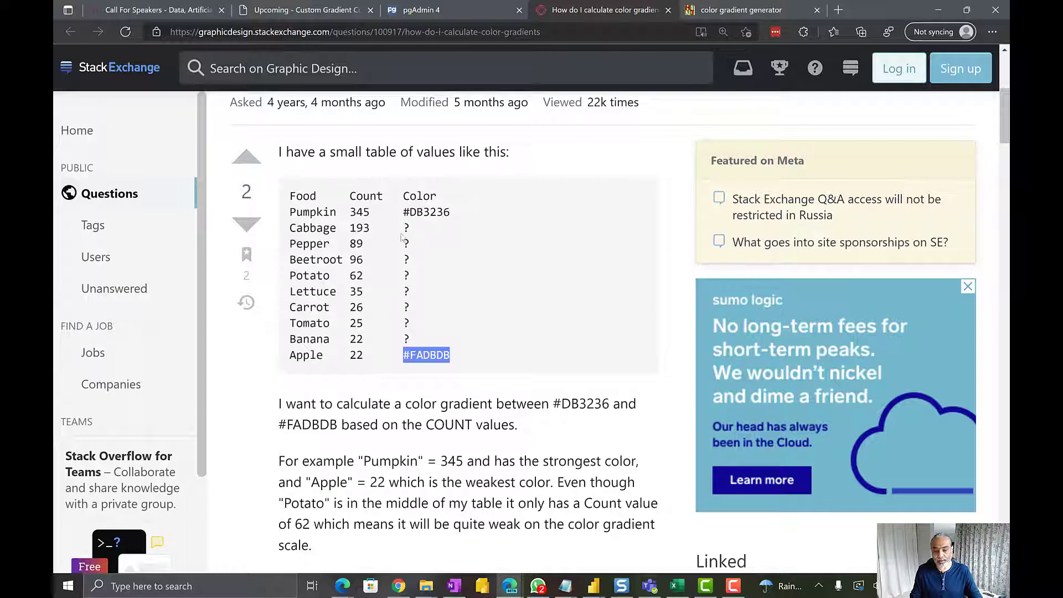
drag(405, 228, 415, 340)
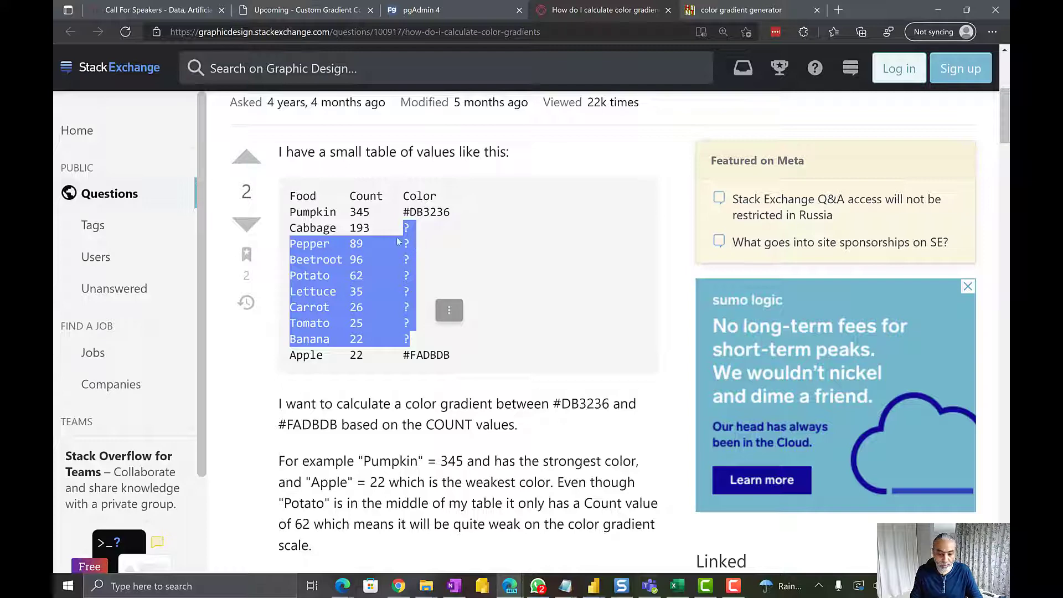
scroll(453, 241, down, 2)
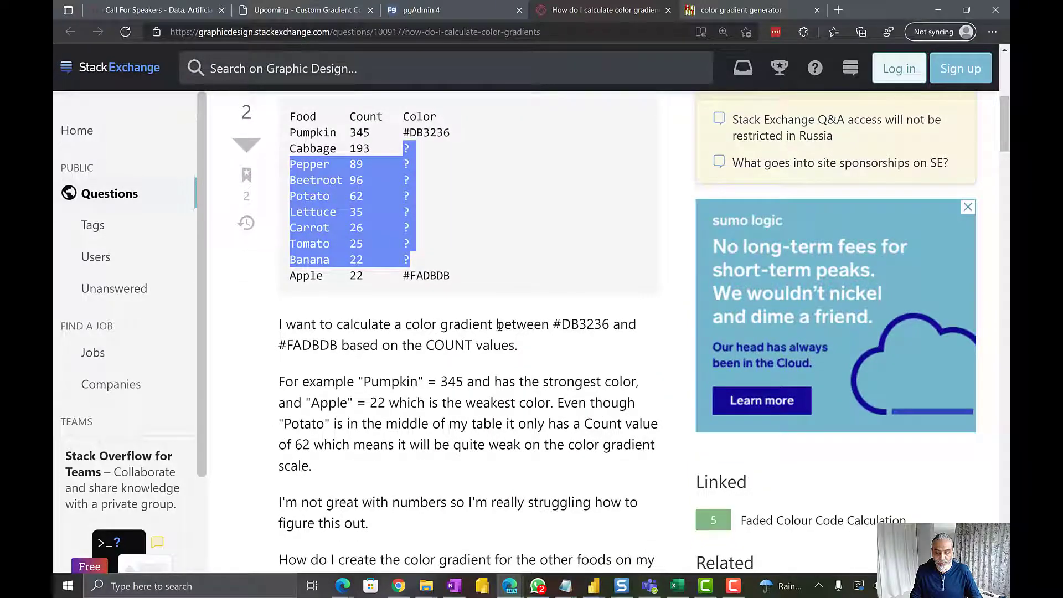
drag(583, 324, 587, 324)
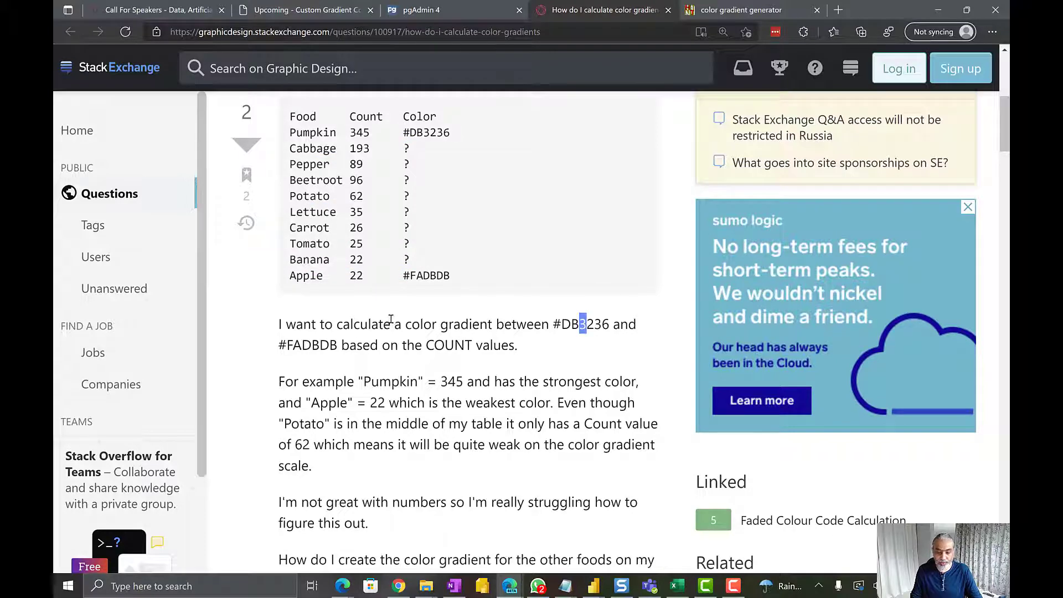
scroll(391, 319, down, 2)
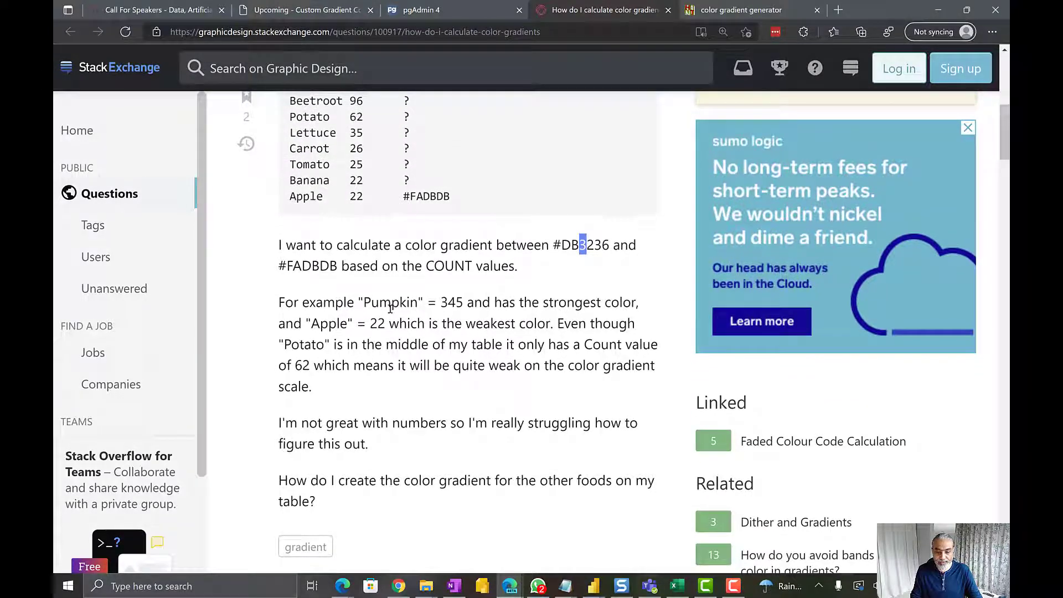
scroll(471, 308, up, 2)
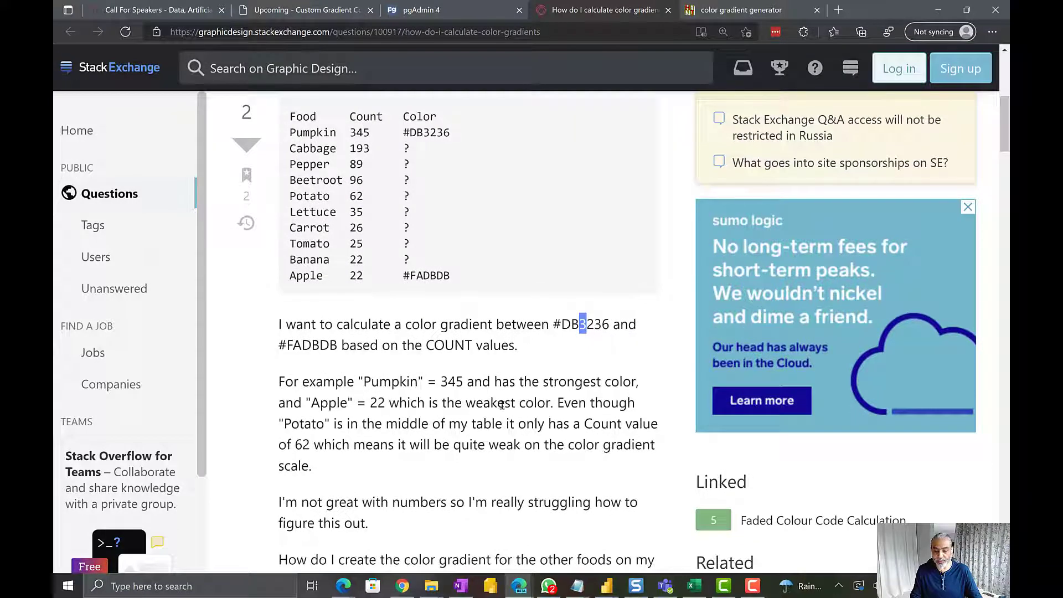
double_click(356, 276)
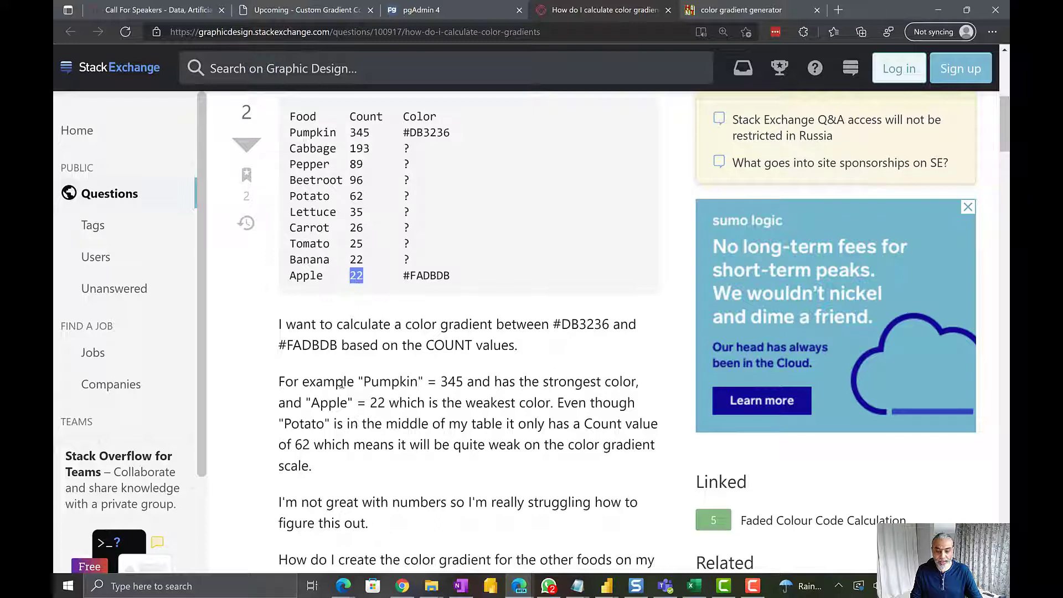
drag(349, 198, 364, 198)
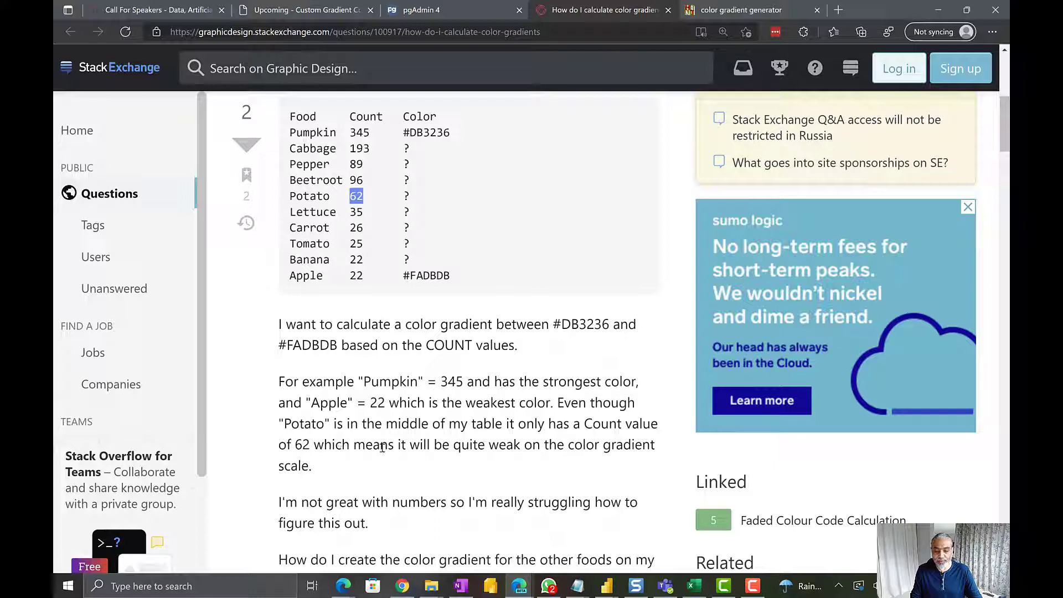
drag(381, 446, 488, 446)
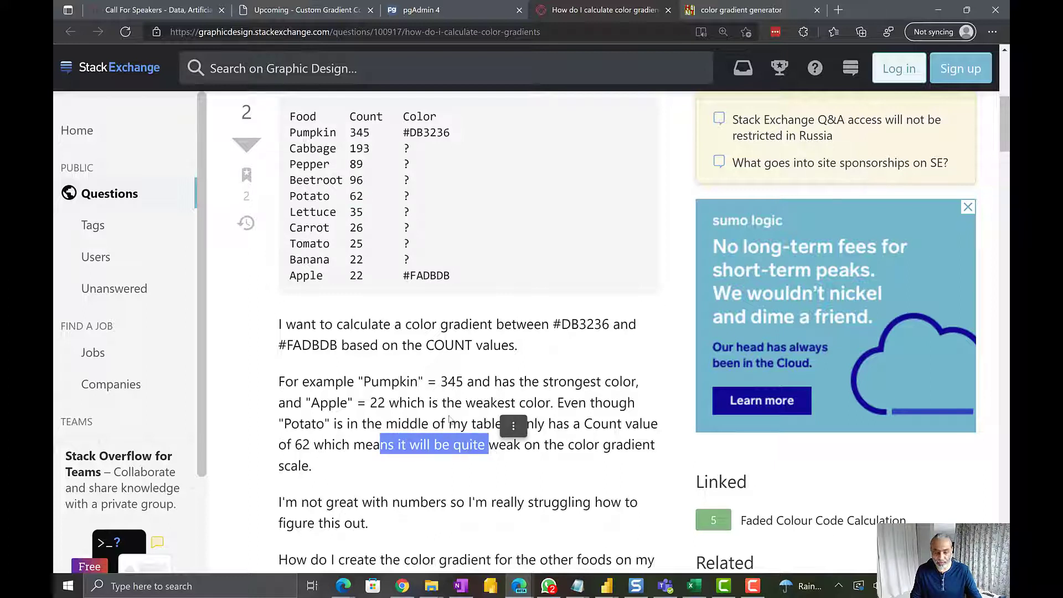
drag(356, 132, 365, 261)
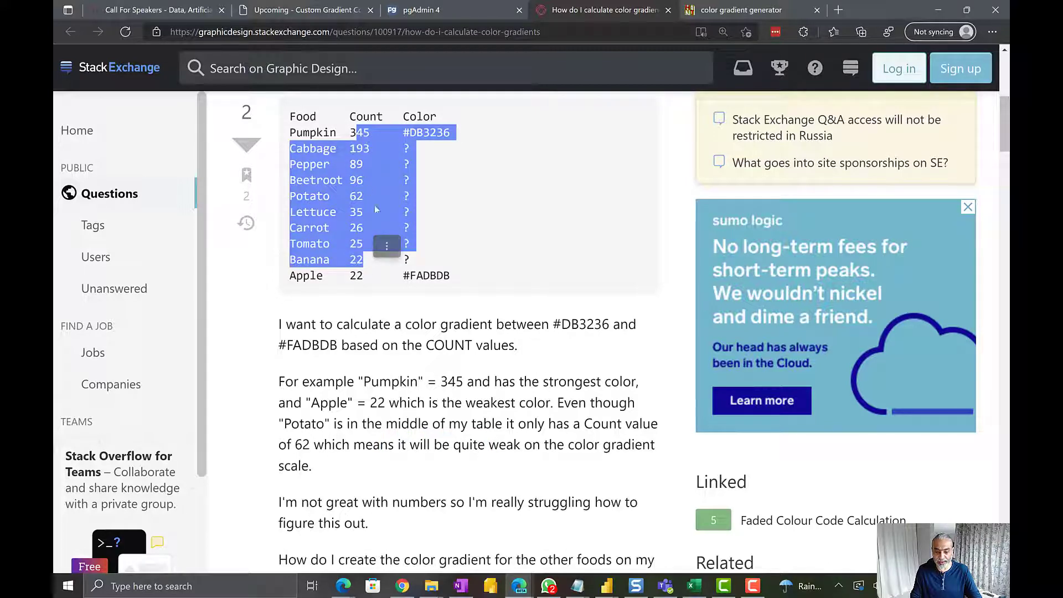
Read the top answer's remarks on treating color as linear and examine its plot relating each food to the gradient
scroll(438, 379, down, 1)
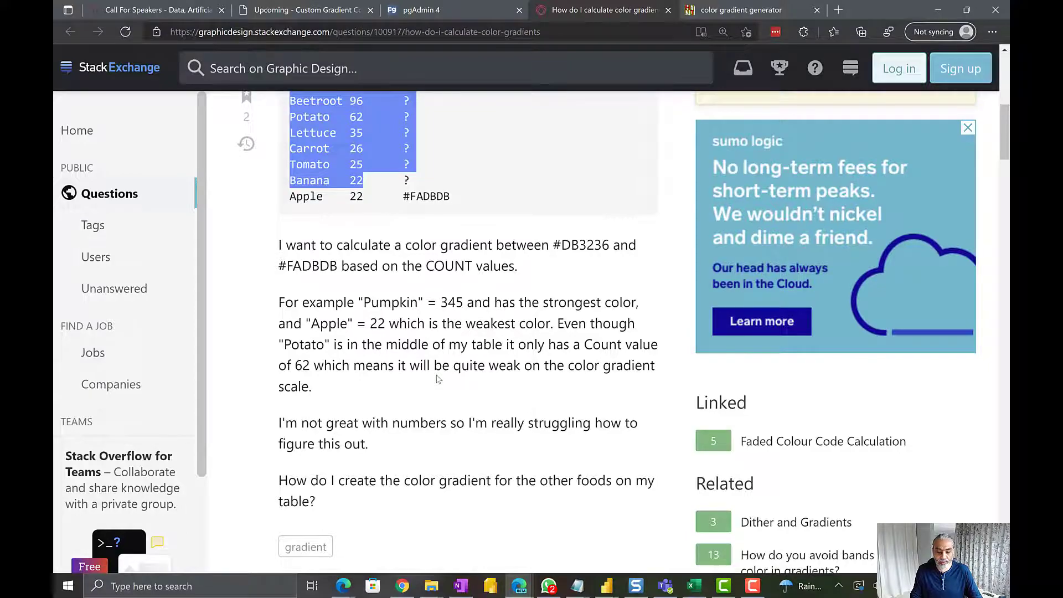
scroll(435, 377, down, 2)
scroll(434, 377, down, 10)
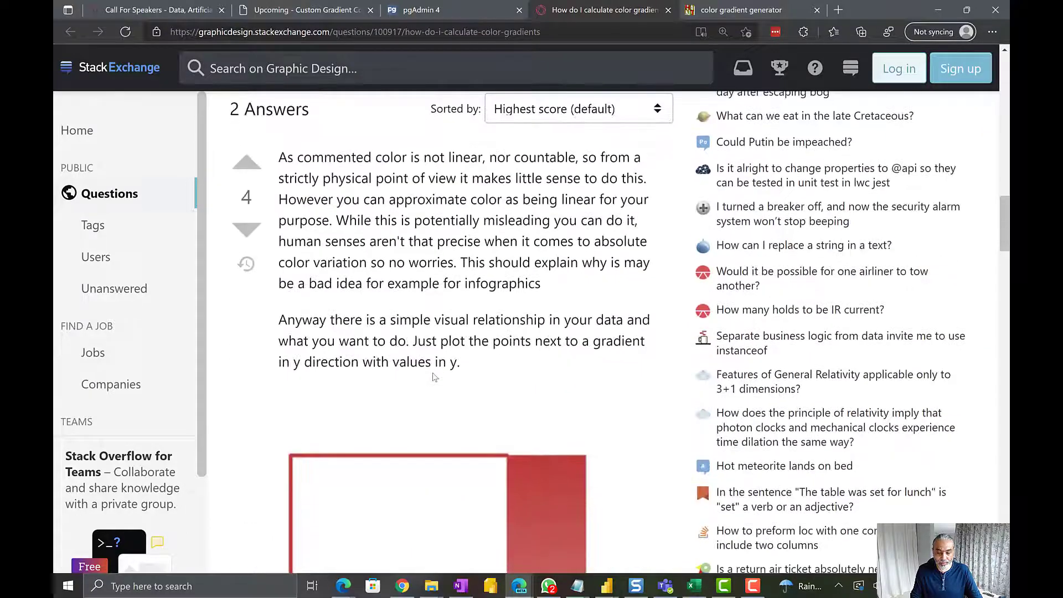
scroll(434, 377, down, 2)
scroll(432, 371, up, 3)
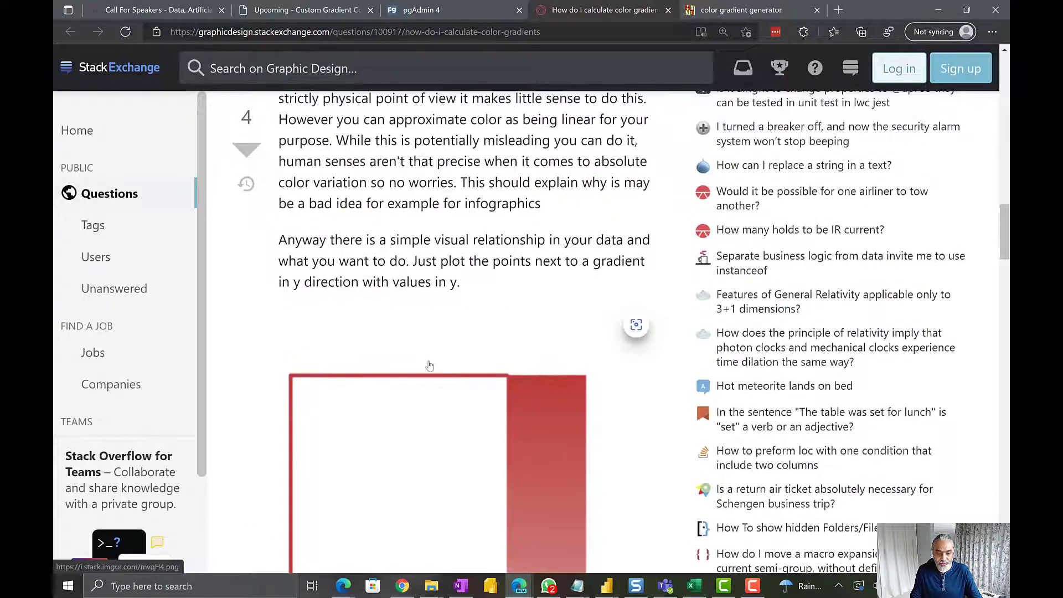
scroll(429, 366, up, 3)
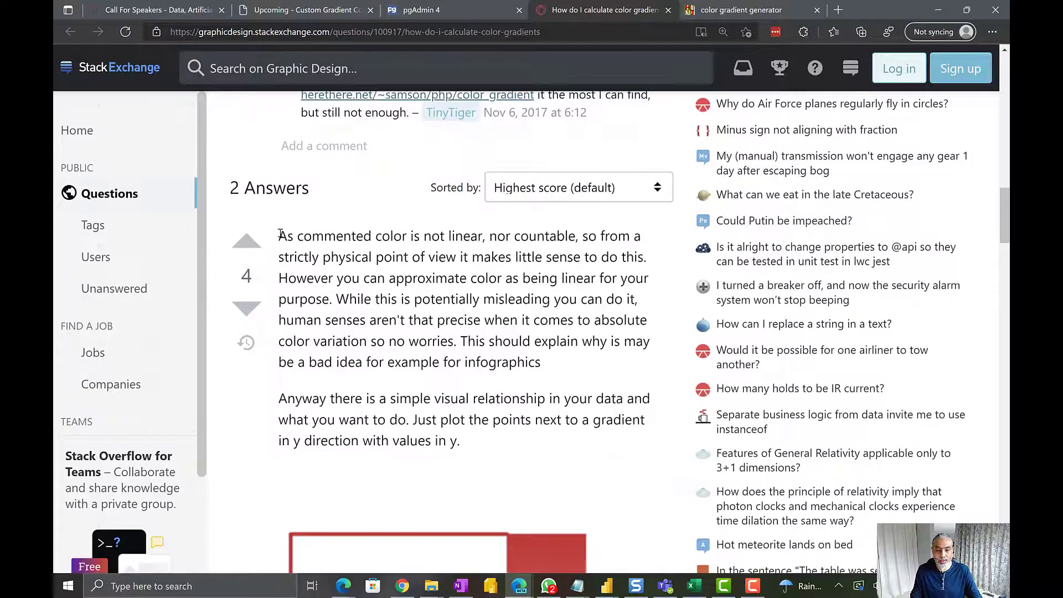
drag(279, 236, 647, 257)
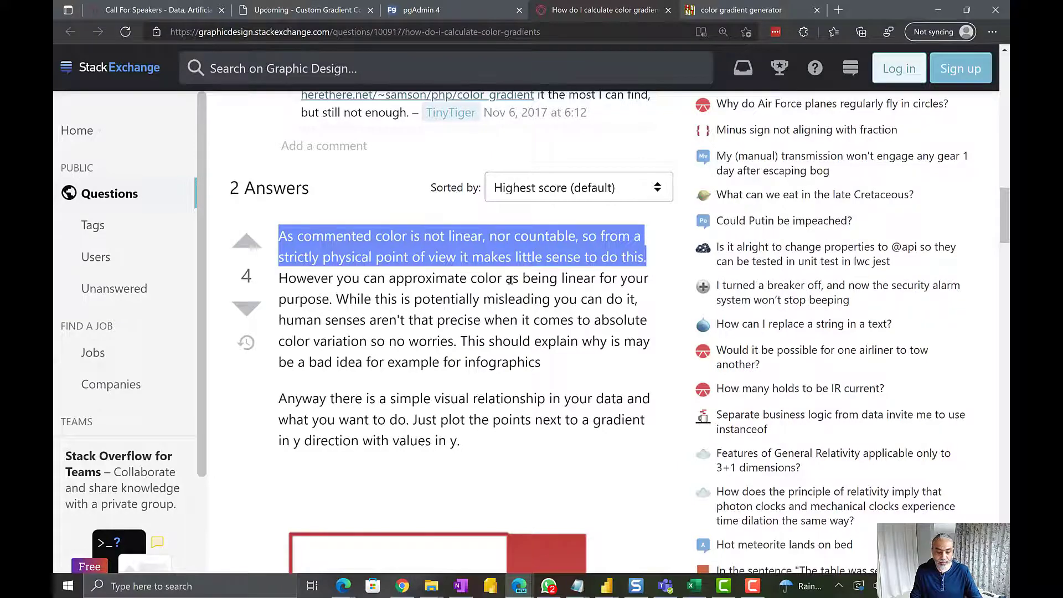
scroll(509, 279, down, 10)
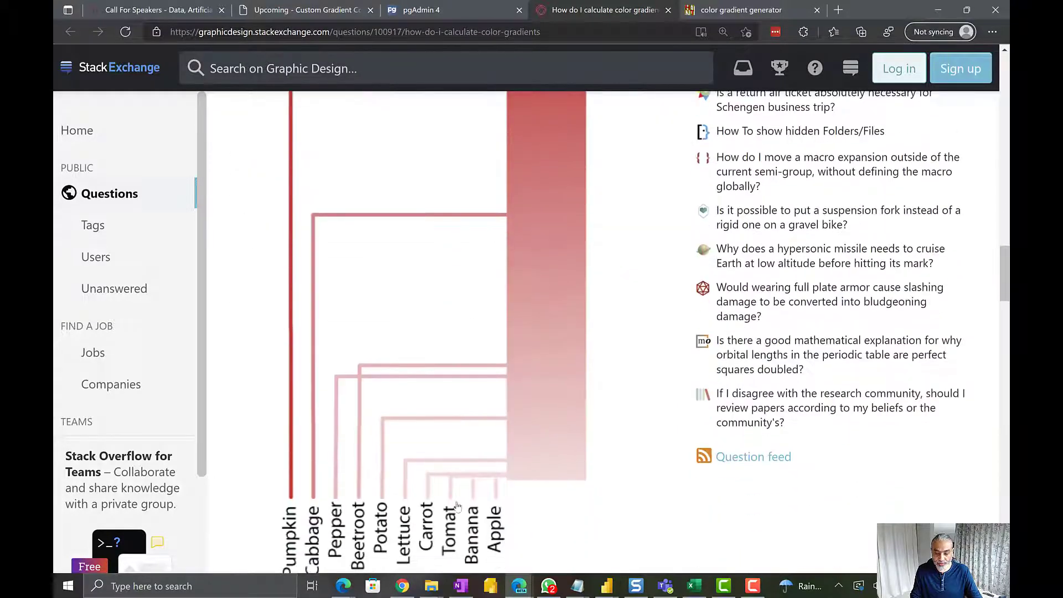
scroll(436, 411, up, 3)
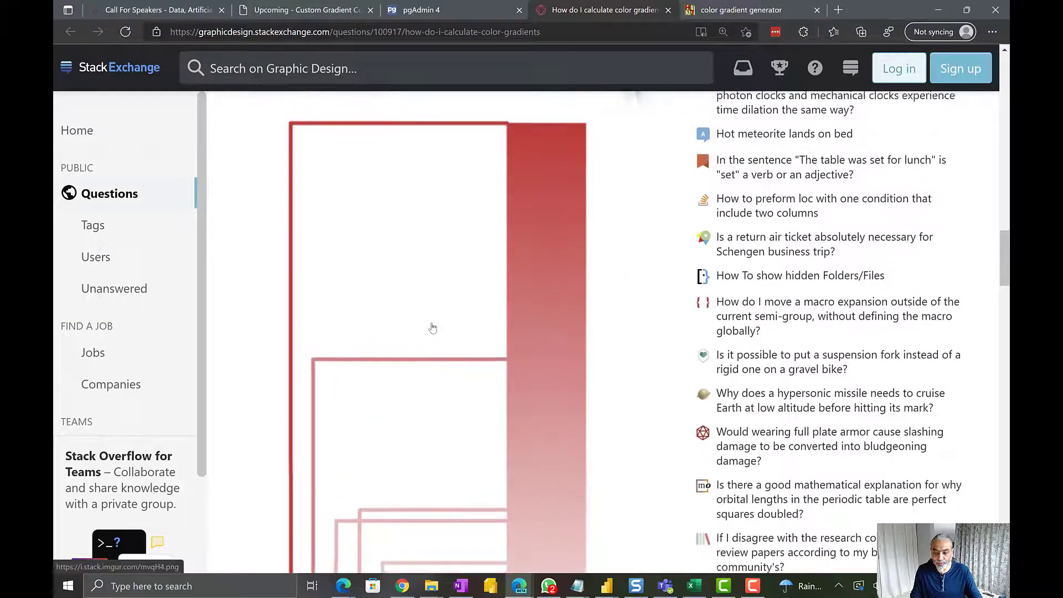
scroll(432, 330, down, 6)
scroll(432, 328, down, 1)
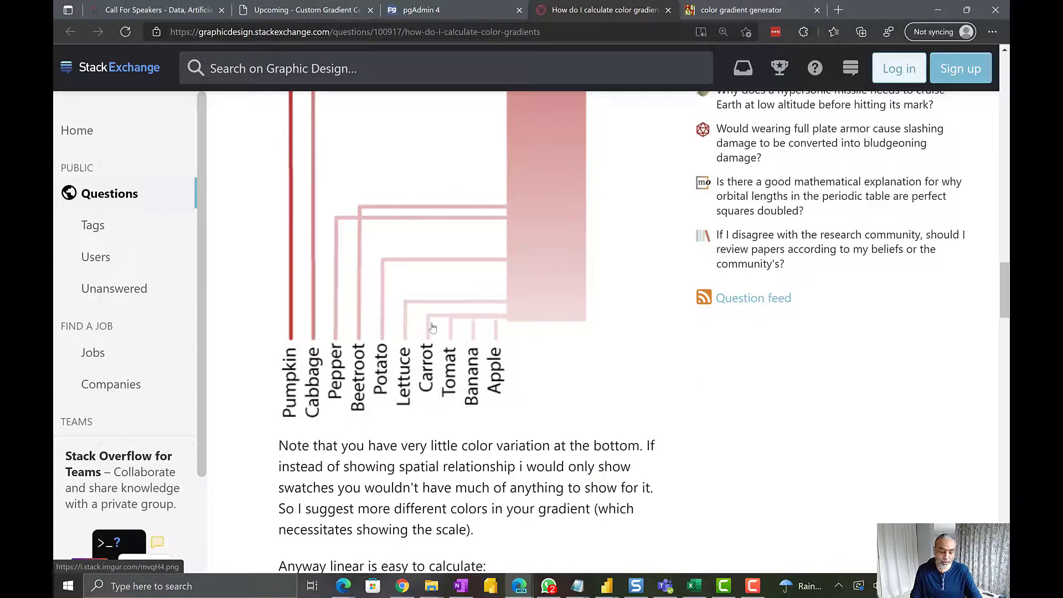
scroll(432, 327, down, 5)
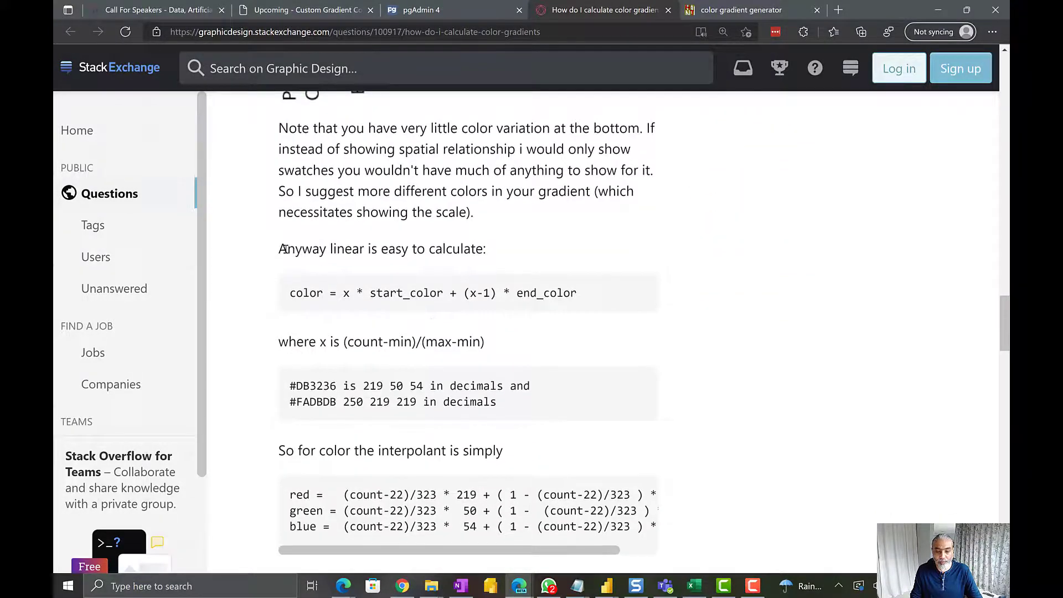
Study the answer's linear color formula, the definition of x, the hex-to-decimal conversions, and the red, green and blue interpolation formulas
drag(284, 249, 498, 257)
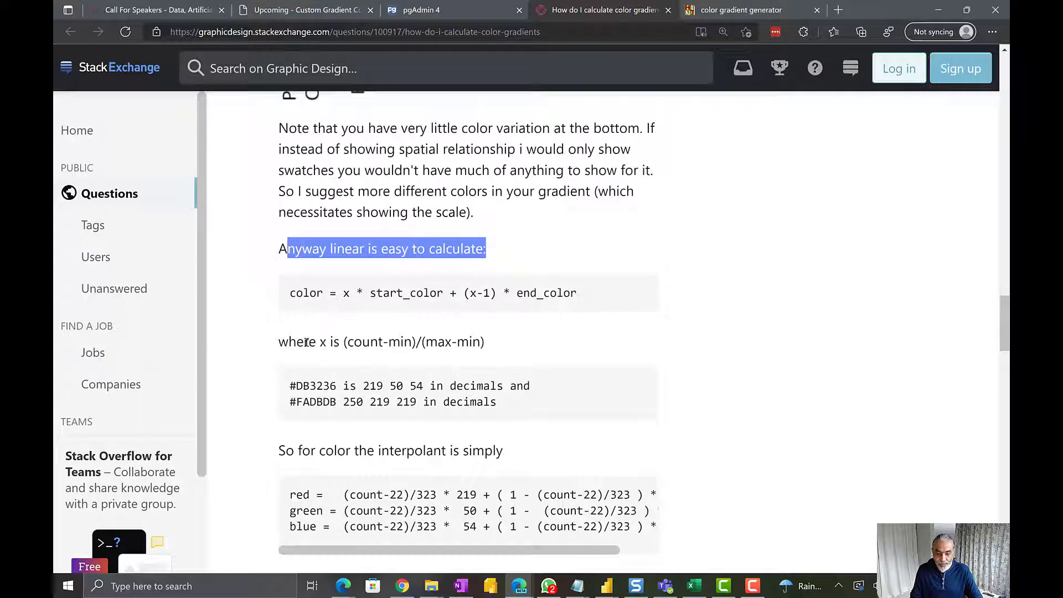
drag(306, 342, 411, 340)
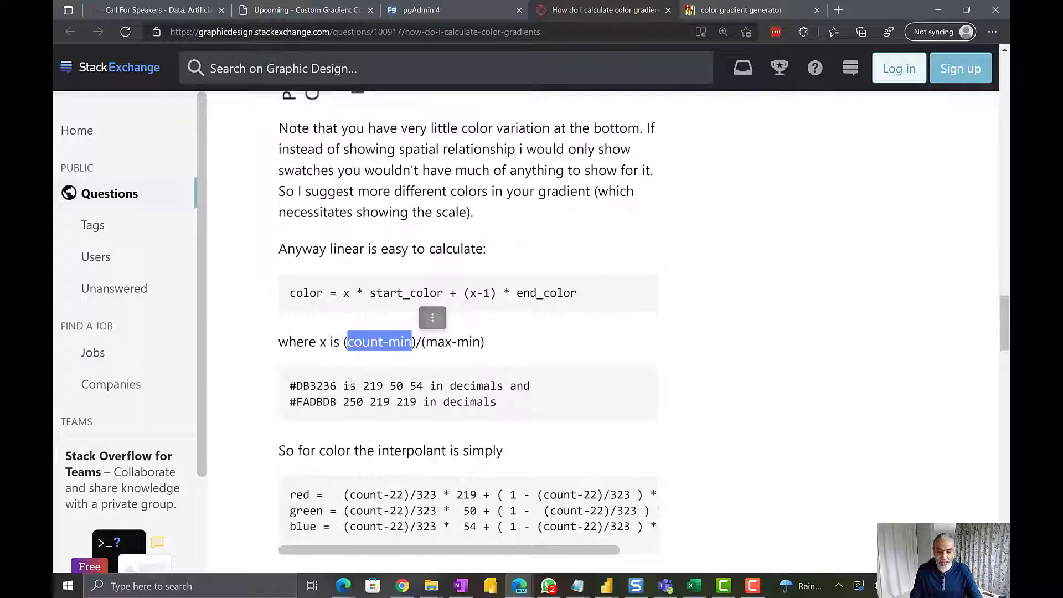
drag(297, 386, 429, 386)
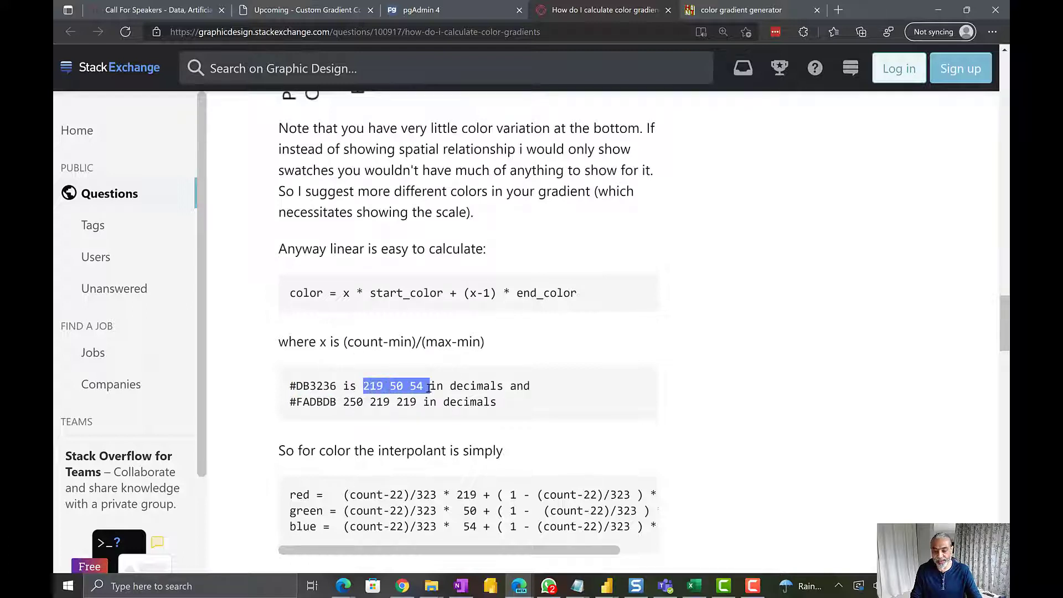
drag(297, 386, 377, 385)
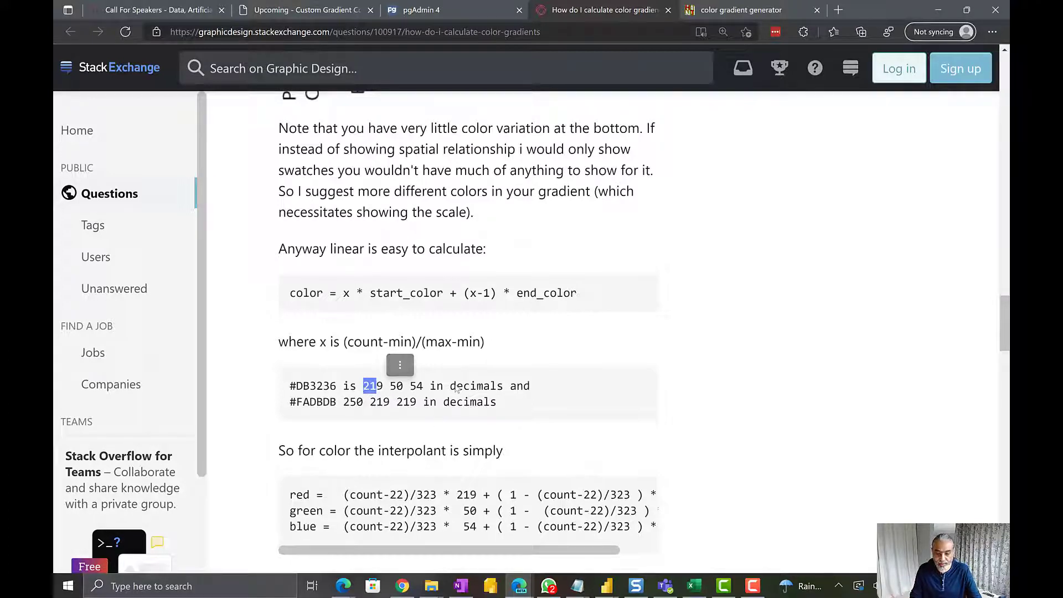
click(400, 365)
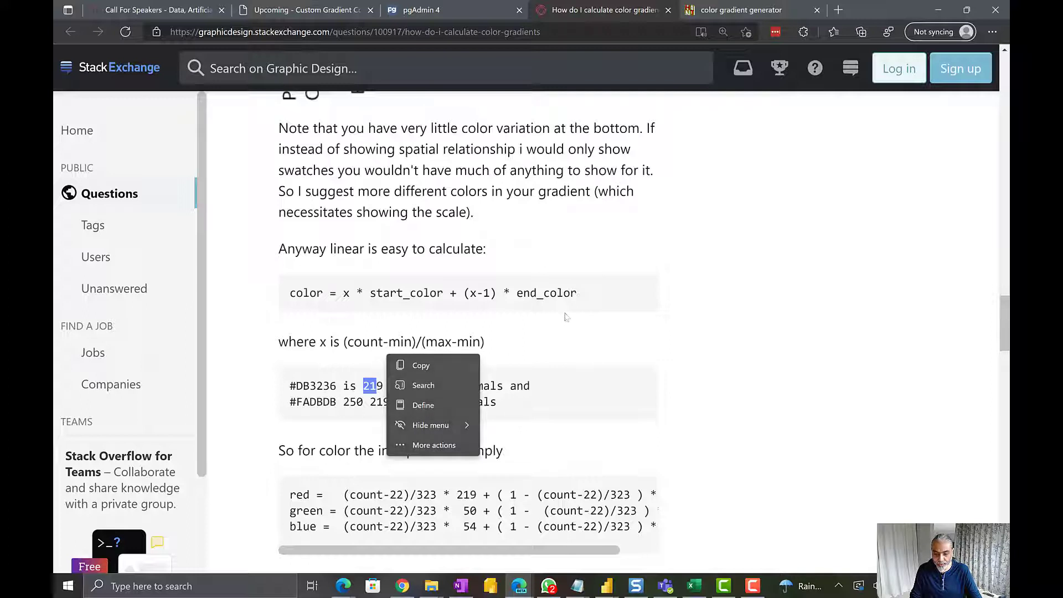
click(564, 316)
scroll(482, 307, down, 2)
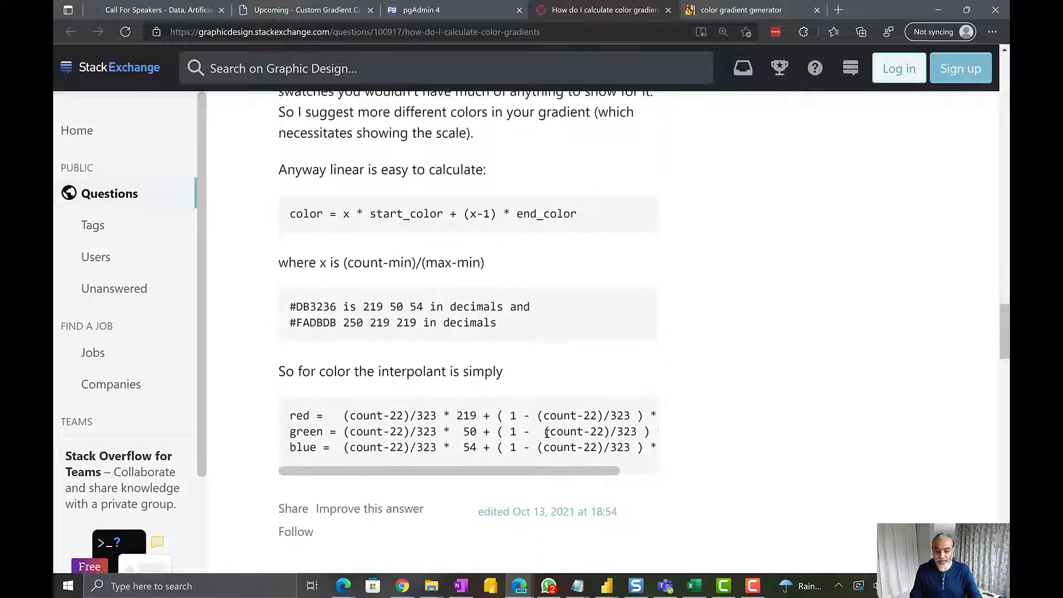
drag(297, 415, 406, 413)
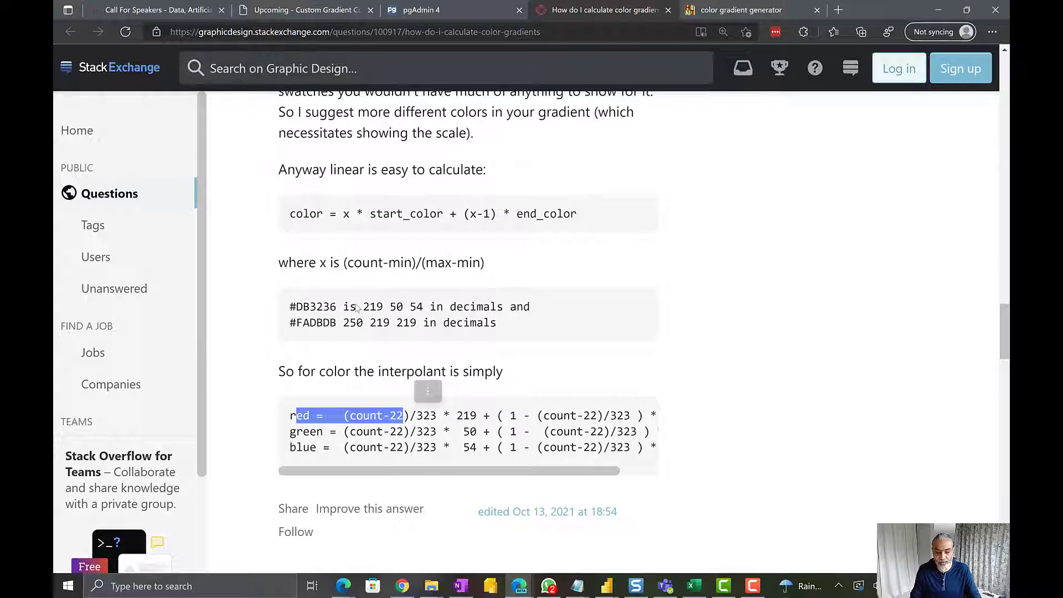
drag(358, 307, 384, 306)
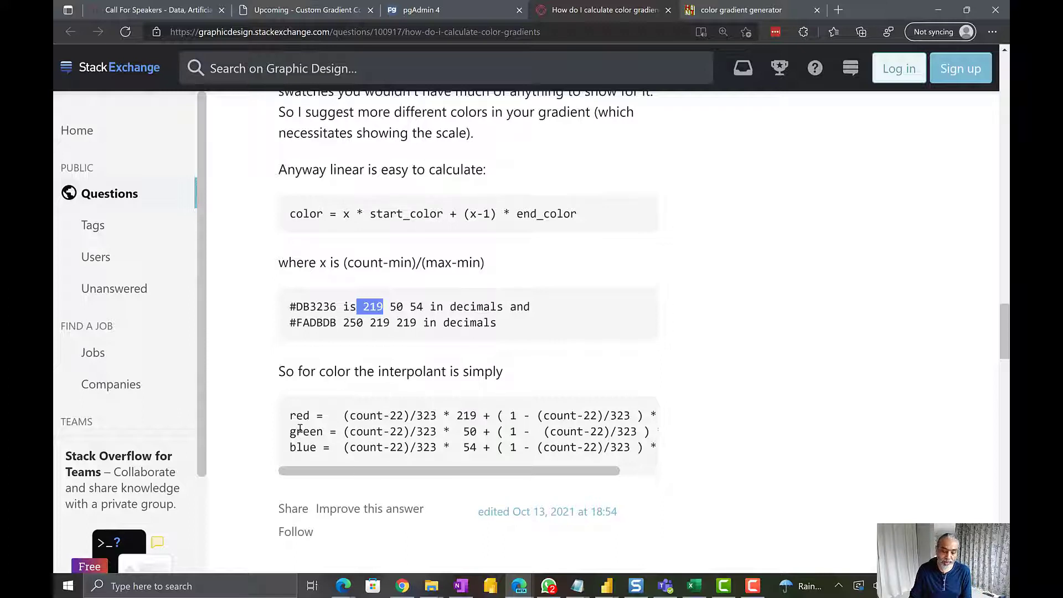
scroll(421, 413, down, 2)
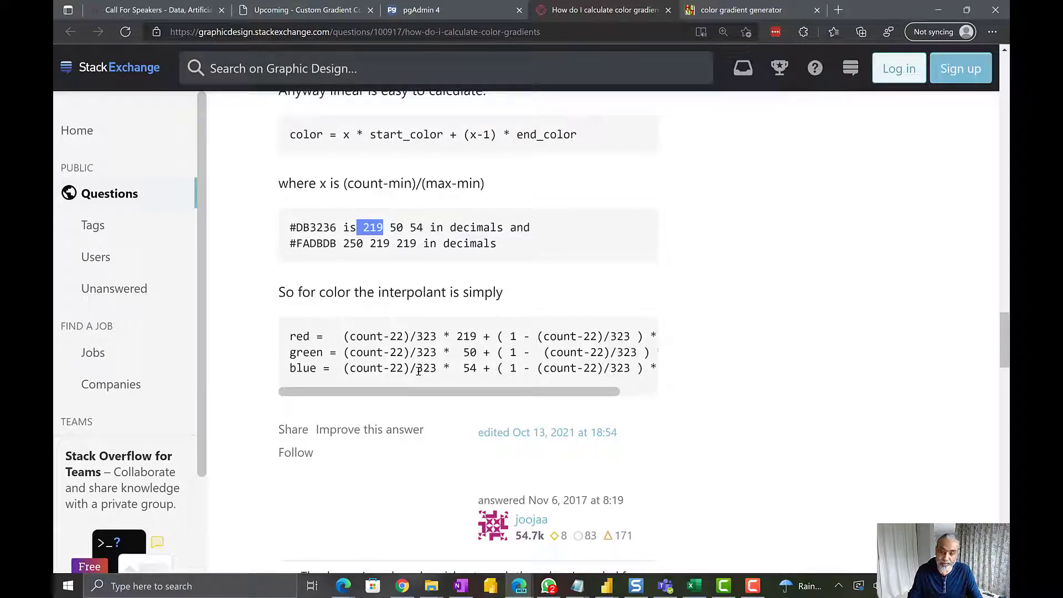
scroll(419, 370, up, 3)
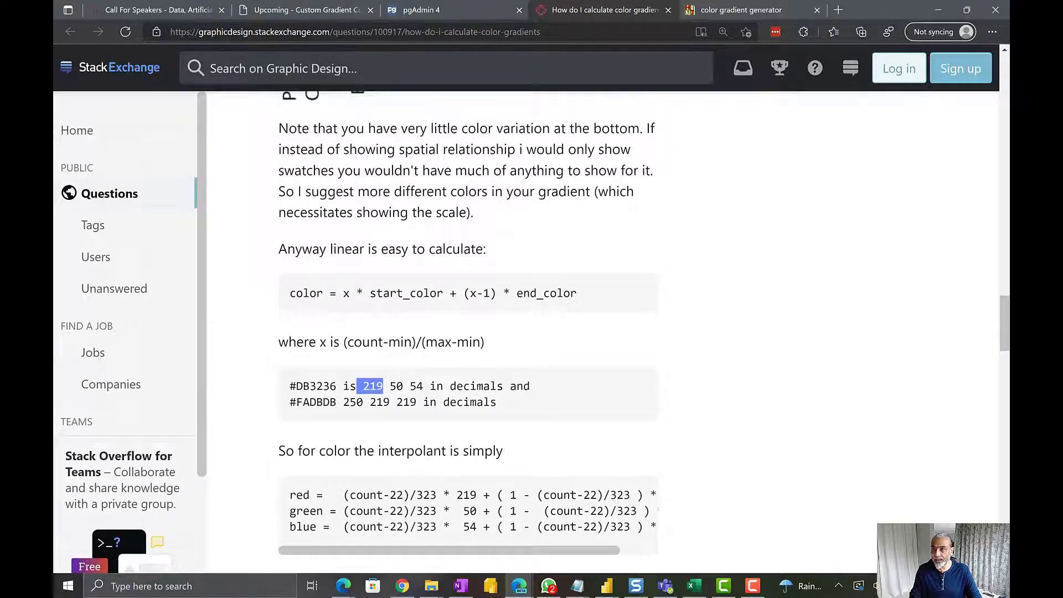
key(alt+Tab)
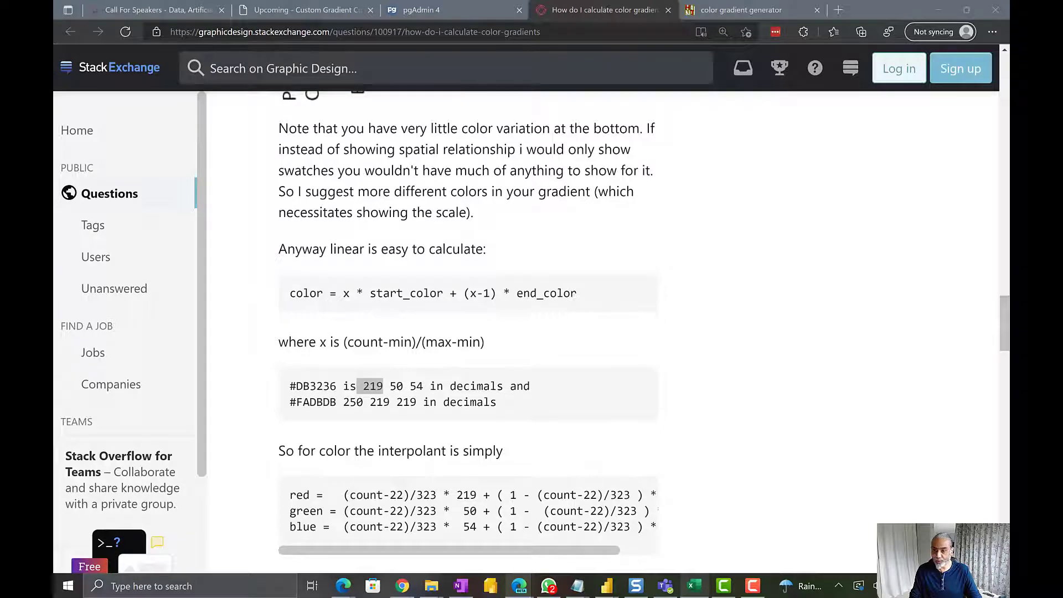
Switch to the Gradient Color Calculation Sheet workbook in Excel, maximize it, and inspect the MAX, MIN and MAX-MIN formulas in row 1
drag(643, 1, 509, 192)
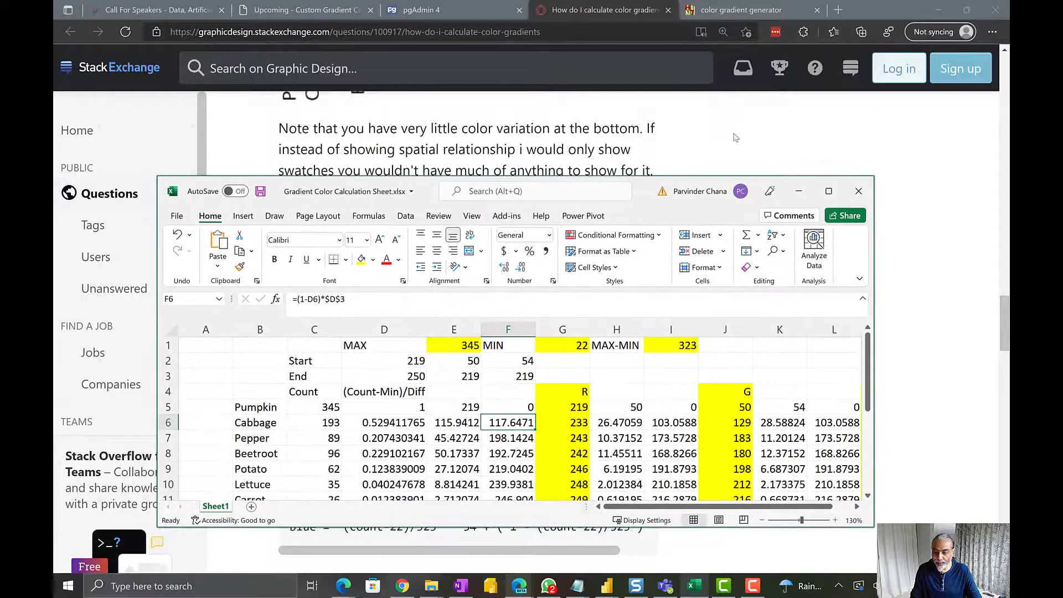
click(828, 193)
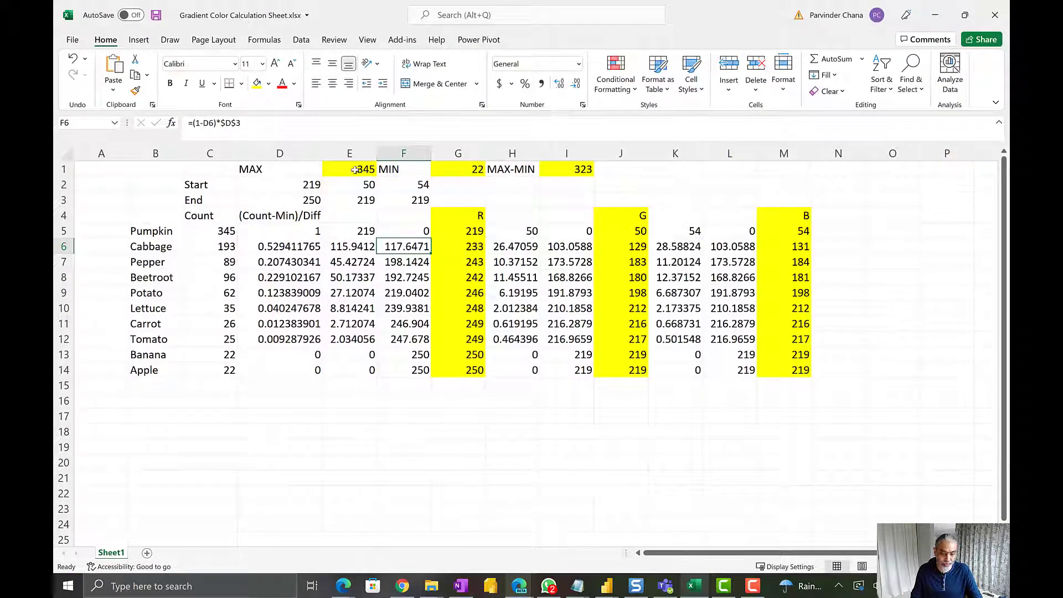
click(345, 164)
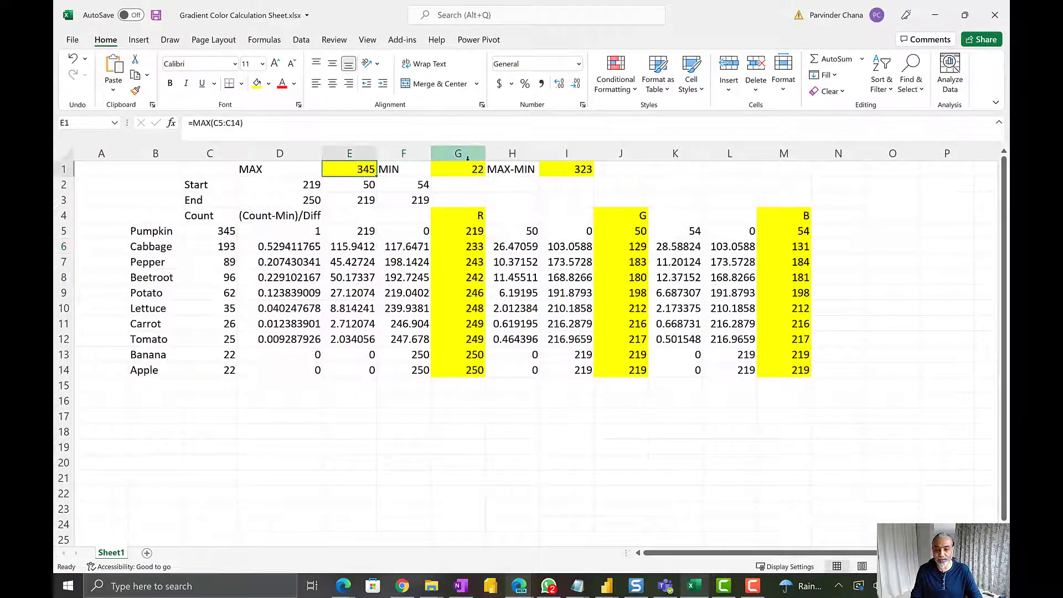
ctrl+click(467, 169)
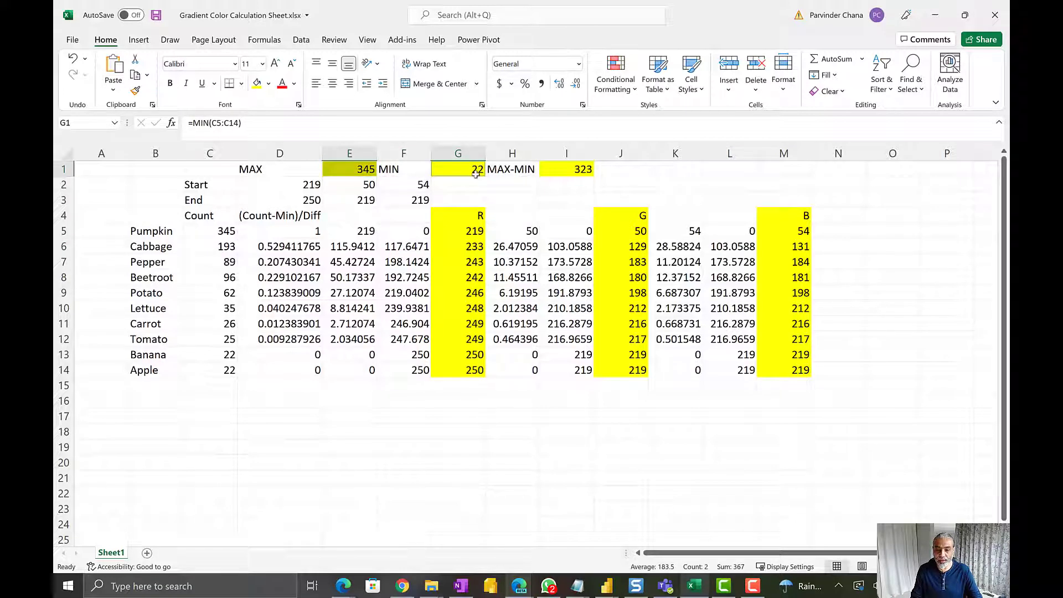
click(570, 168)
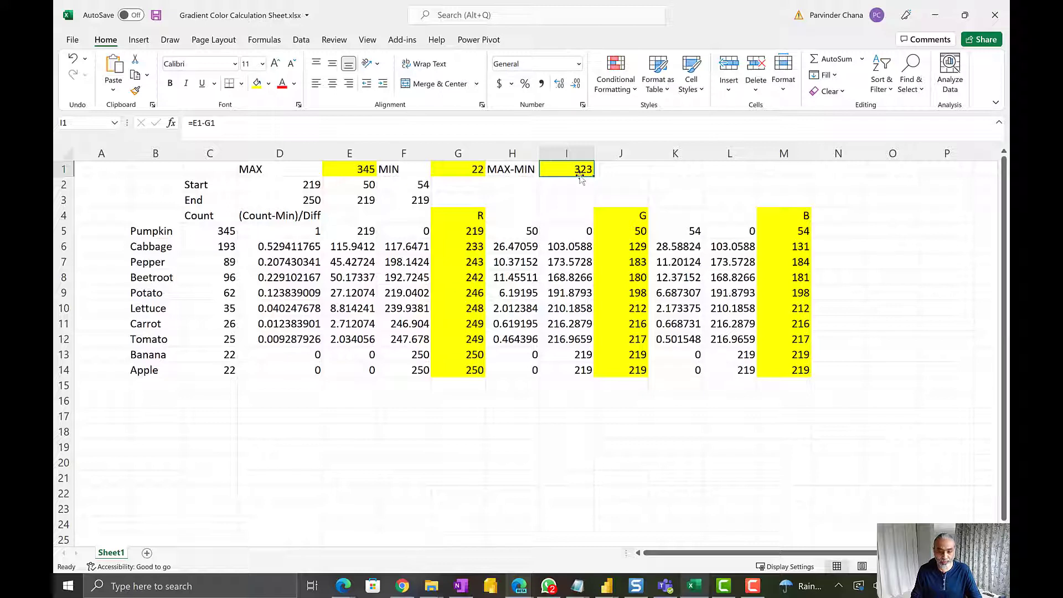
Review the Start and End color components in rows 2 and 3, and the list of foods with their counts
drag(203, 185, 419, 200)
click(304, 203)
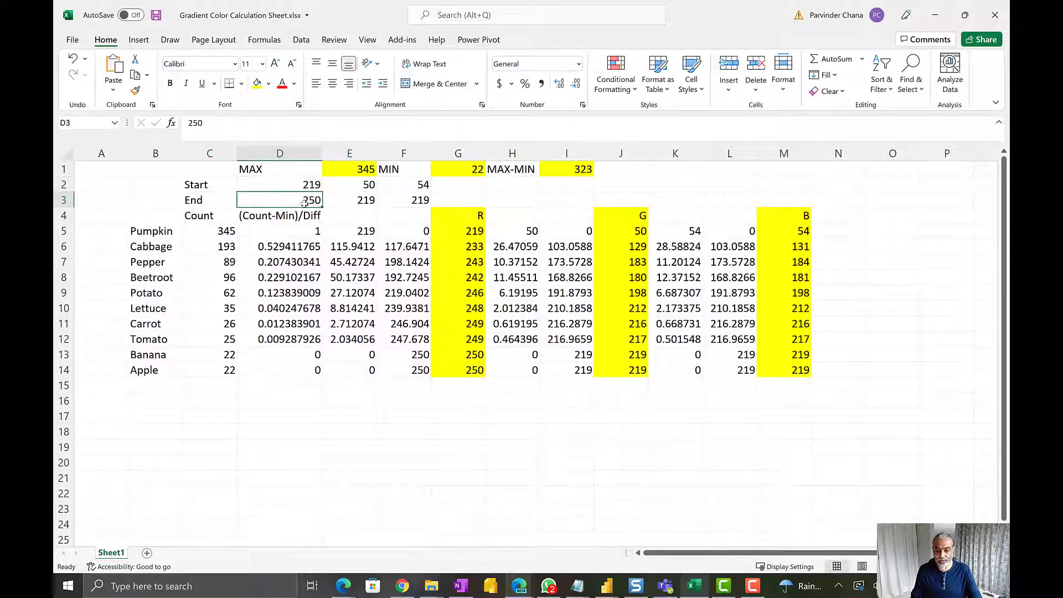
click(204, 203)
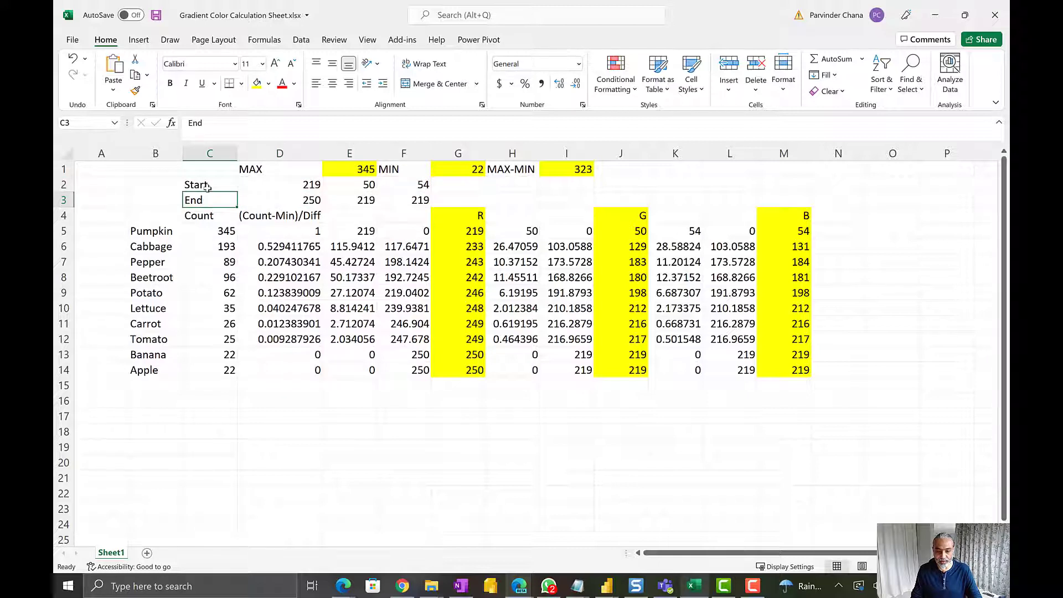
click(207, 187)
drag(158, 231, 222, 371)
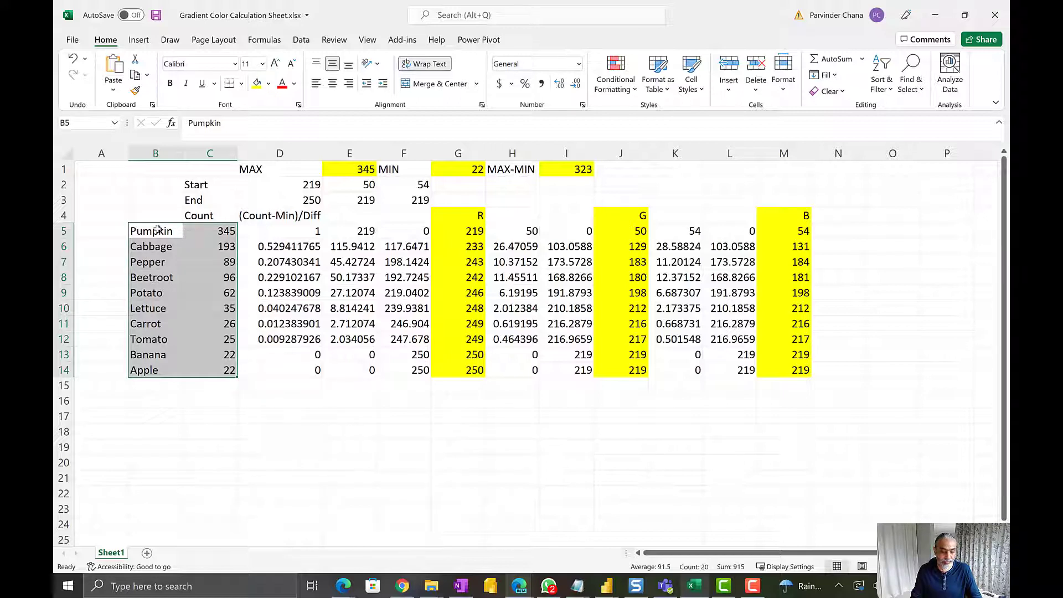
click(189, 217)
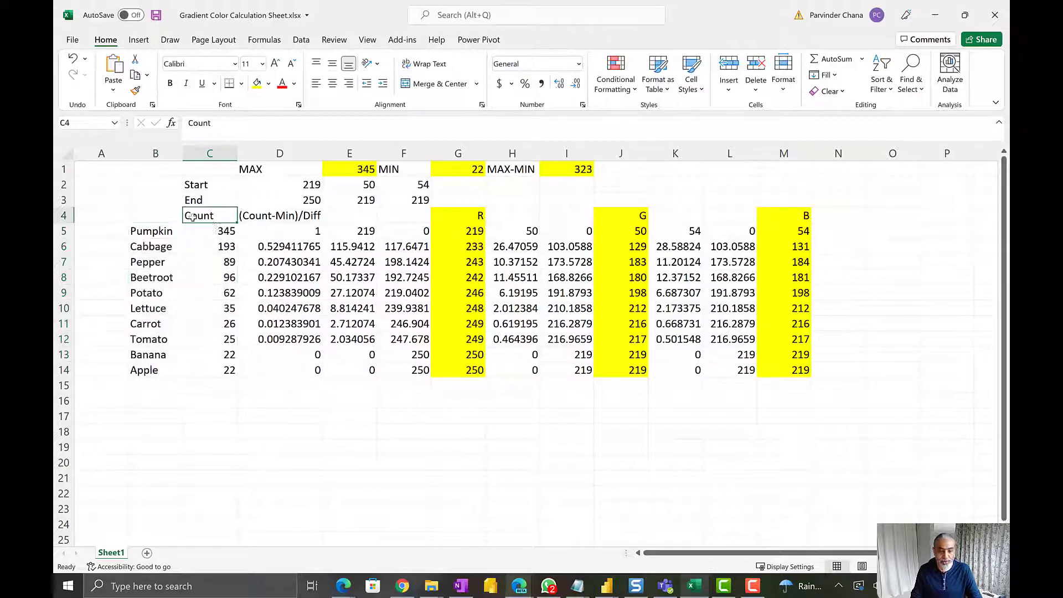
Trace the (Count-Min)/Diff calculation from Pumpkin's count, the MIN and the MAX-MIN cells, and examine its formula down column D
click(290, 216)
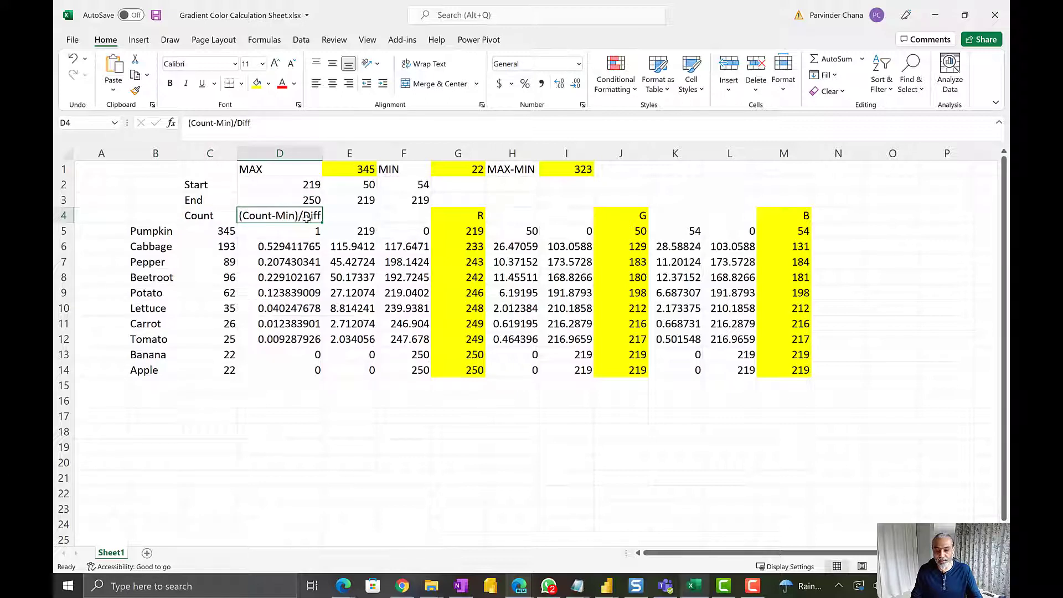
click(218, 233)
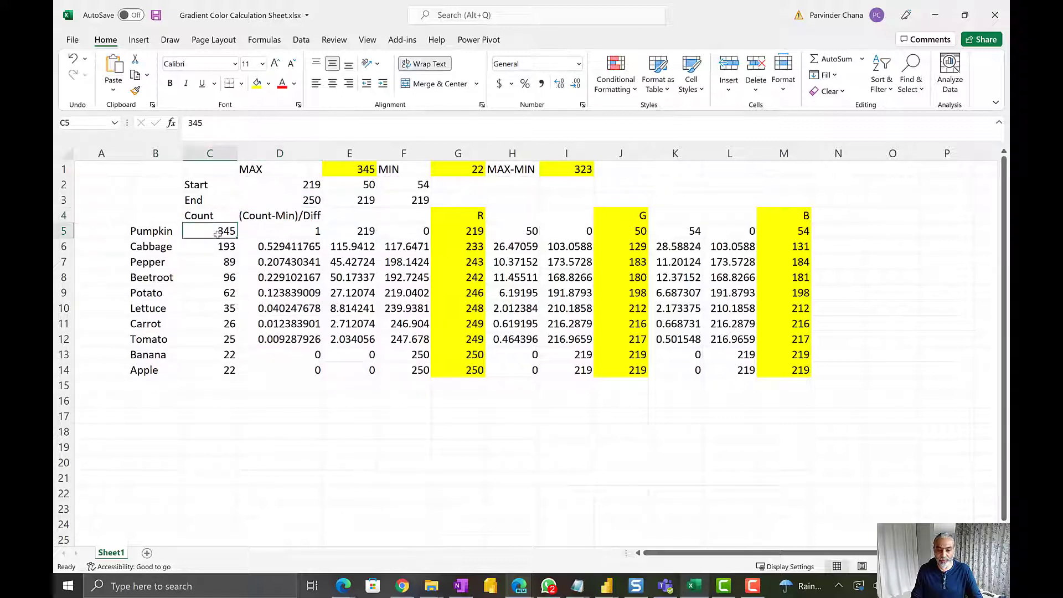
click(454, 168)
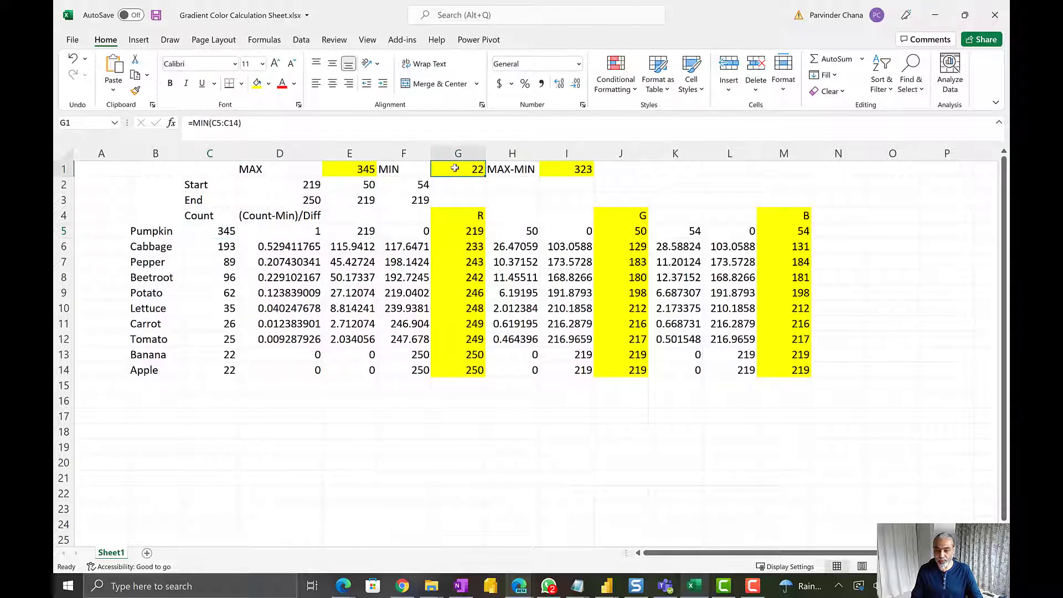
click(567, 170)
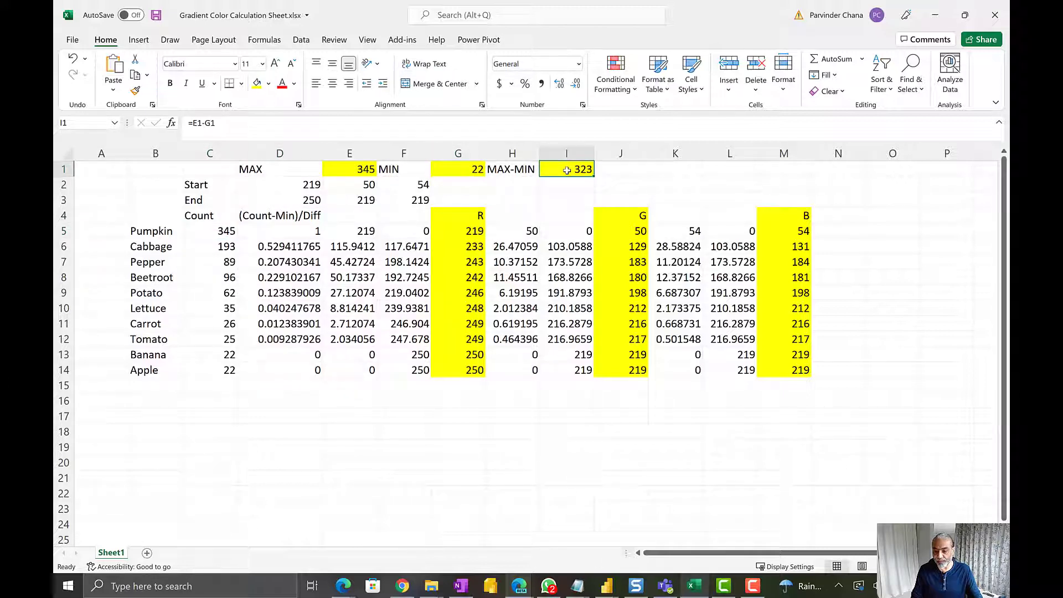
click(306, 234)
click(292, 249)
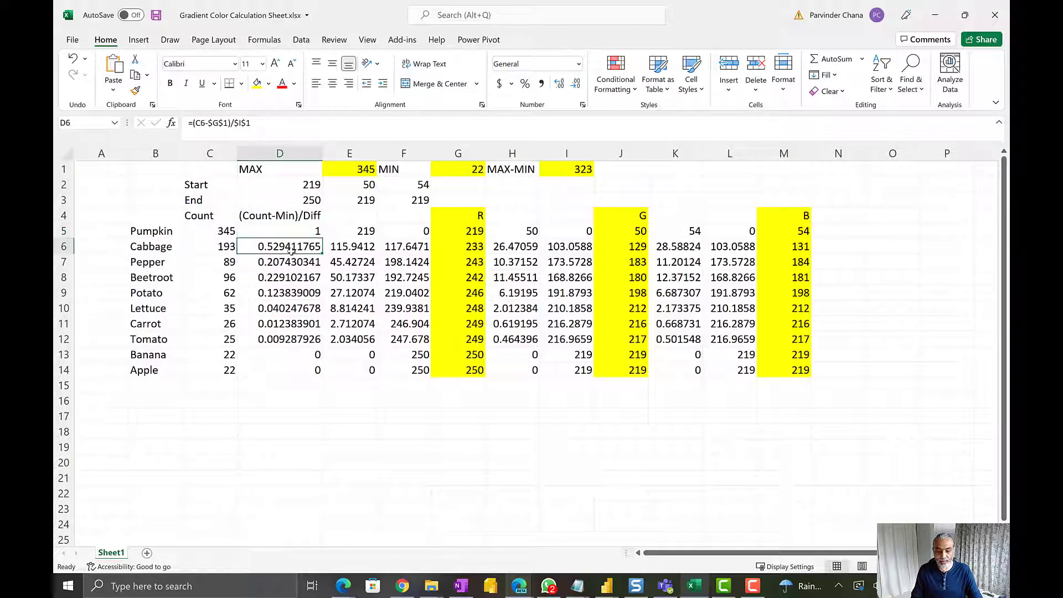
drag(291, 249, 315, 371)
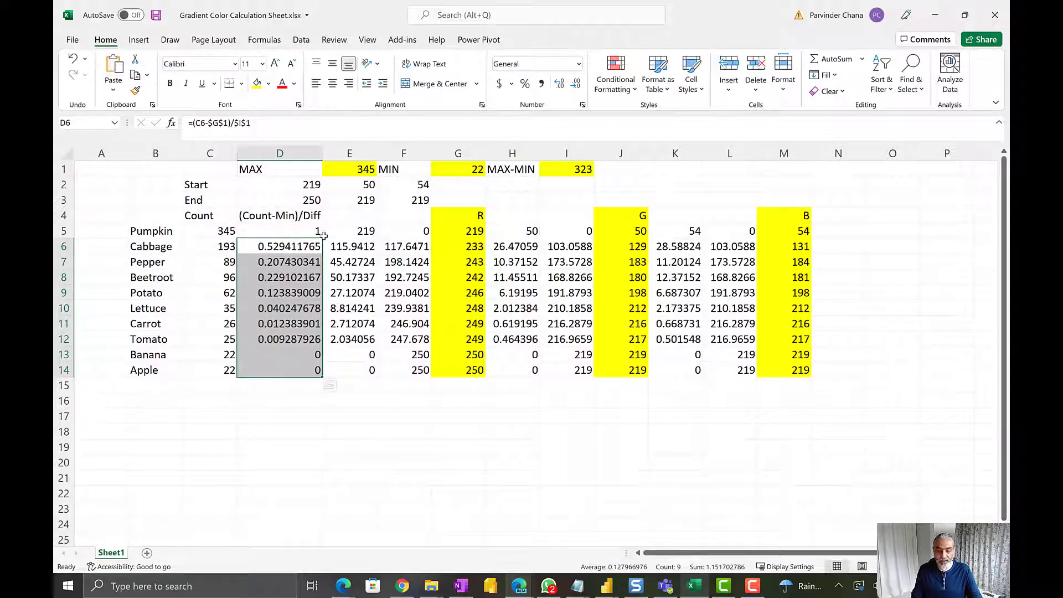
Examine how Pumpkin's formula in E5 multiplies its (Count-Min)/Diff ratio by the start color's red component in D2
click(371, 232)
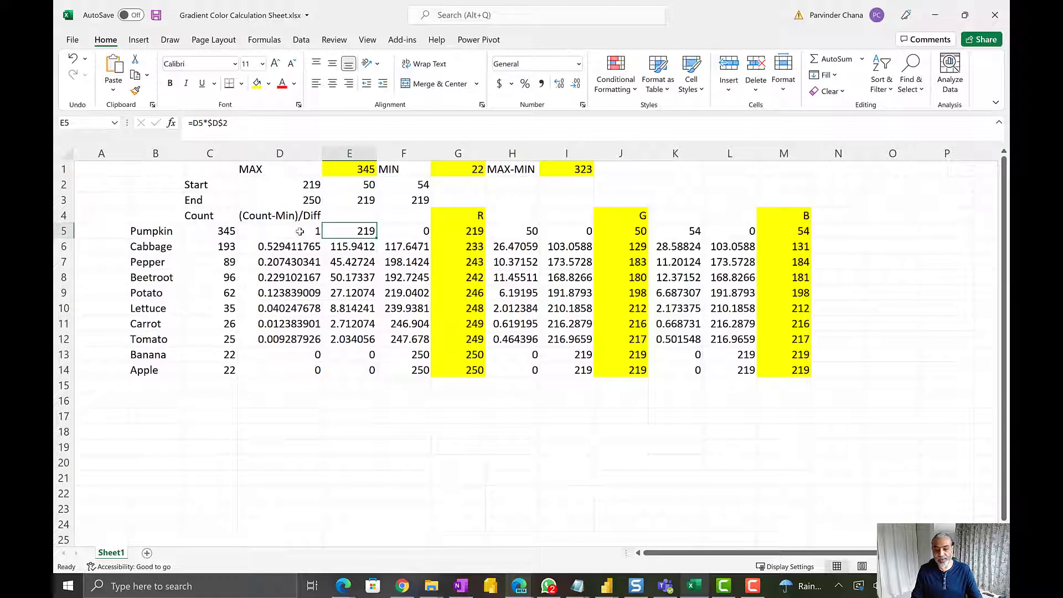
drag(300, 231, 312, 370)
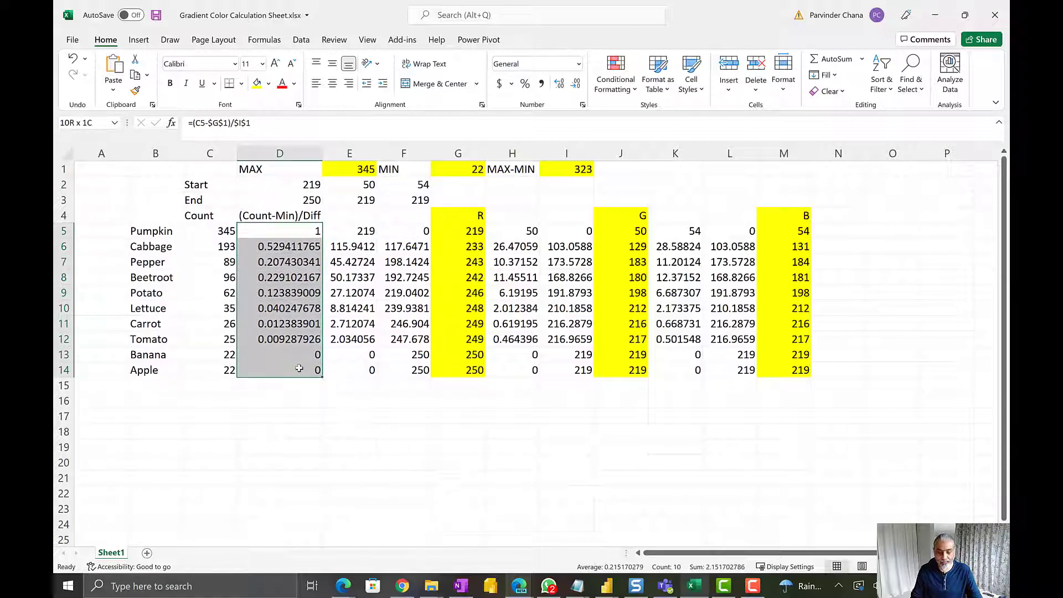
drag(299, 368, 299, 368)
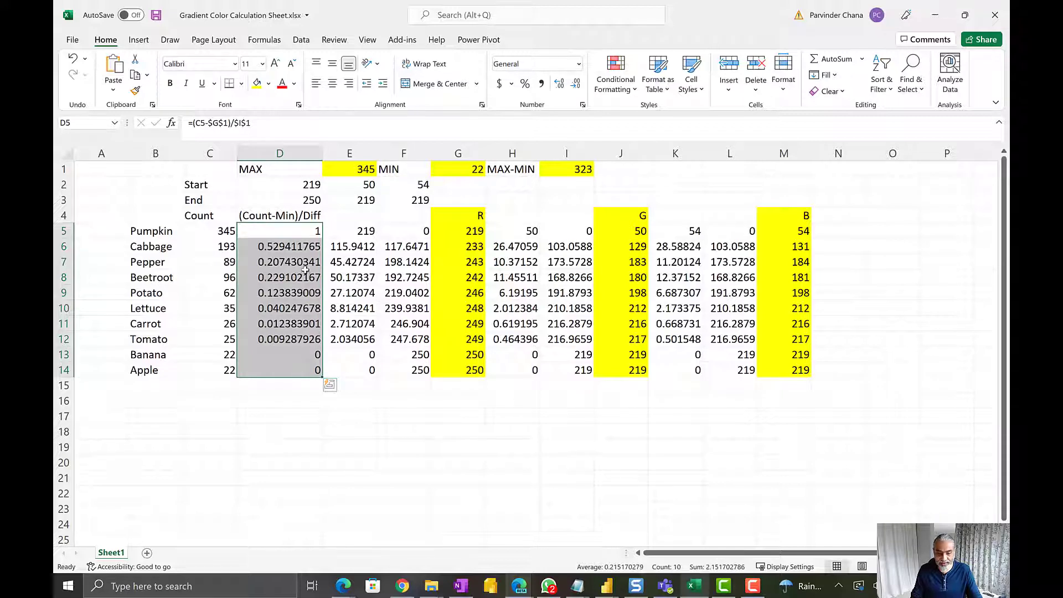
click(345, 234)
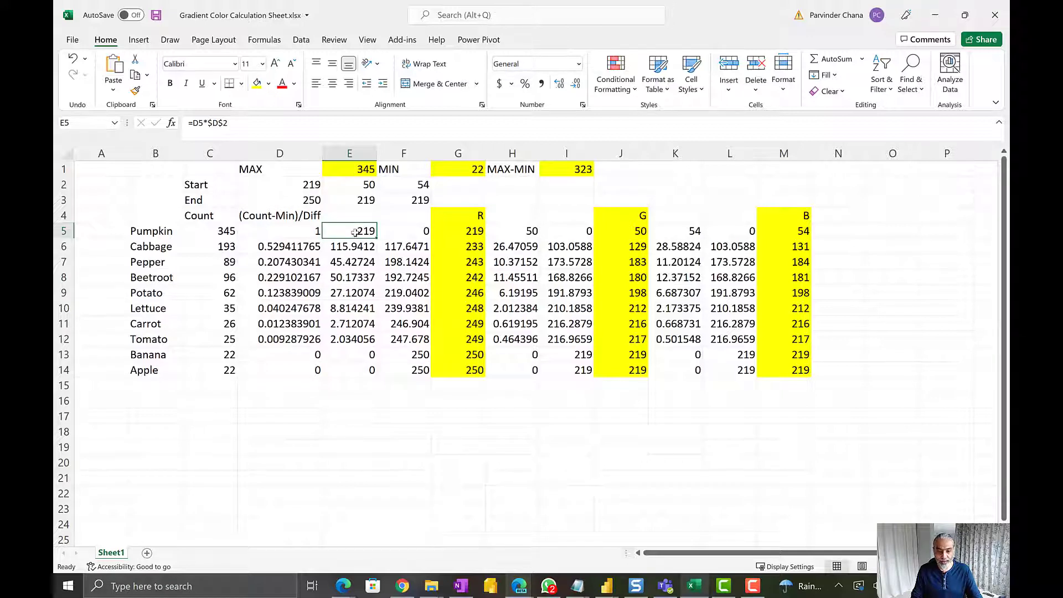
click(298, 185)
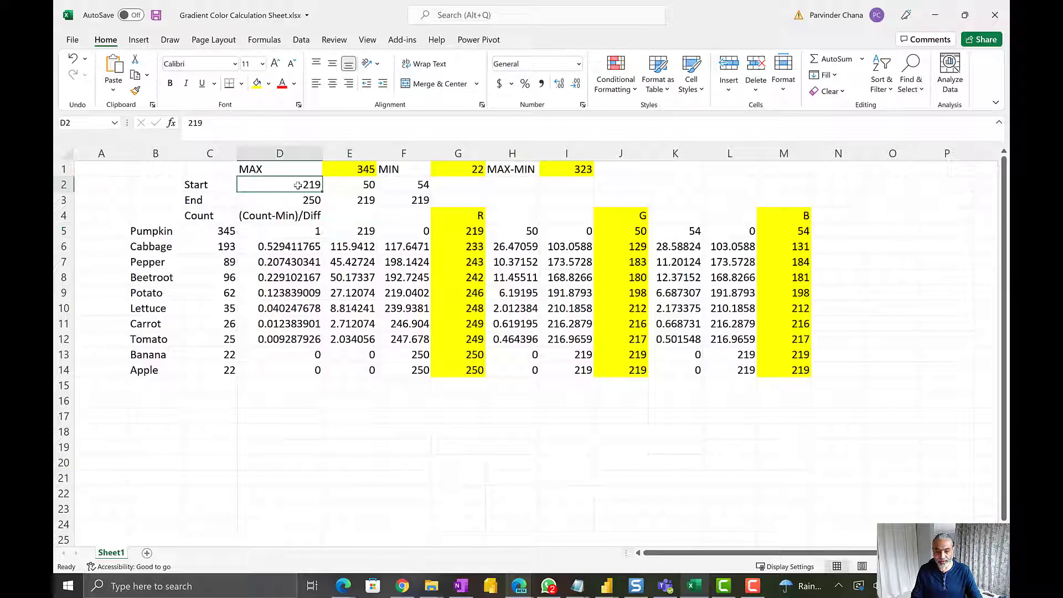
click(370, 231)
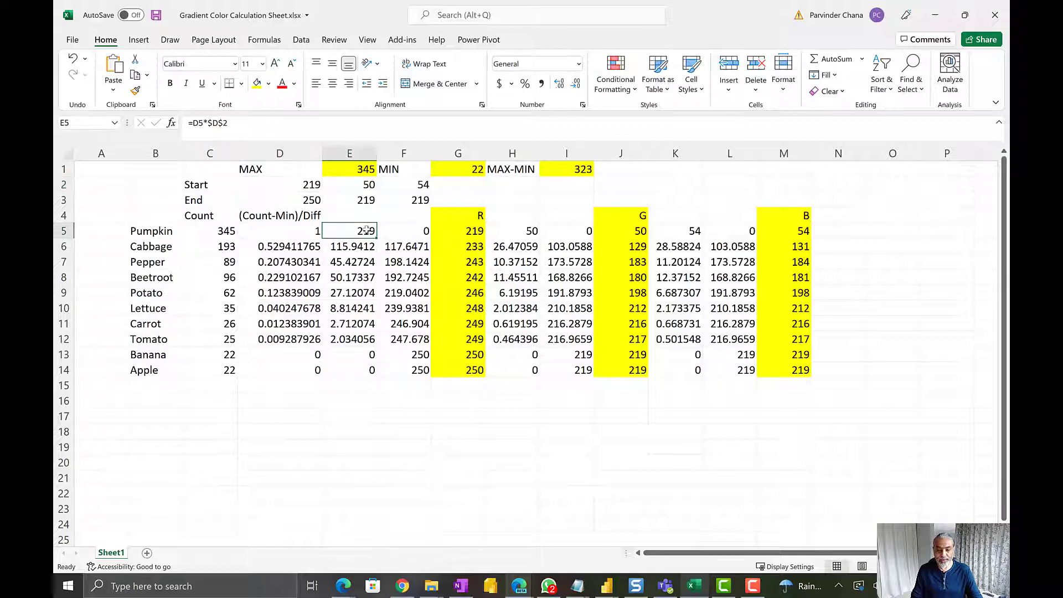
click(308, 231)
click(359, 233)
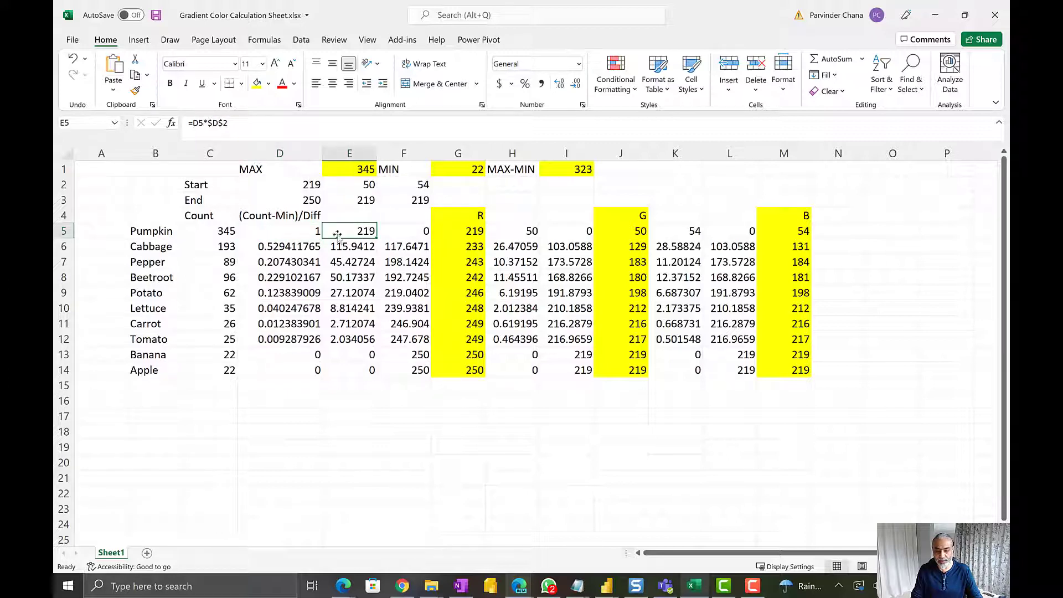
Inspect the end-color red term in F5 and the R formula in G5 that sums both terms as an integer
click(405, 229)
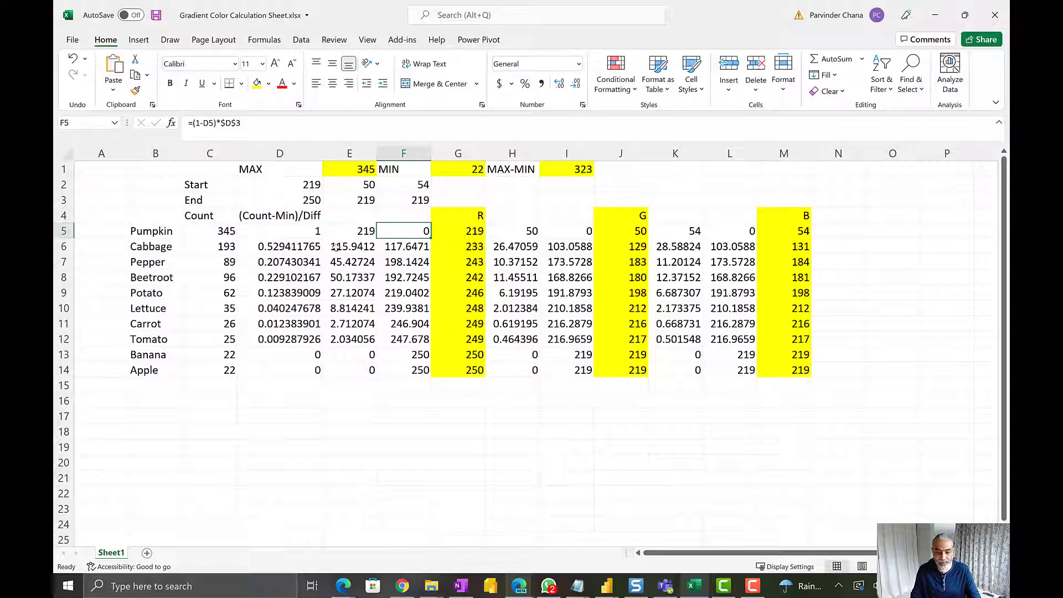
key(Right)
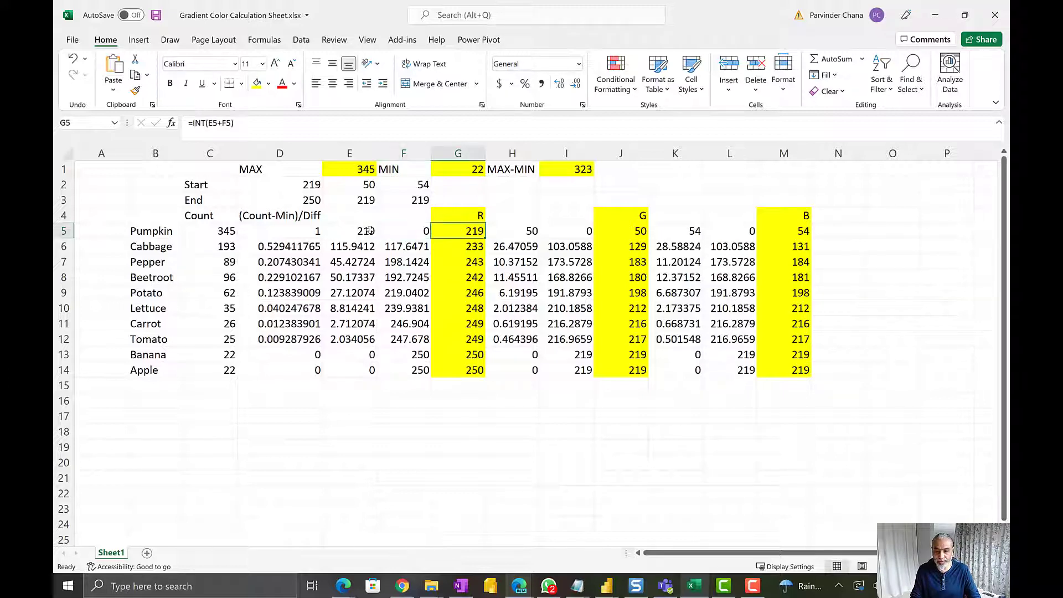
drag(370, 230, 435, 231)
click(453, 231)
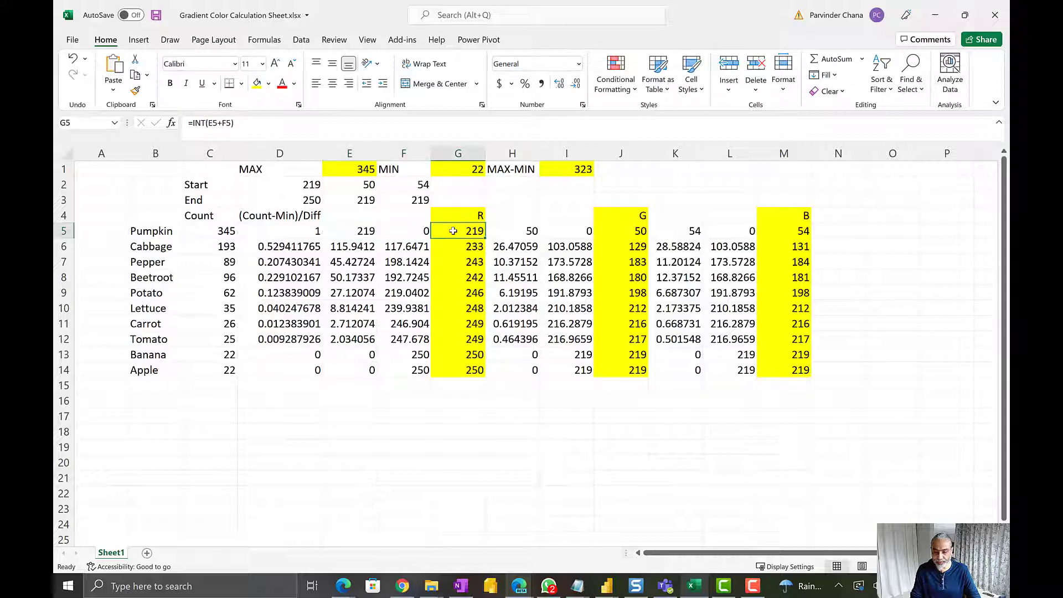
Check the green terms in H5 and I5, and the start color's green and blue components in E2 and F2
click(526, 231)
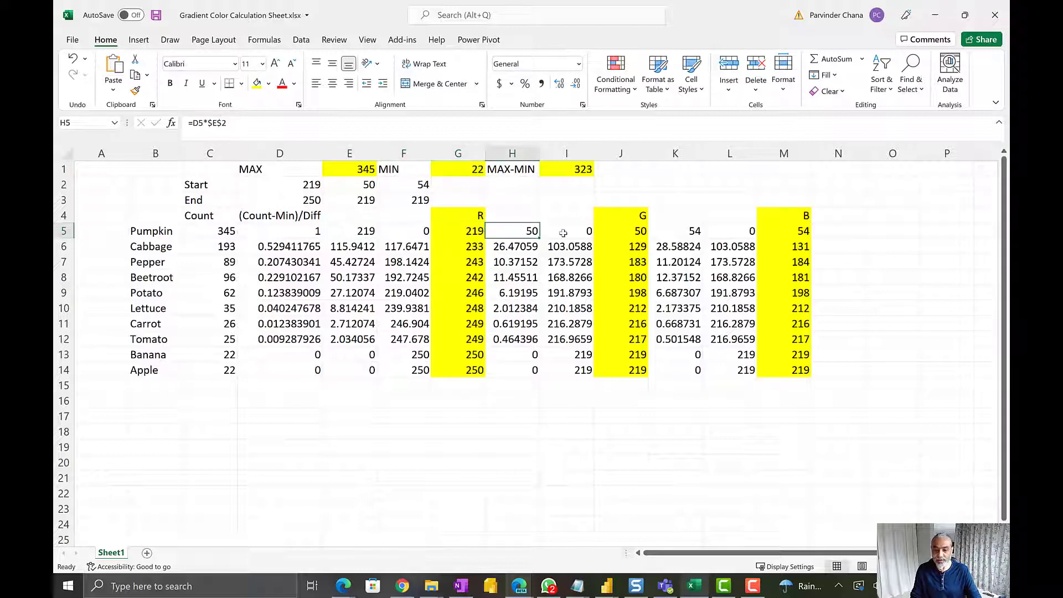
shift+click(563, 234)
click(359, 185)
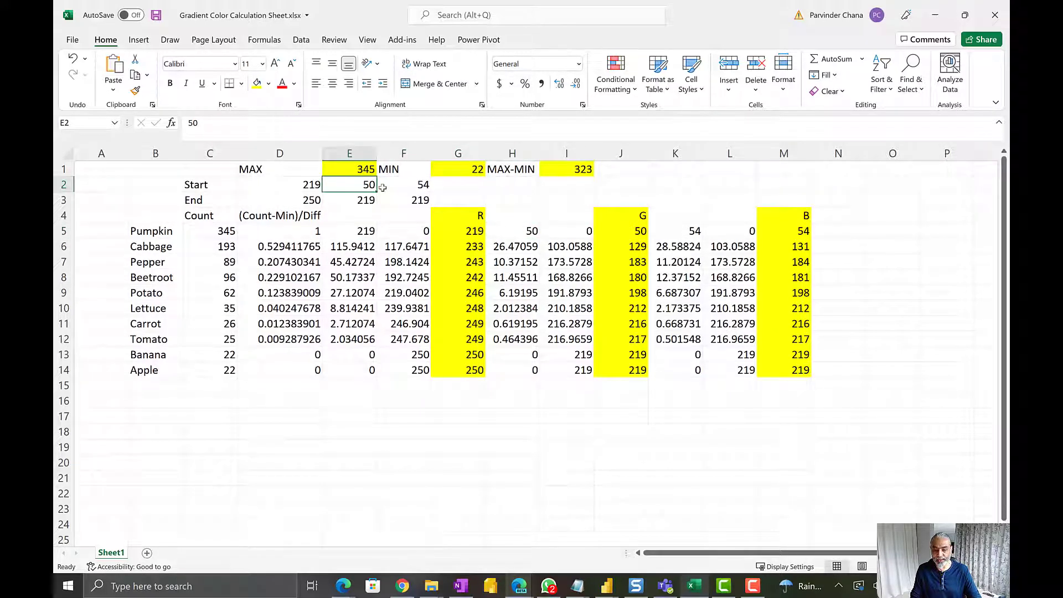
click(414, 183)
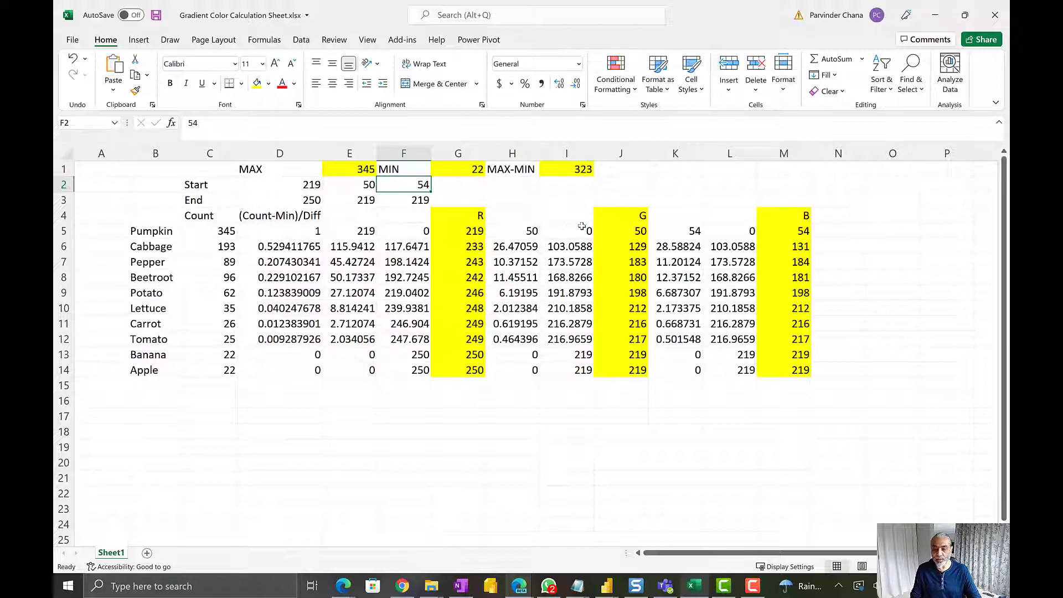
Review the R results in column G, and check Pumpkin's R, G and B values in G5, J5 and M5
drag(471, 230, 459, 367)
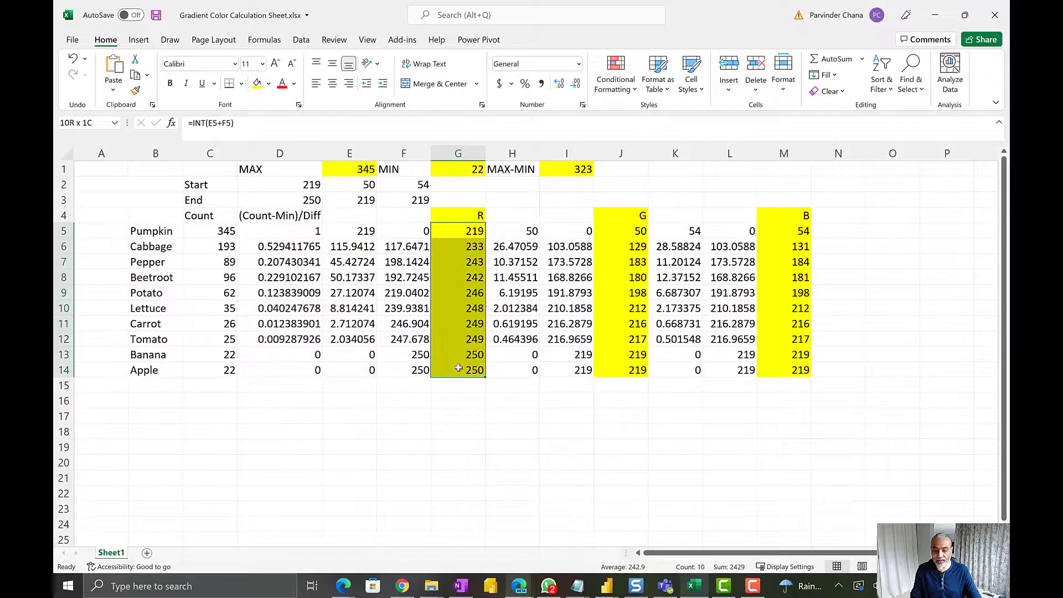
click(439, 232)
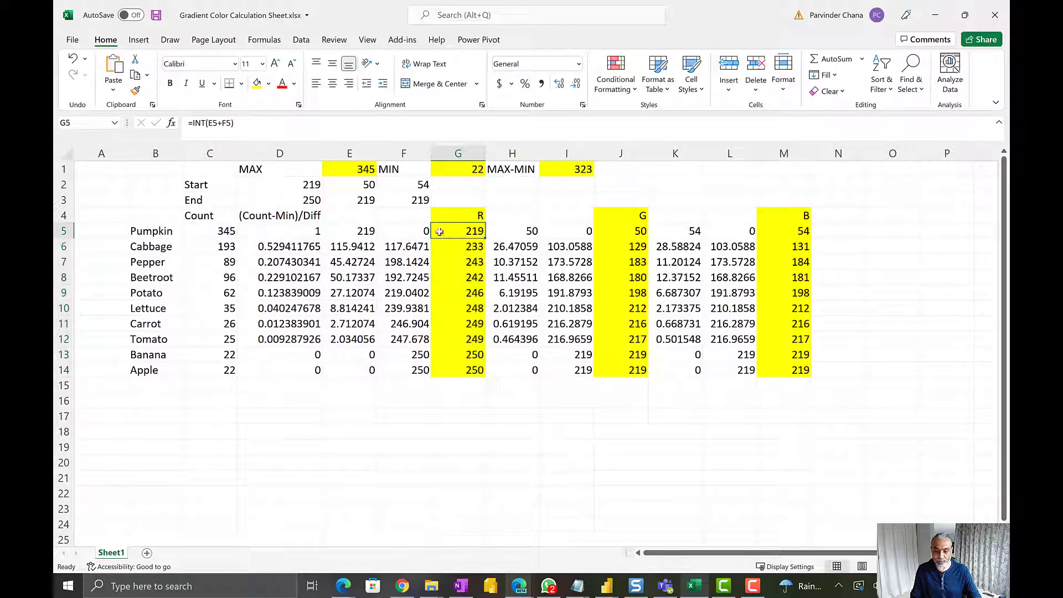
click(169, 234)
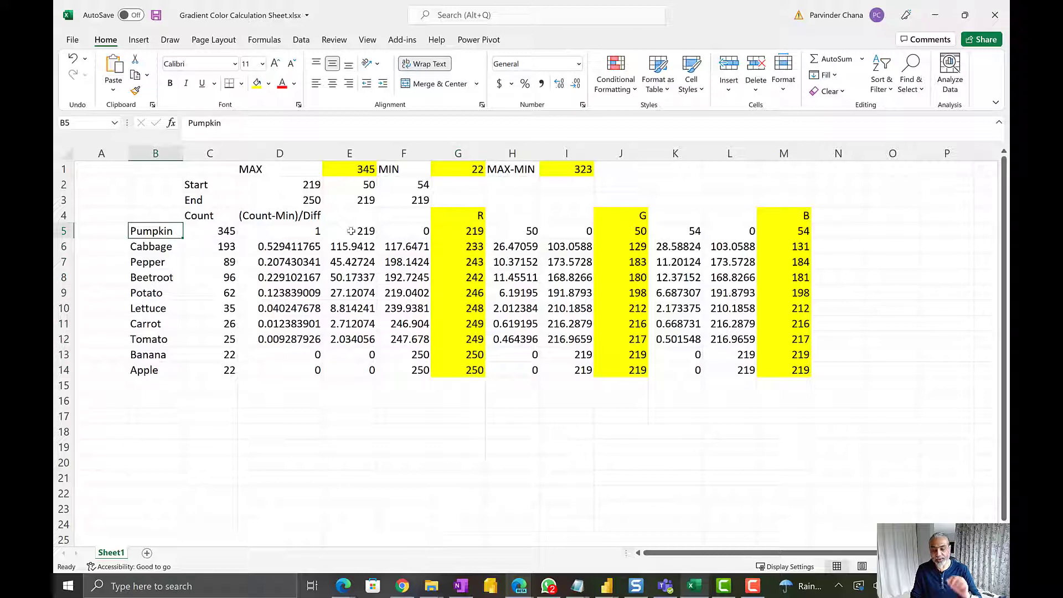
click(458, 230)
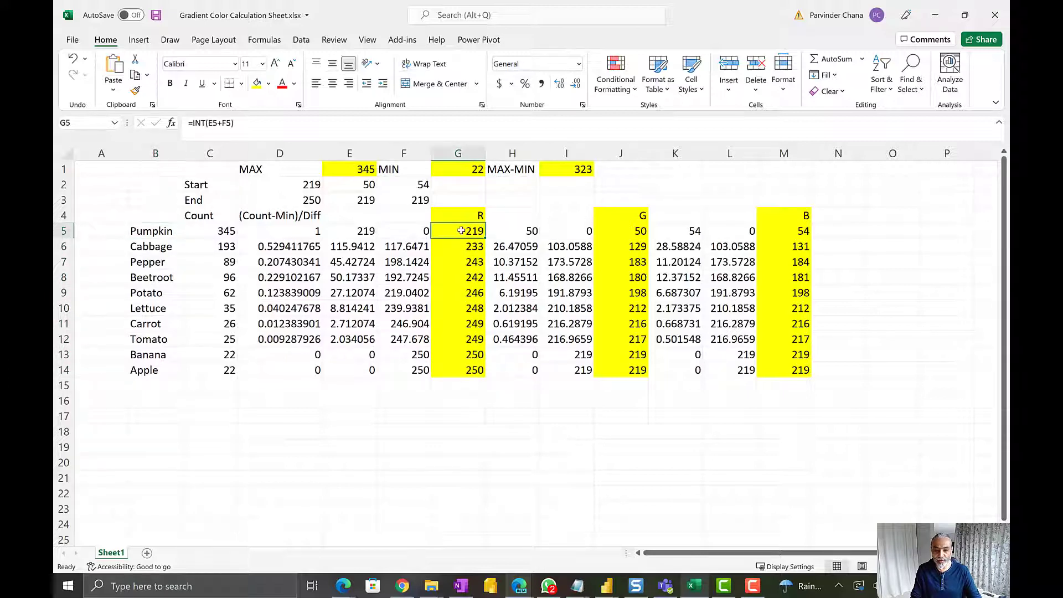
ctrl+click(623, 231)
ctrl+click(803, 233)
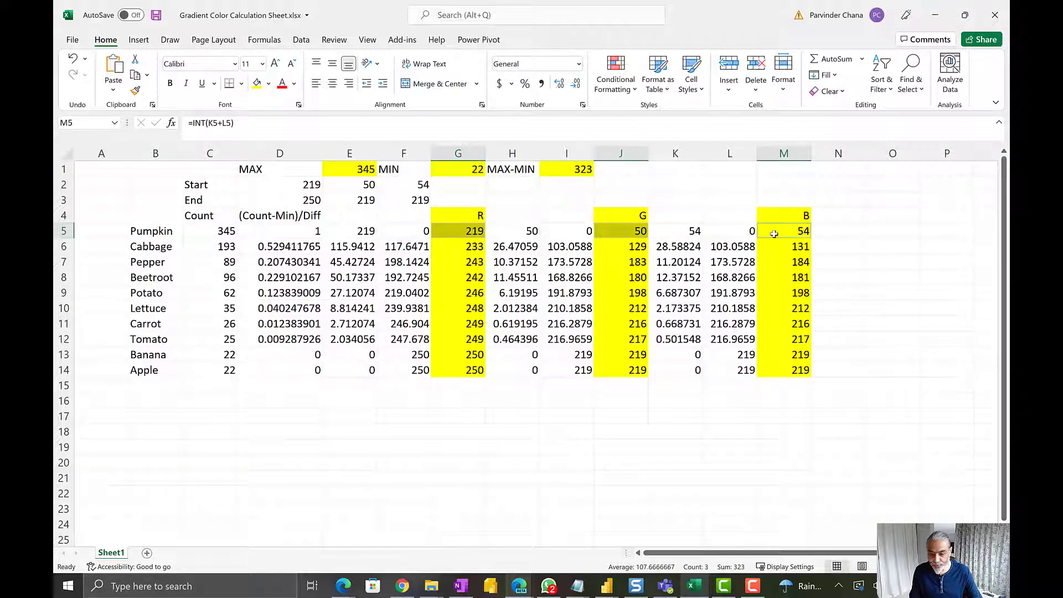
Compare Apple's count and its R and G results in row 14 with the End color components in D3:F3
click(204, 200)
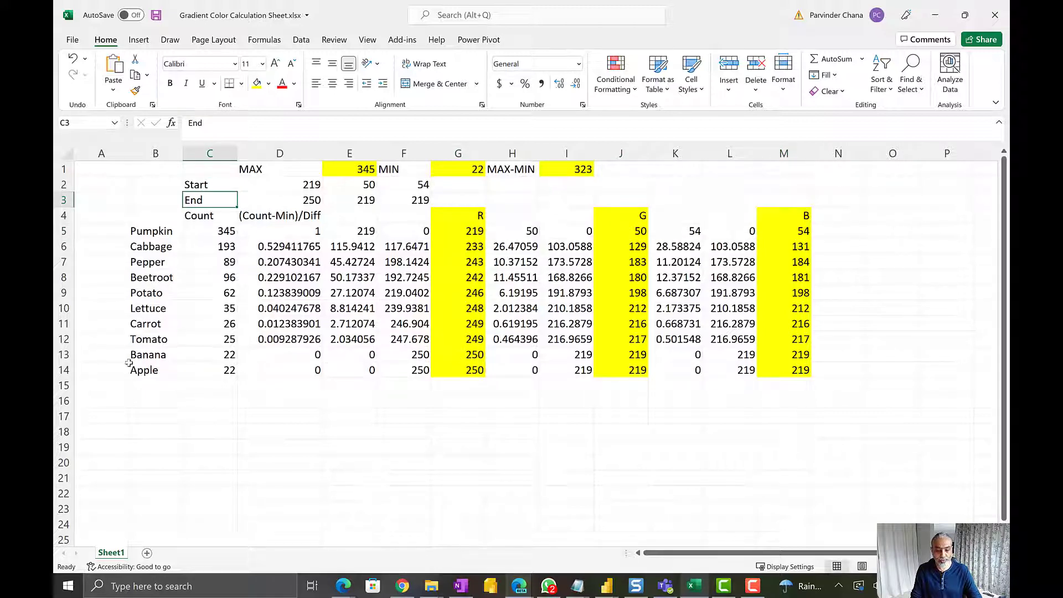
click(227, 371)
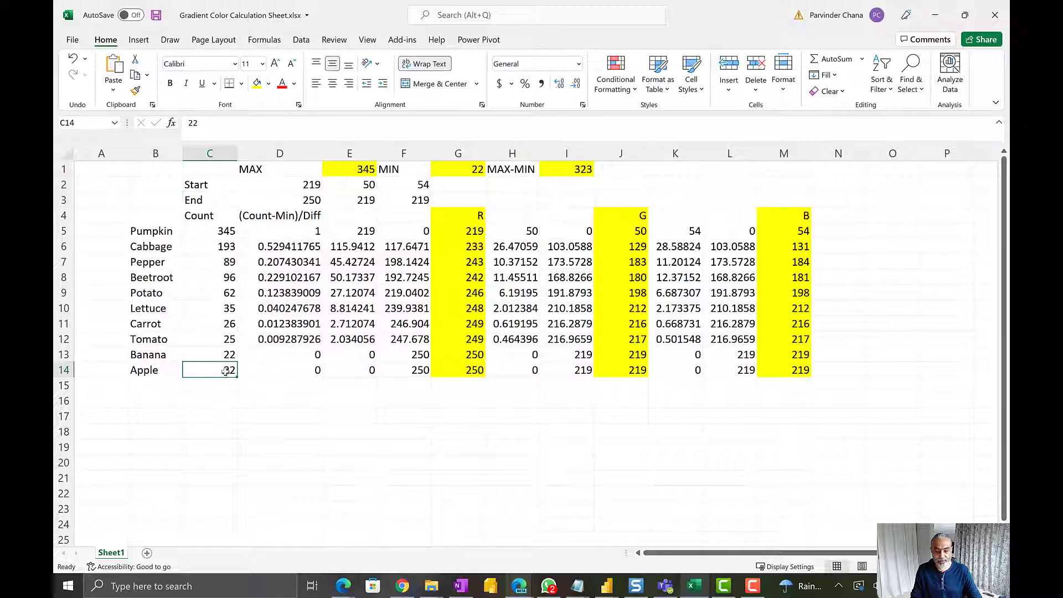
ctrl+click(460, 372)
ctrl+click(602, 371)
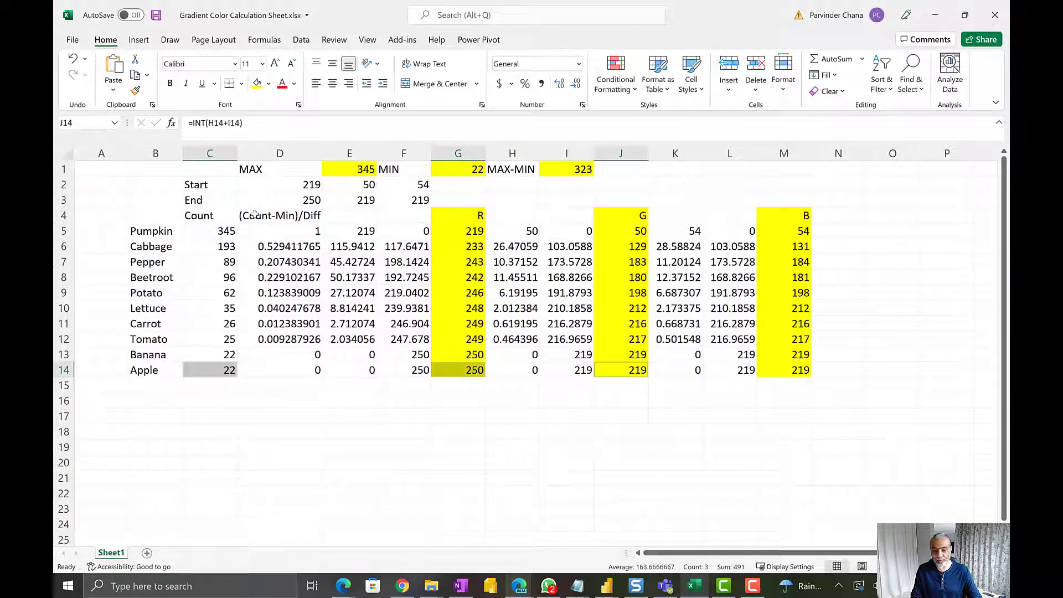
click(299, 200)
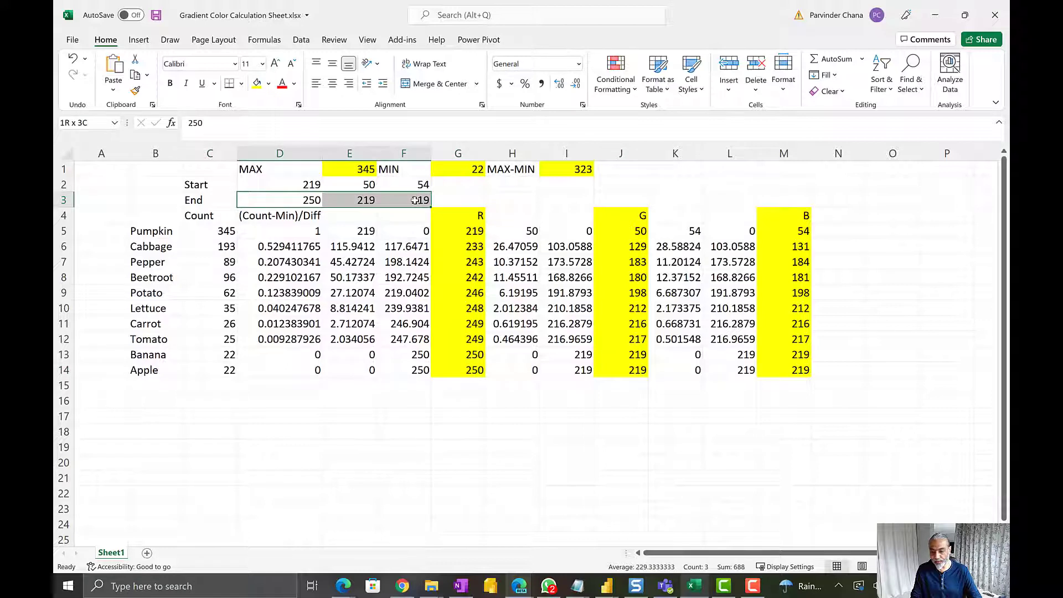
drag(416, 200, 422, 201)
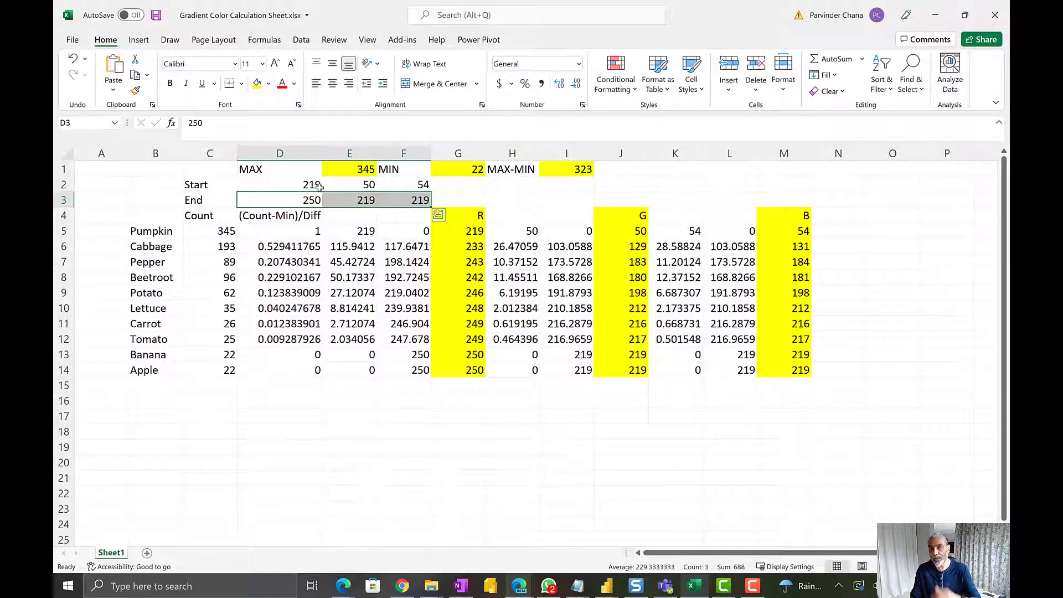
Relabel the Start color in C2 as "Darket" and the End color in C3 as "Lightest"
click(191, 180)
text(Darket)
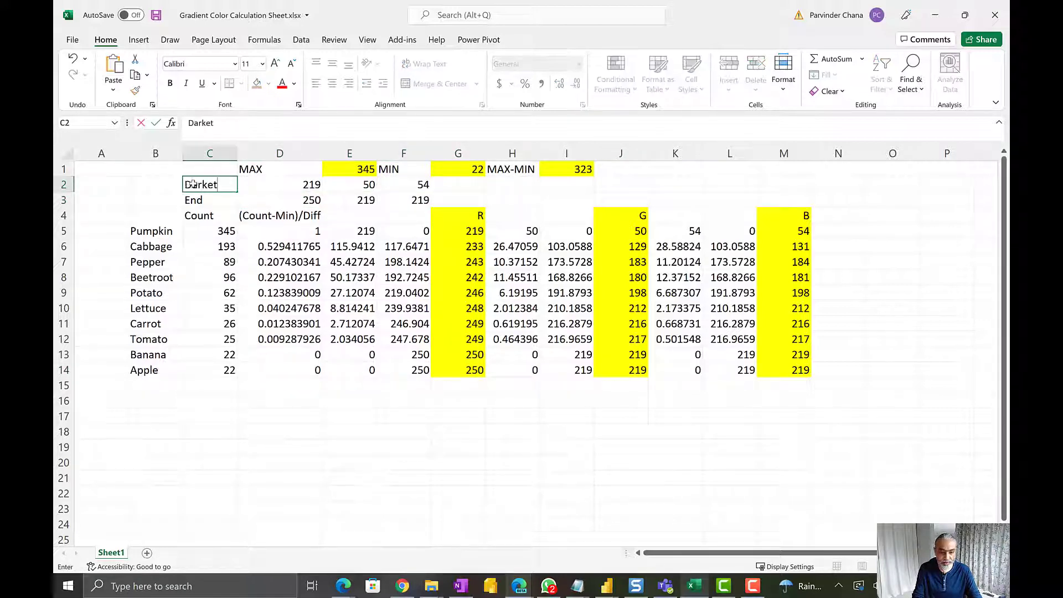
key(Return)
text(Lightest)
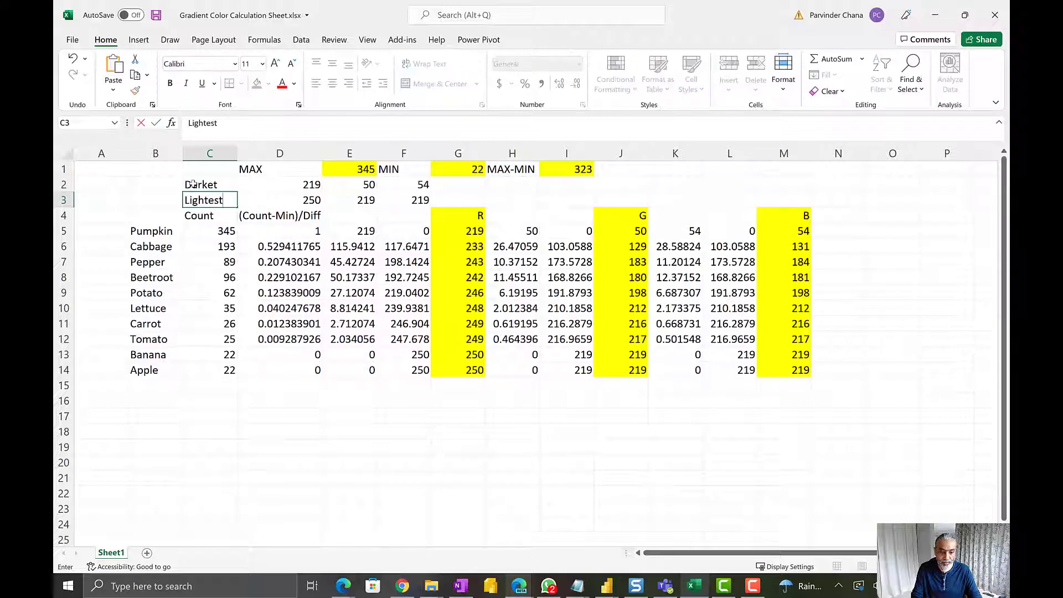
key(Return)
Compare Pumpkin's R and G results with Cabbage's, and relate Cabbage's values to its (Count-Min)/Diff ratio in D6
click(477, 232)
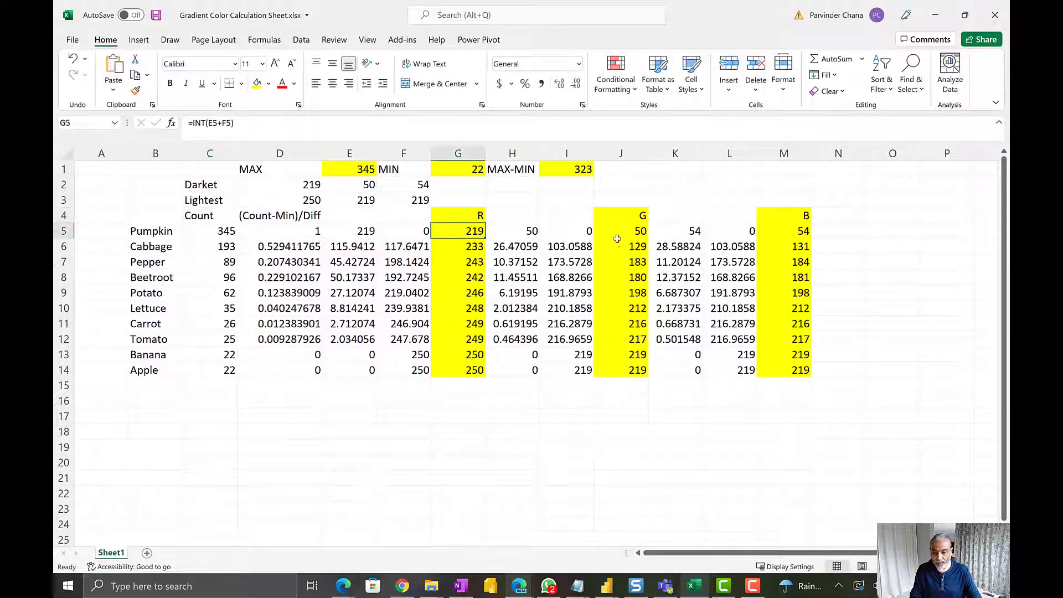
ctrl+click(629, 235)
click(470, 246)
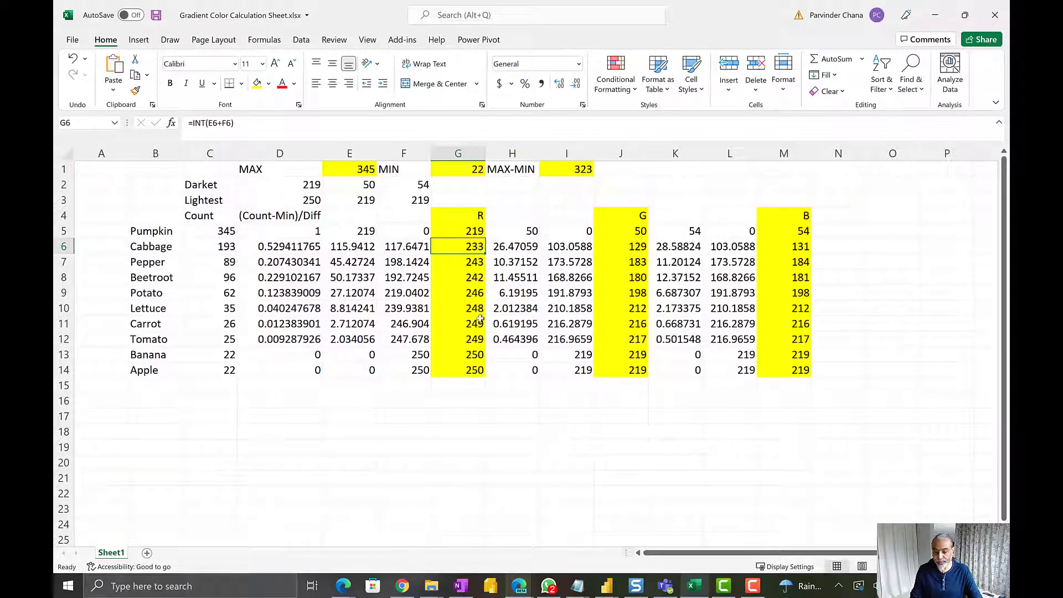
ctrl+click(621, 246)
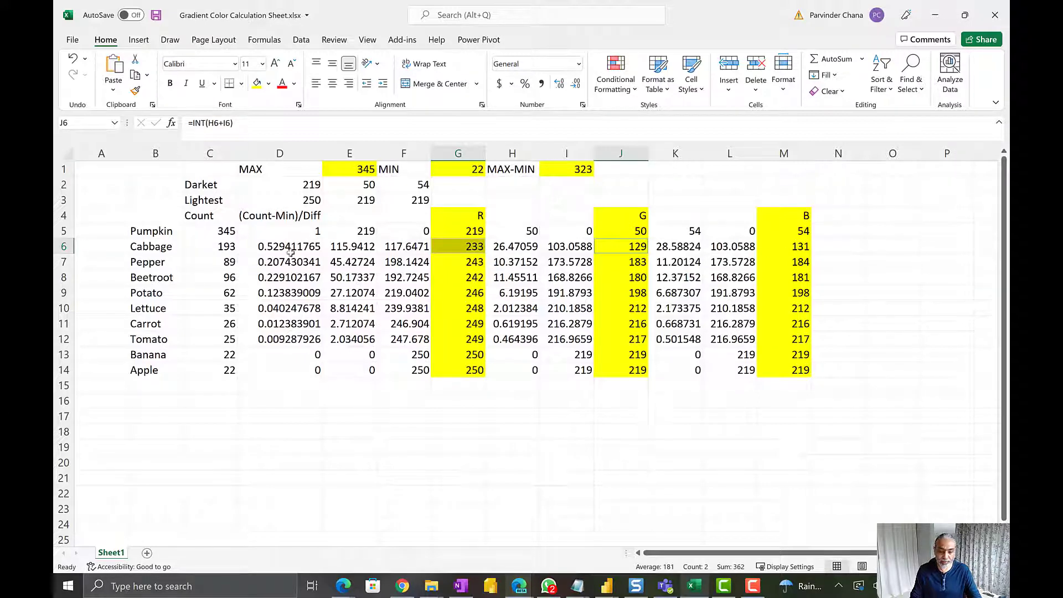
click(289, 246)
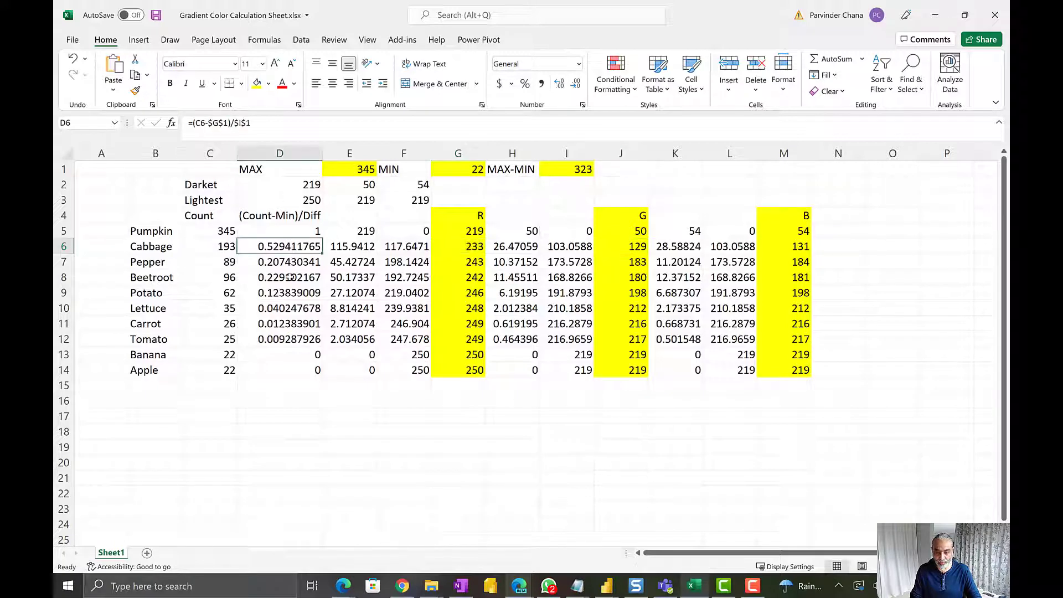
click(471, 247)
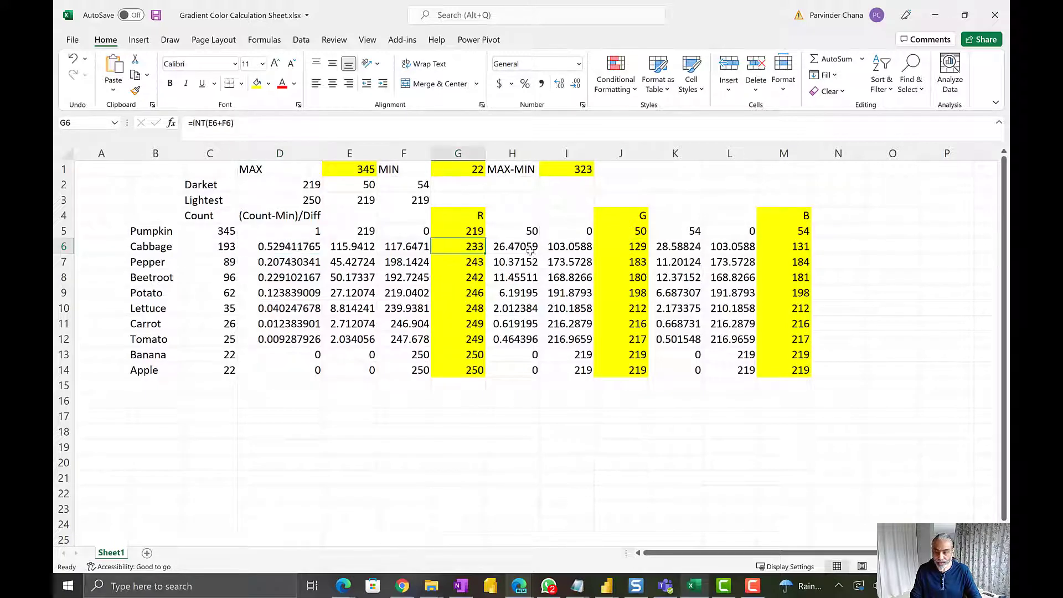
ctrl+click(642, 247)
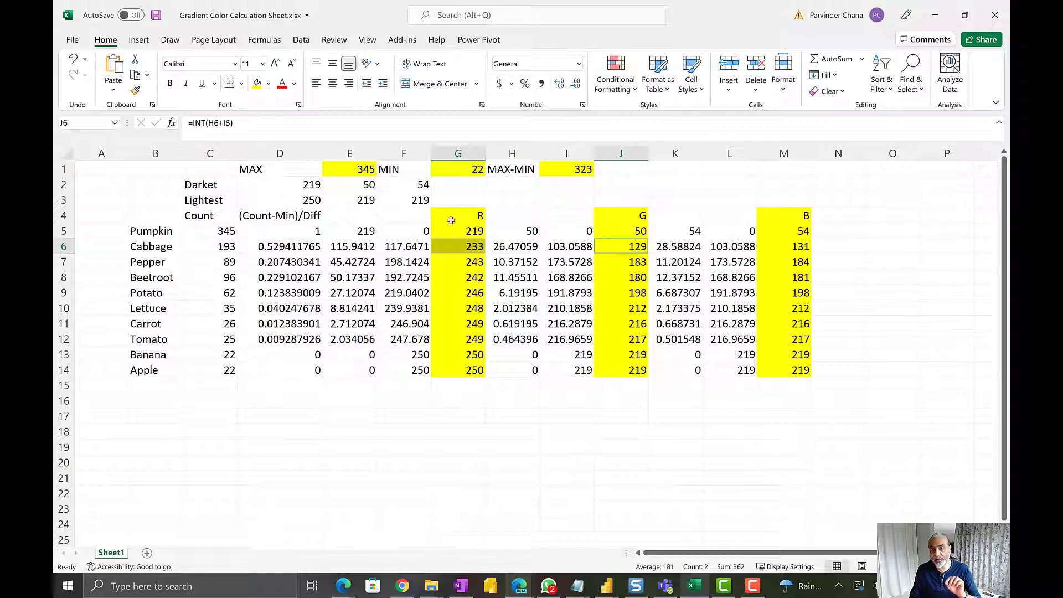
click(292, 211)
click(221, 188)
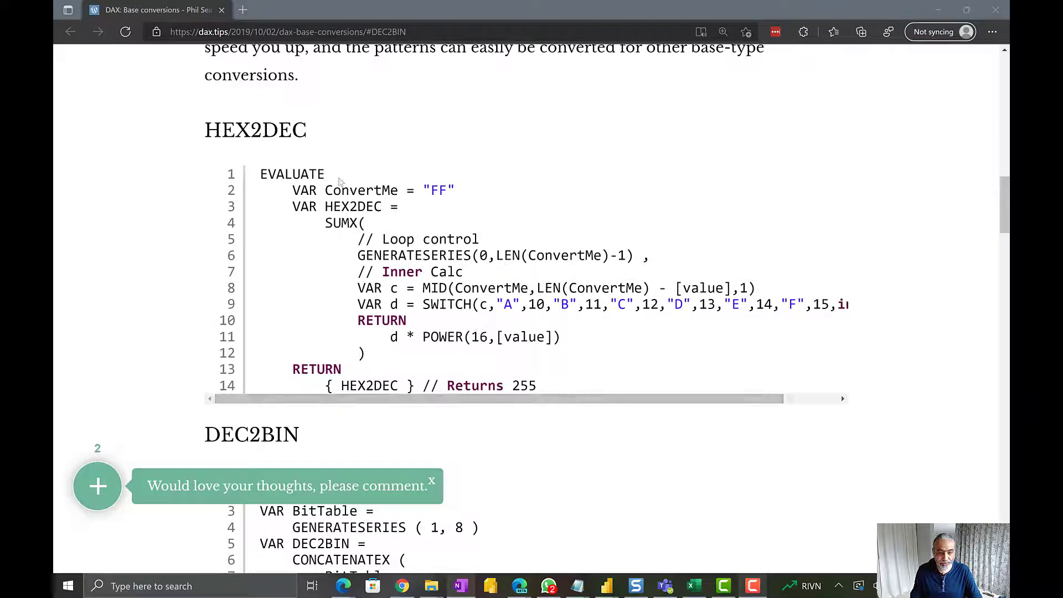
On the DAX base conversions web page, examine the HEX2DEC pattern's "FF" input and its SUMX calculation
drag(206, 129, 342, 128)
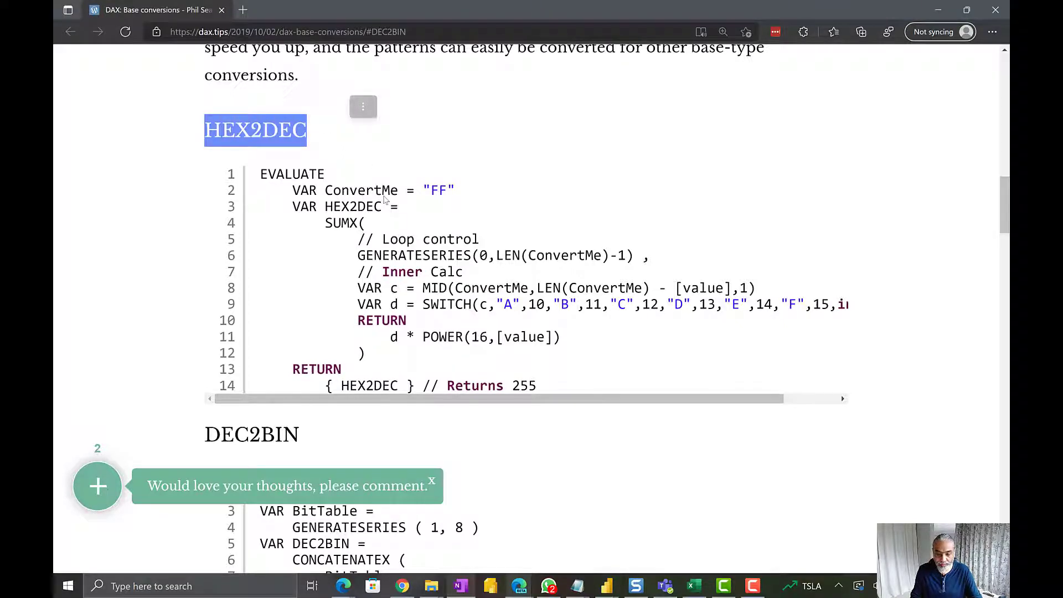
click(330, 191)
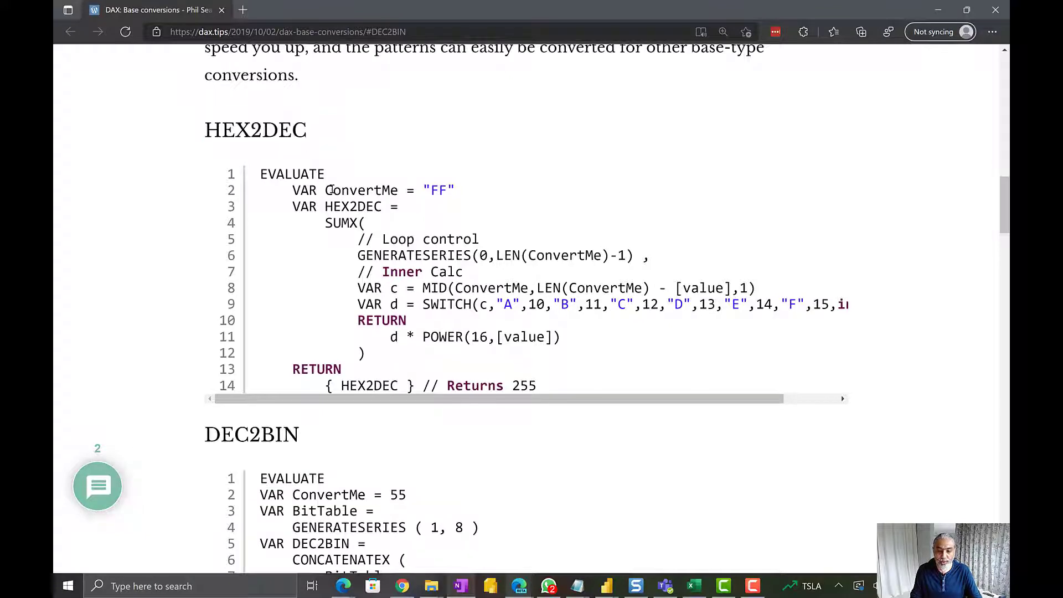
drag(431, 190, 445, 191)
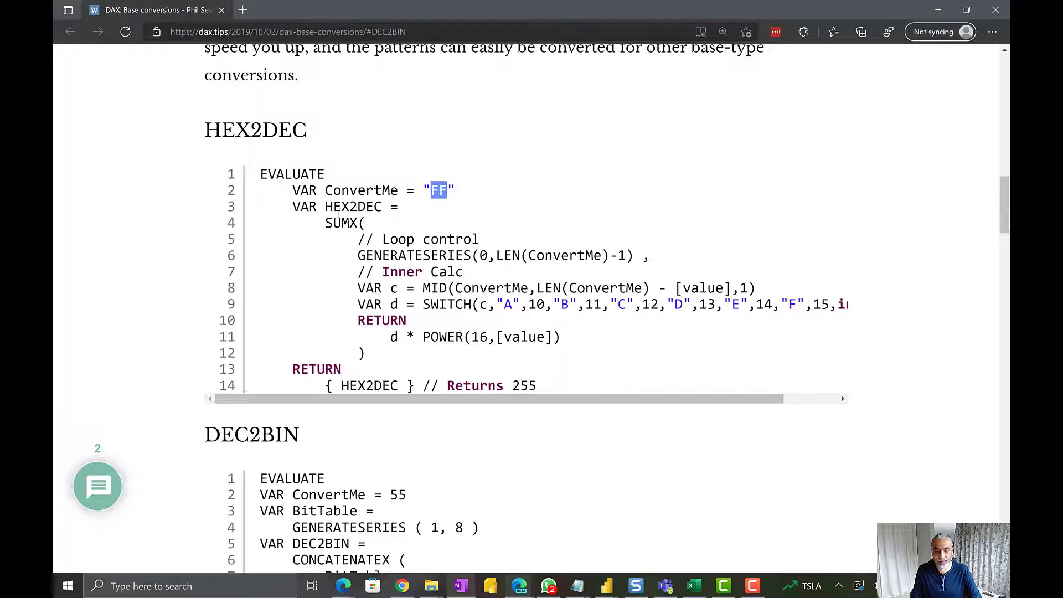
drag(322, 227, 605, 344)
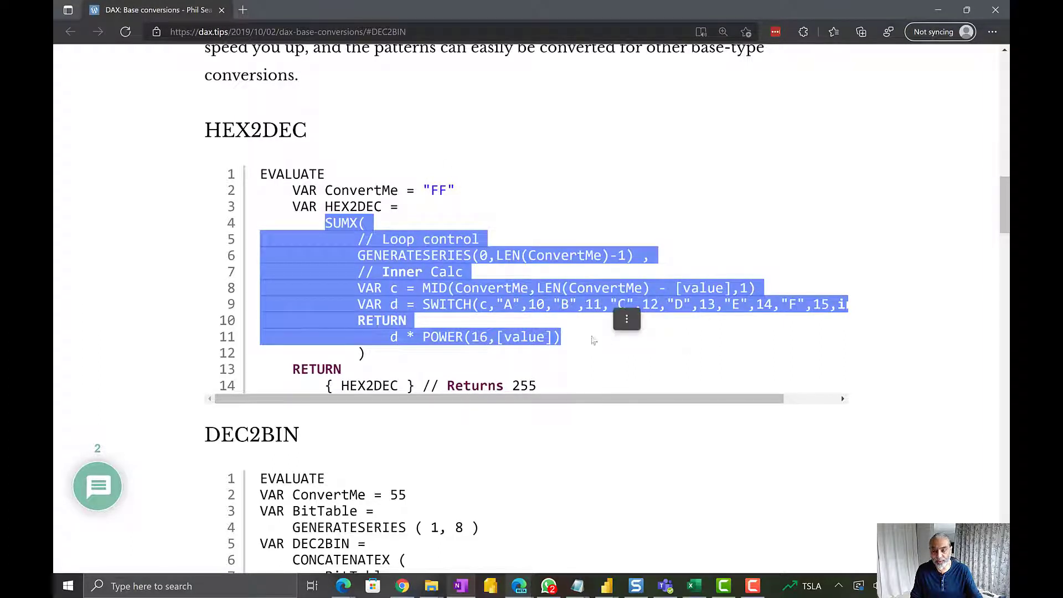
Find the DEC2HEX pattern on the page and examine its ConvertMe input and its RETURN line
scroll(463, 322, down, 10)
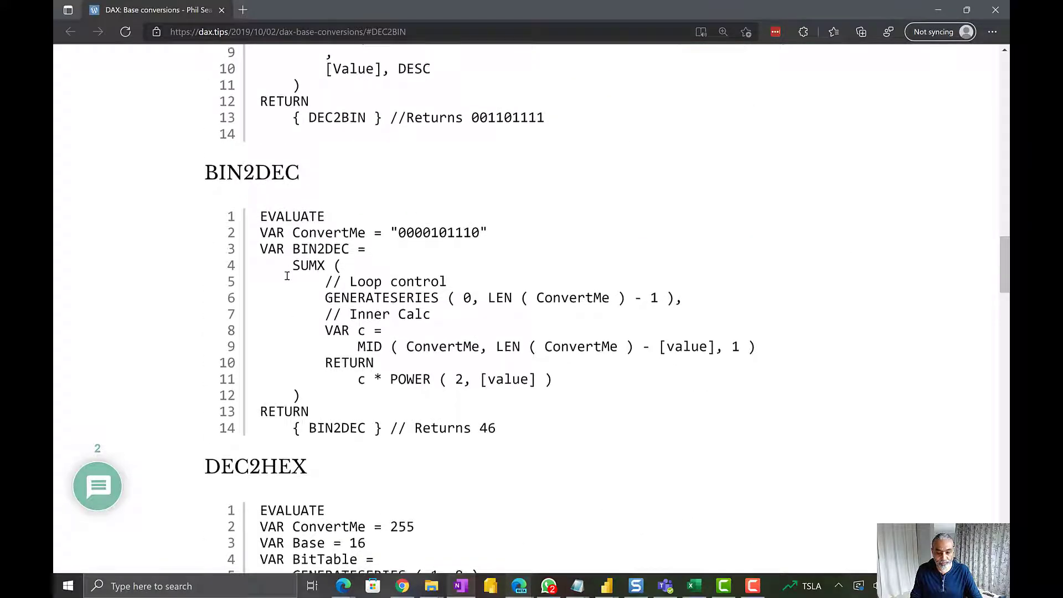
scroll(310, 266, down, 1)
scroll(314, 270, down, 2)
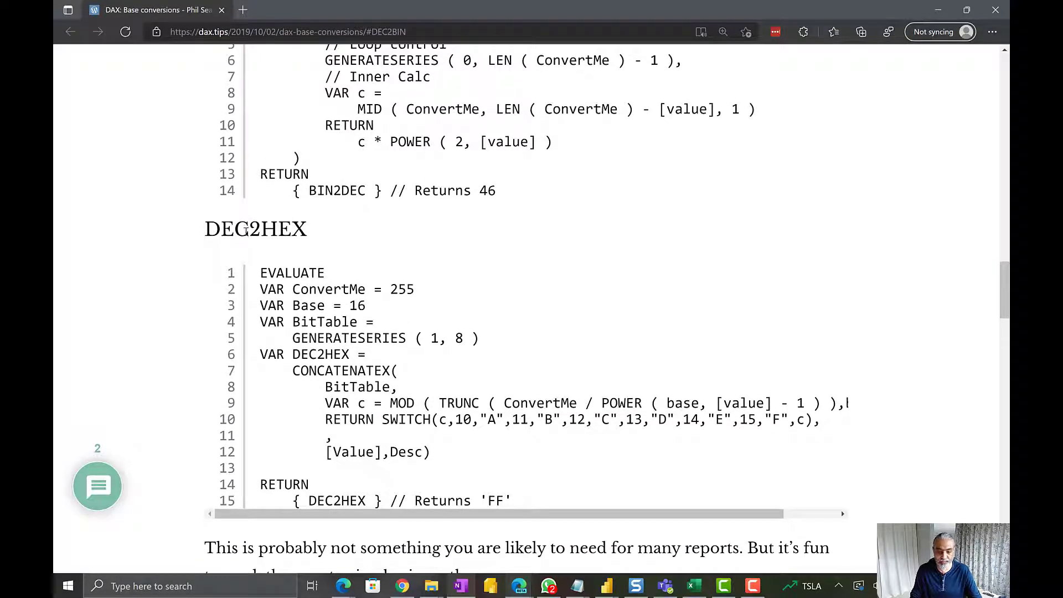
drag(272, 291, 416, 288)
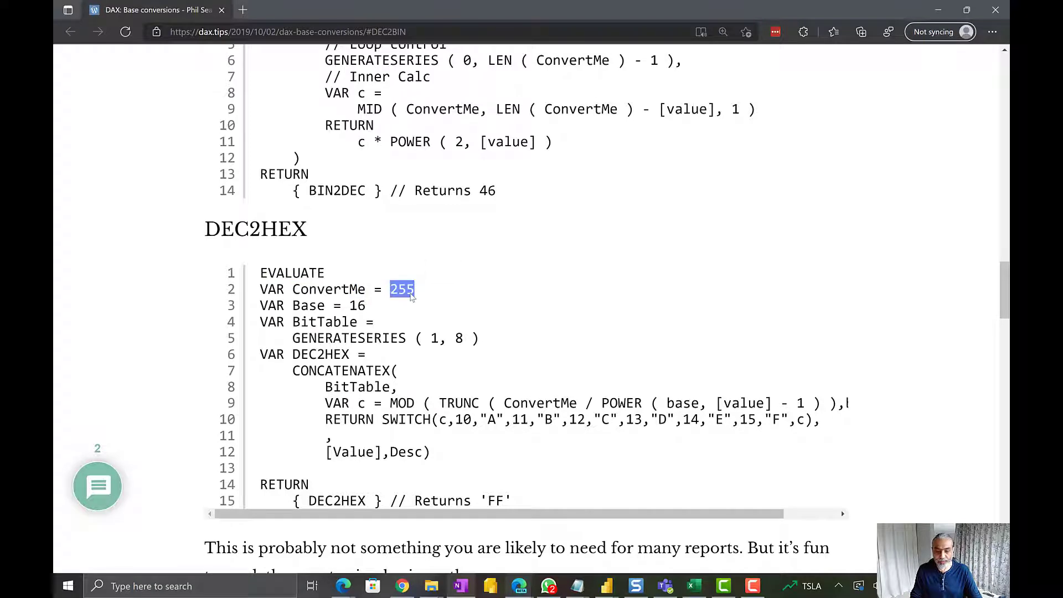
scroll(414, 296, down, 1)
drag(302, 421, 448, 421)
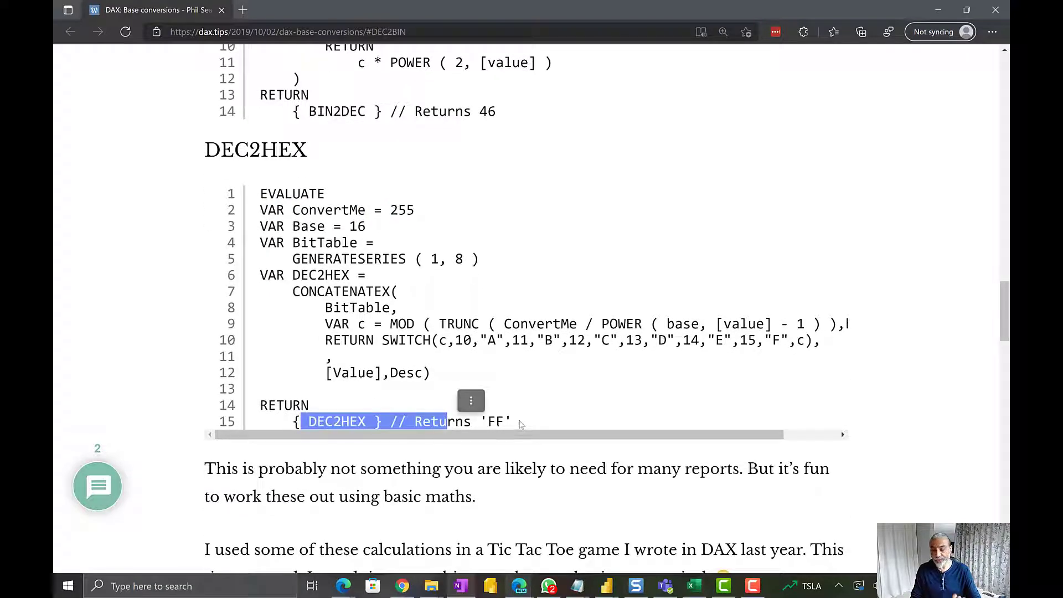
scroll(399, 250, up, 10)
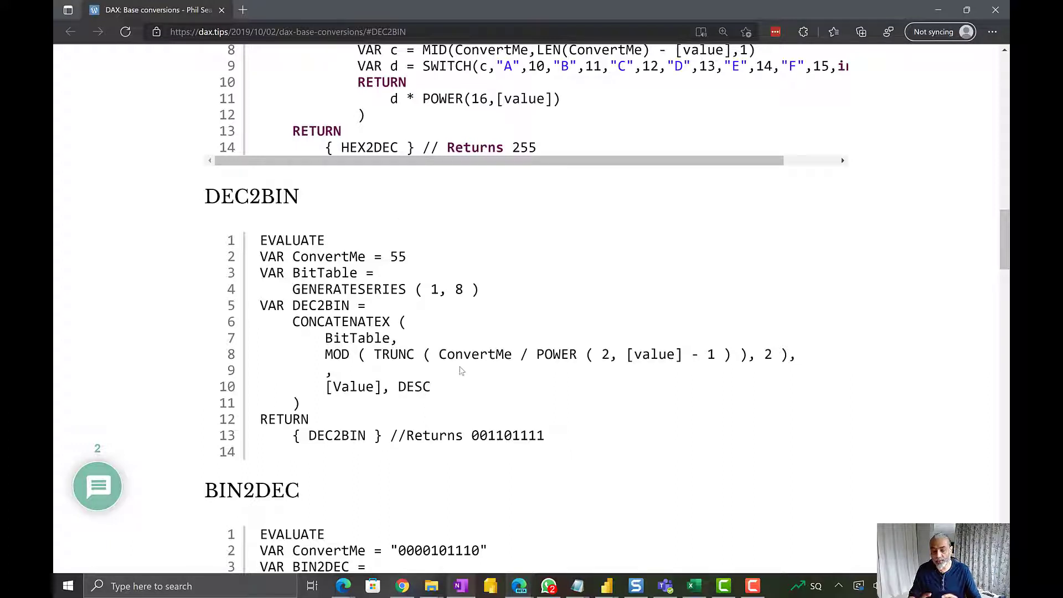
scroll(470, 344, up, 9)
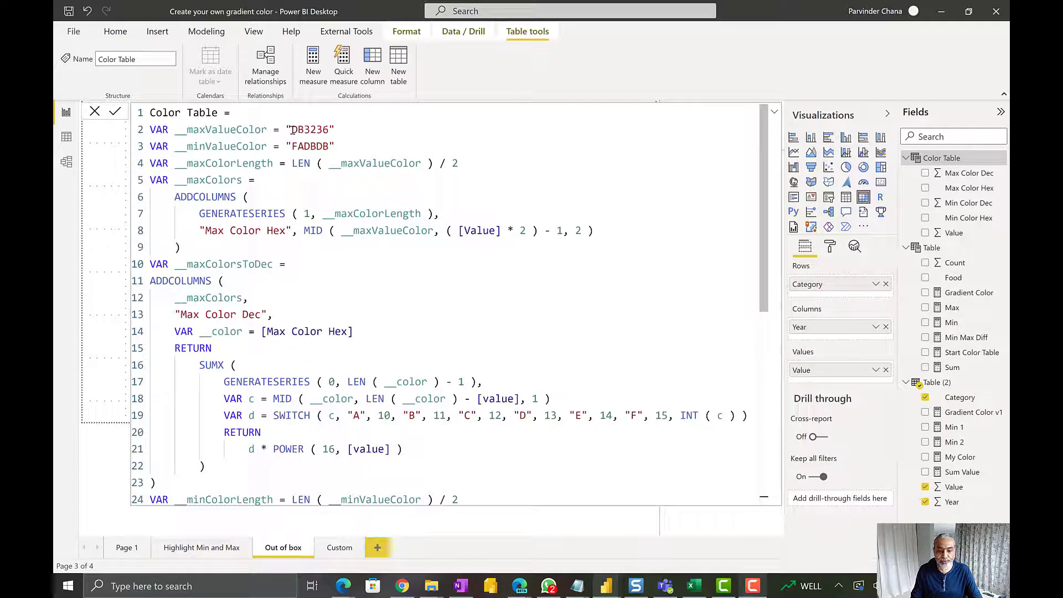
Examine the Color Table formula's __maxValueColor and __minValueColor hex values and the __maxColorLength variable
drag(292, 129, 304, 129)
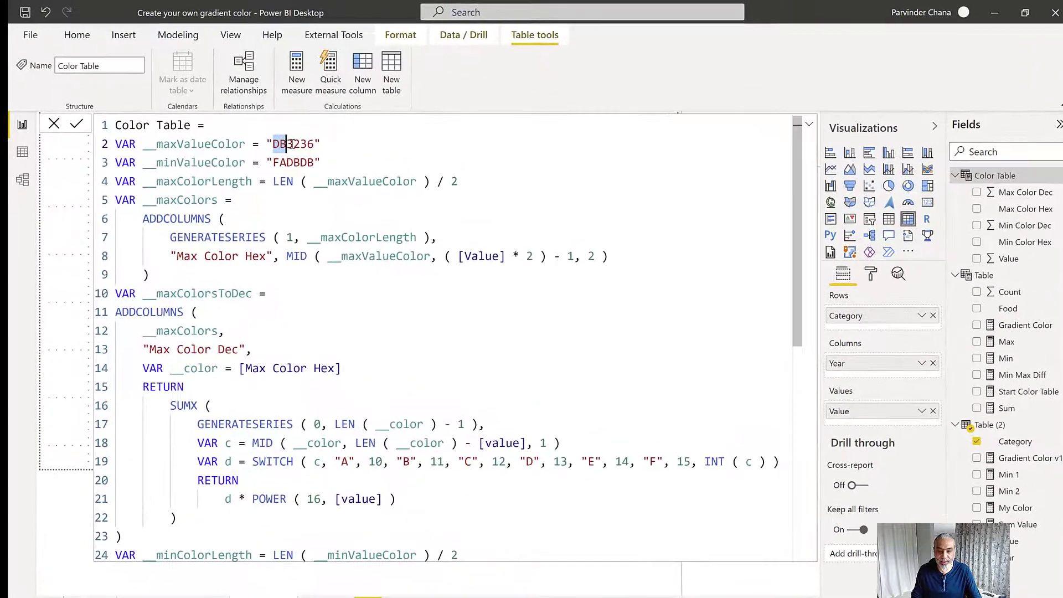
click(297, 147)
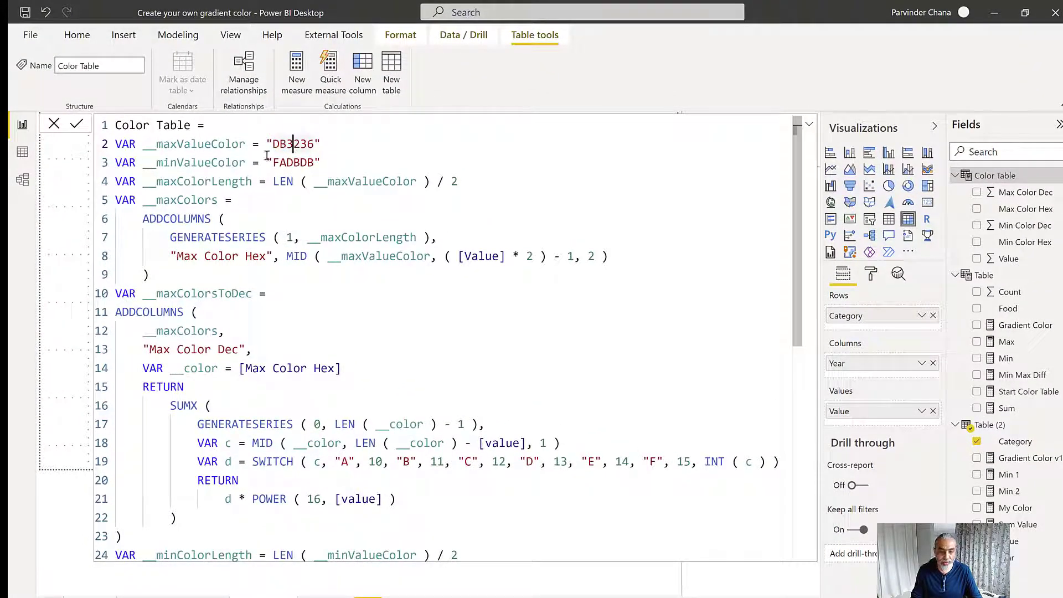
click(224, 144)
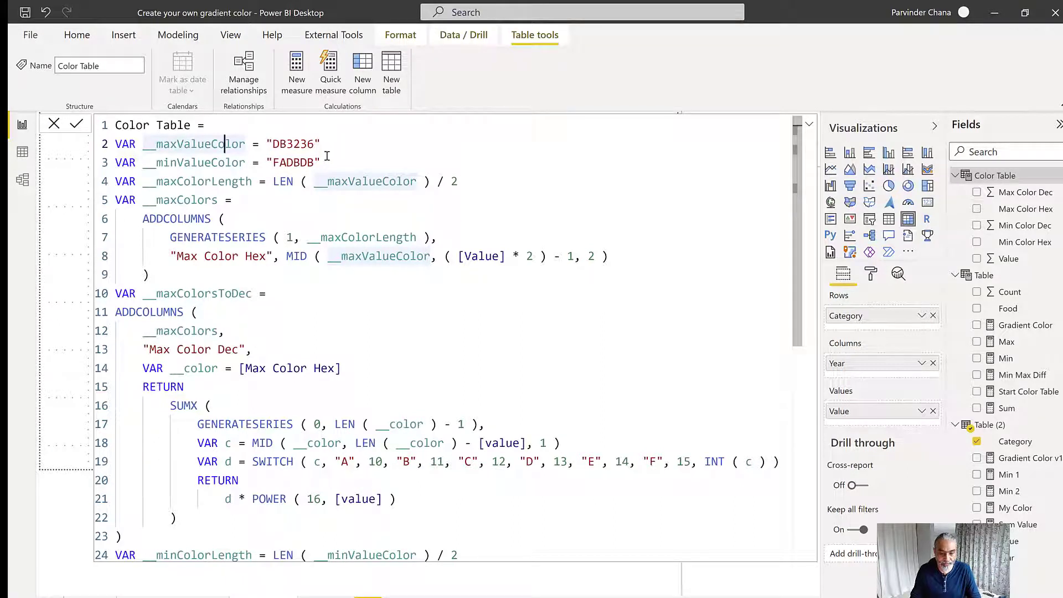
click(149, 144)
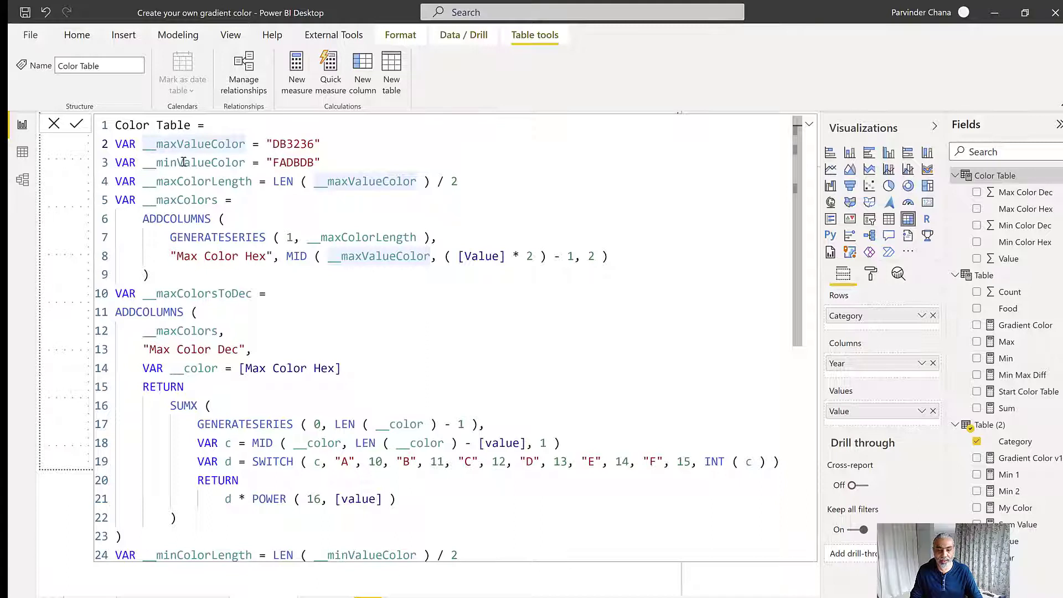
drag(273, 163, 313, 162)
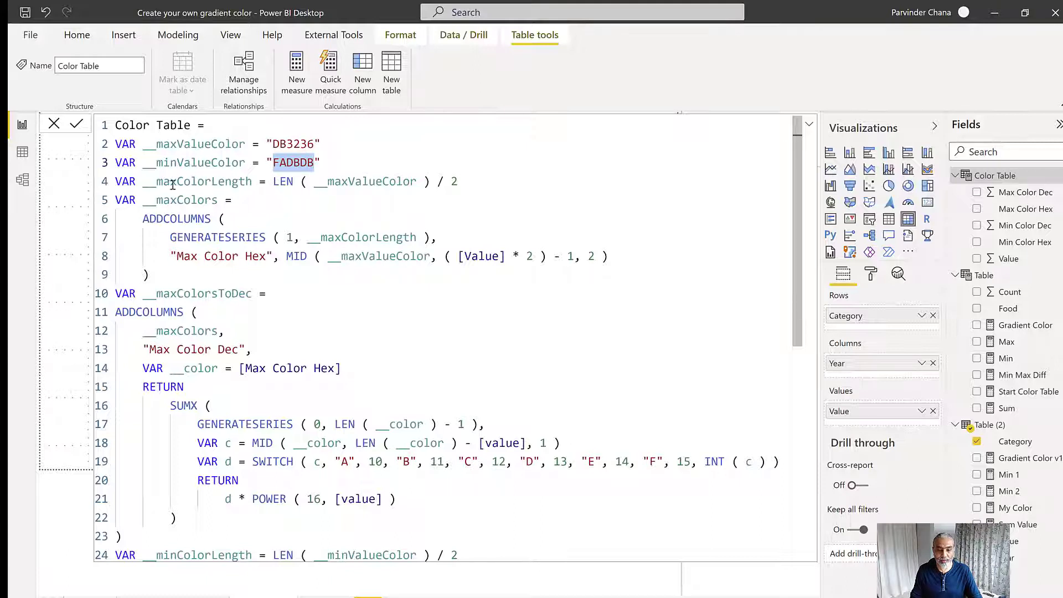
drag(157, 183, 252, 183)
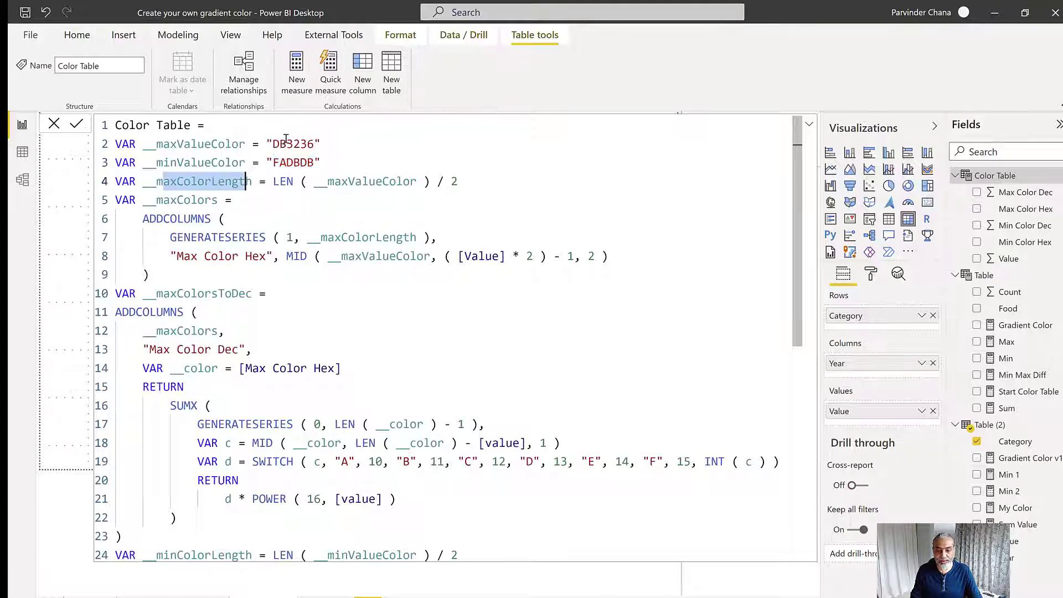
drag(272, 144, 314, 144)
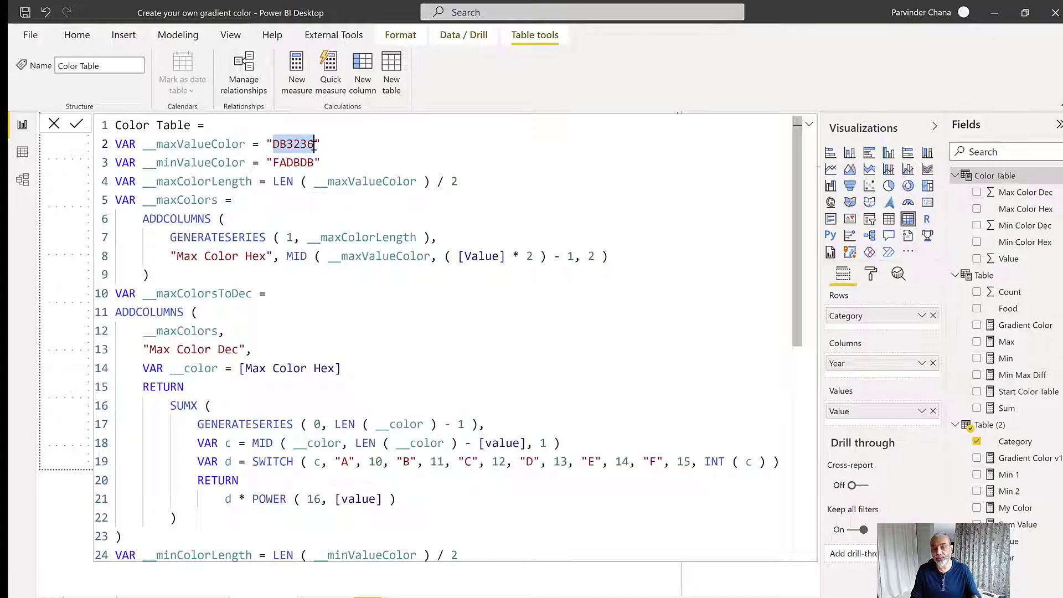
click(280, 144)
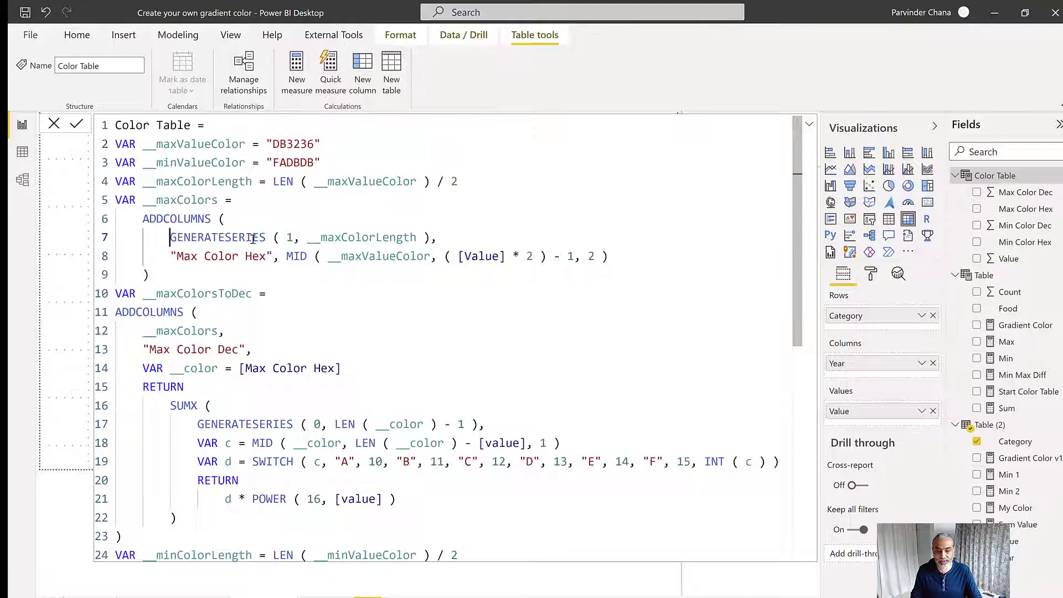
Examine how __maxColors uses ADDCOLUMNS, GENERATESERIES and MID to split the maximum color into two-character hex pairs
drag(170, 237, 289, 240)
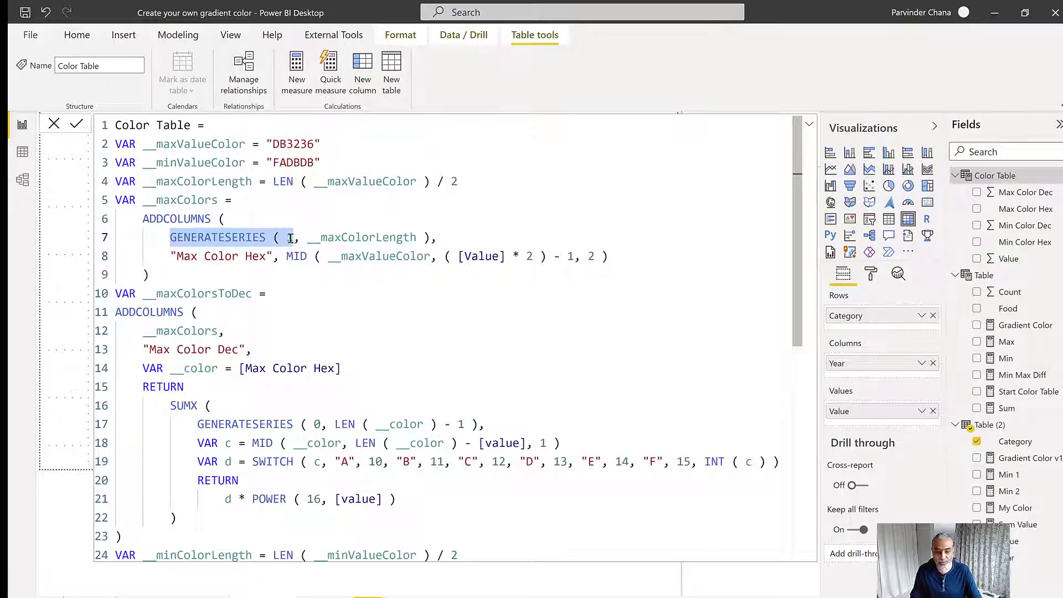
click(288, 239)
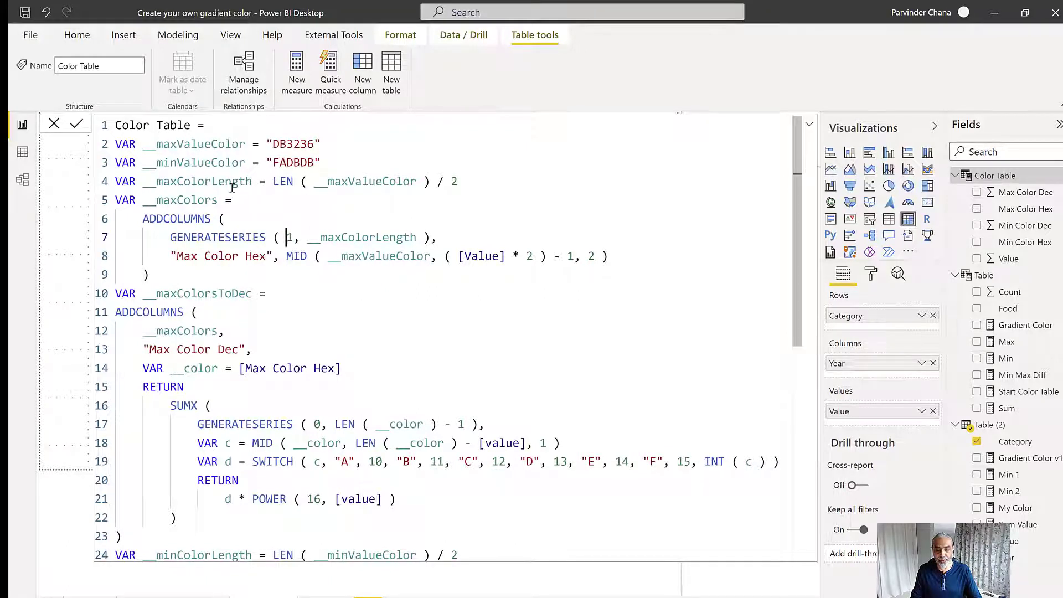
drag(170, 183, 238, 185)
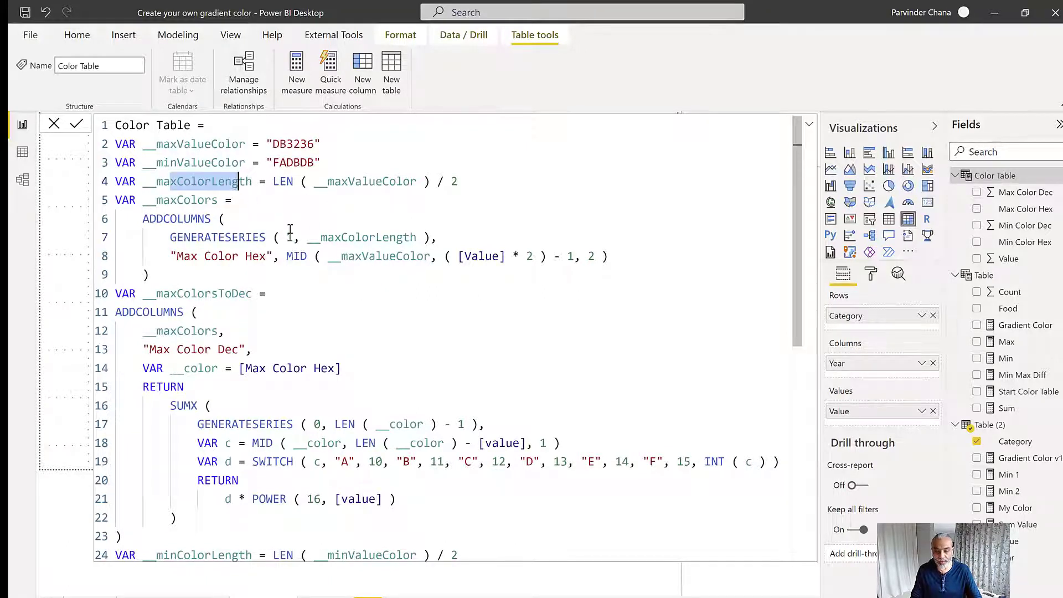
drag(212, 238, 280, 235)
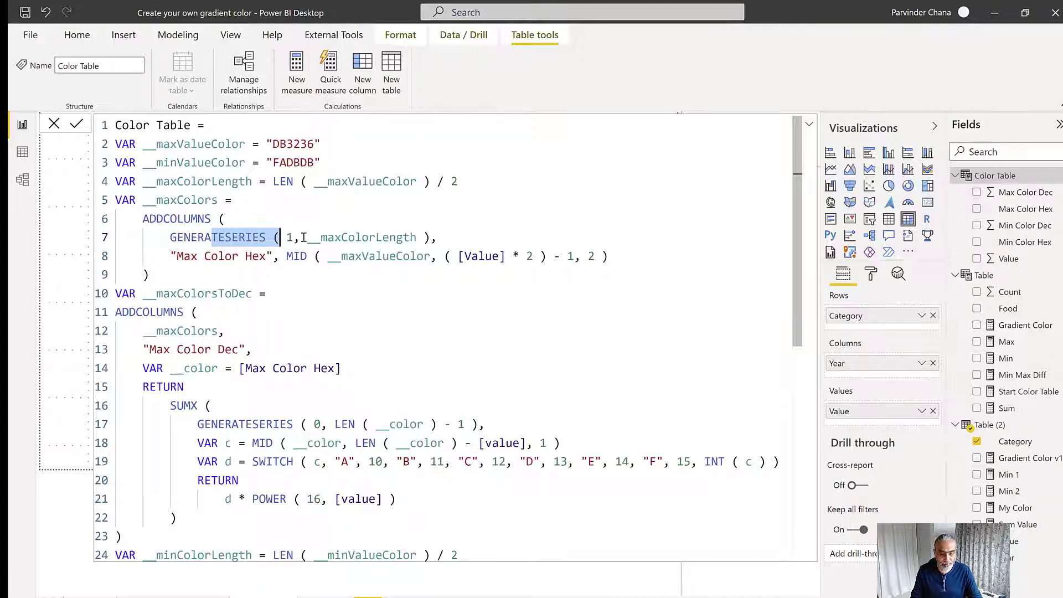
drag(170, 237, 404, 238)
drag(143, 218, 217, 219)
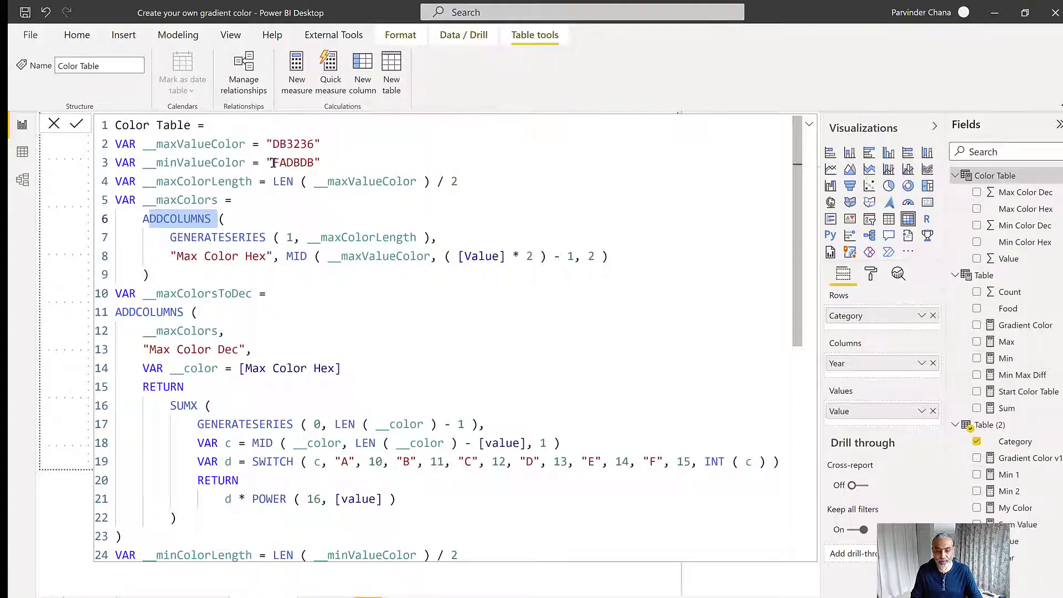
click(272, 143)
drag(273, 144, 286, 144)
drag(172, 238, 608, 267)
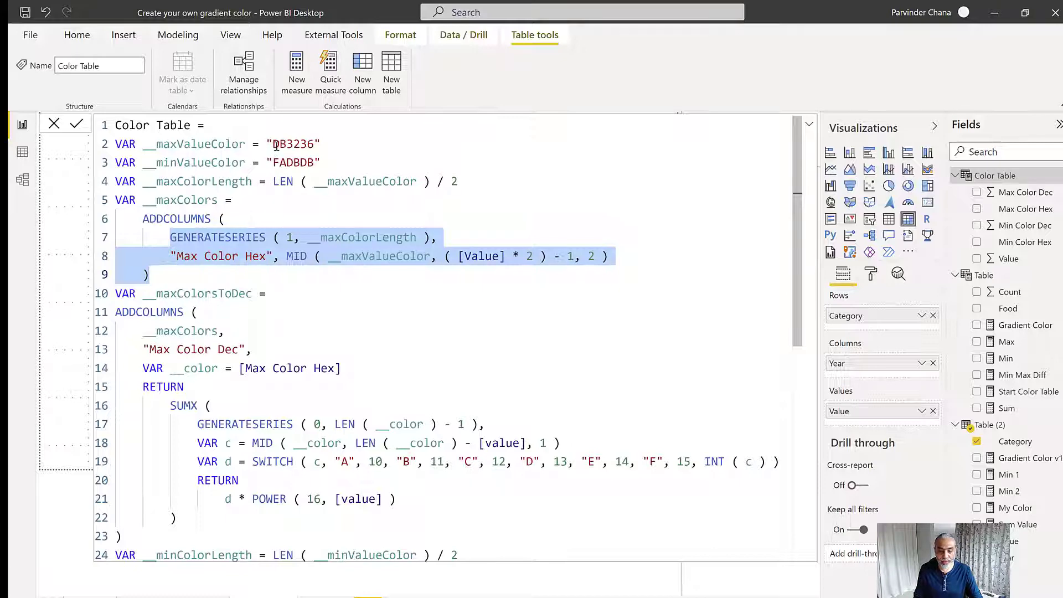
drag(272, 144, 287, 145)
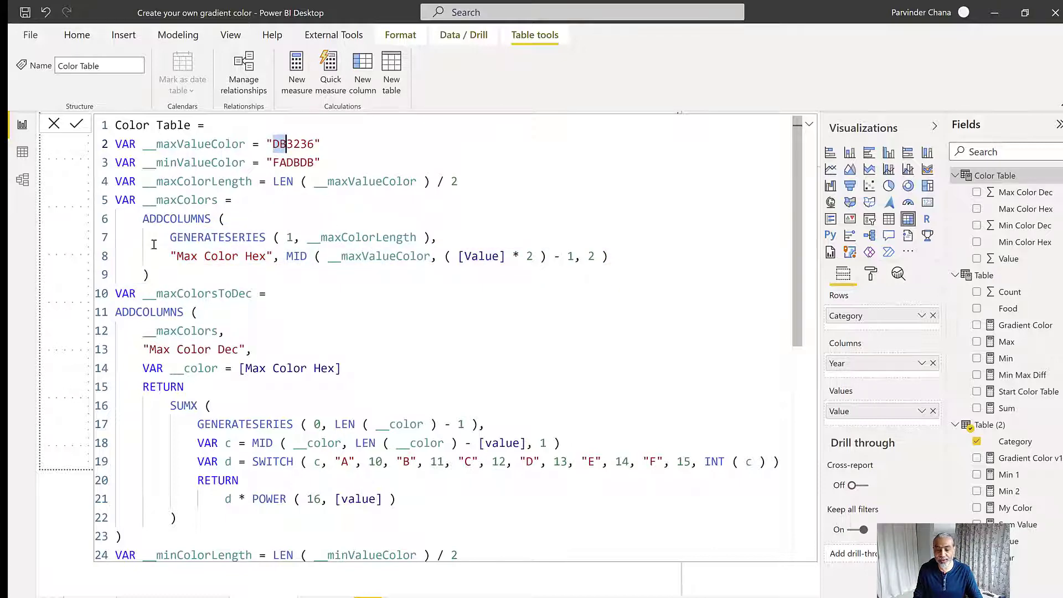
drag(165, 275, 112, 227)
Trace __maxColors into __maxColorsToDec and examine the SUMX expression that converts each Max Color Hex value to decimal
scroll(116, 233, down, 2)
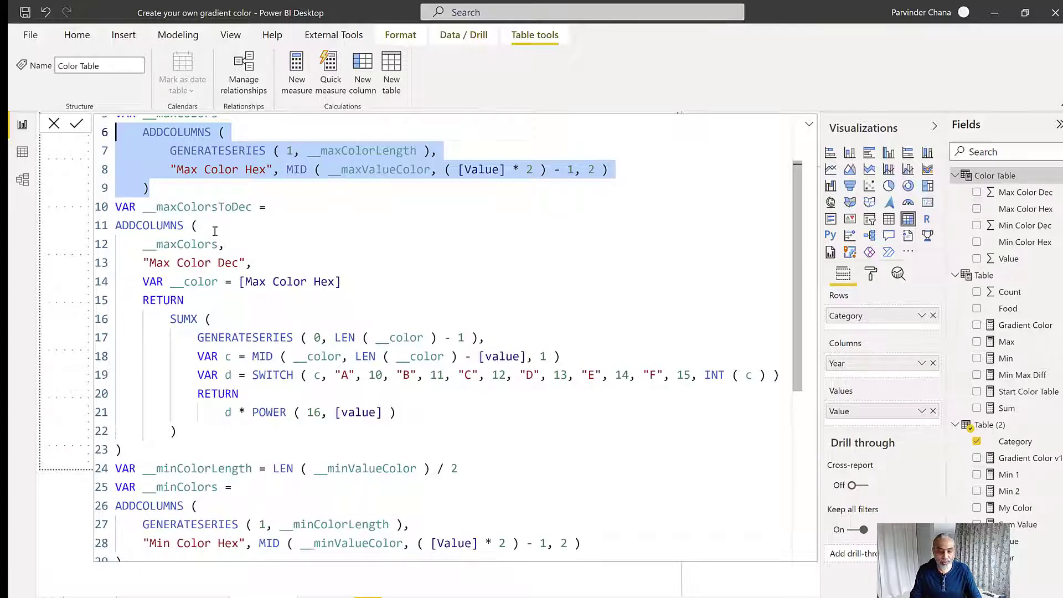
scroll(217, 250, down, 2)
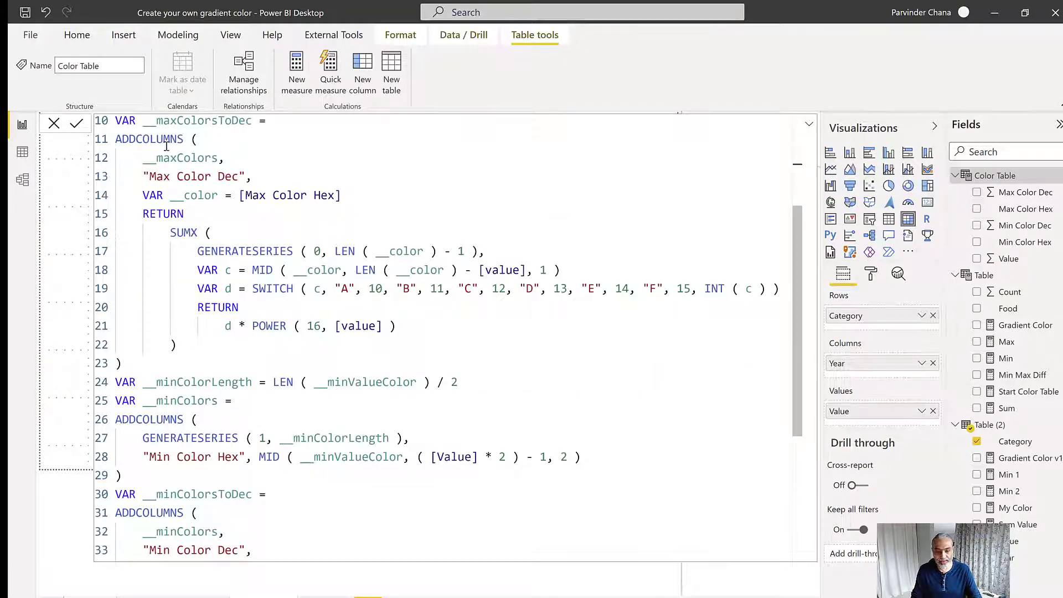
scroll(218, 170, up, 4)
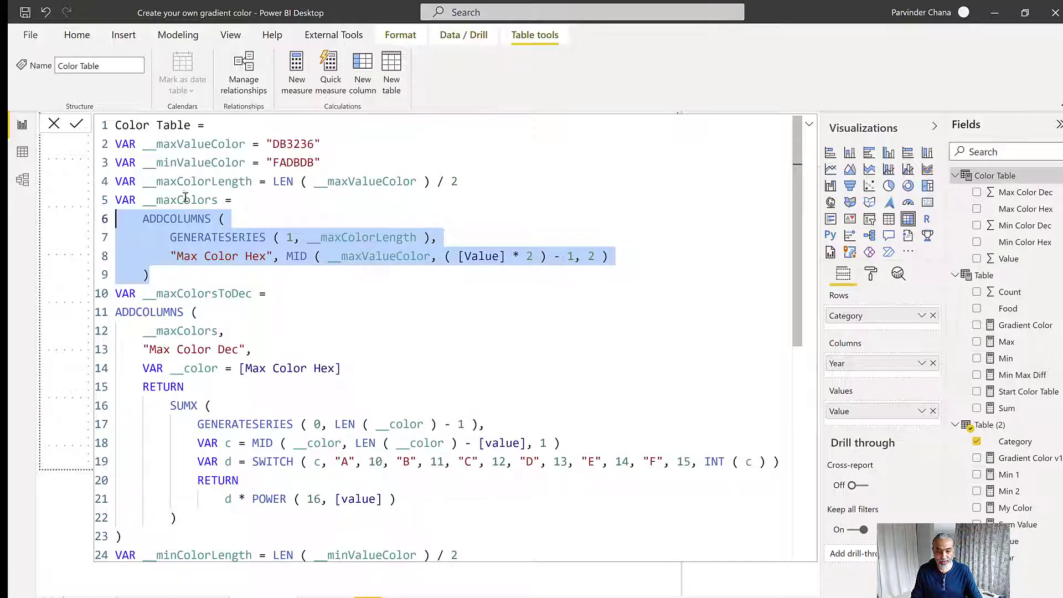
click(186, 199)
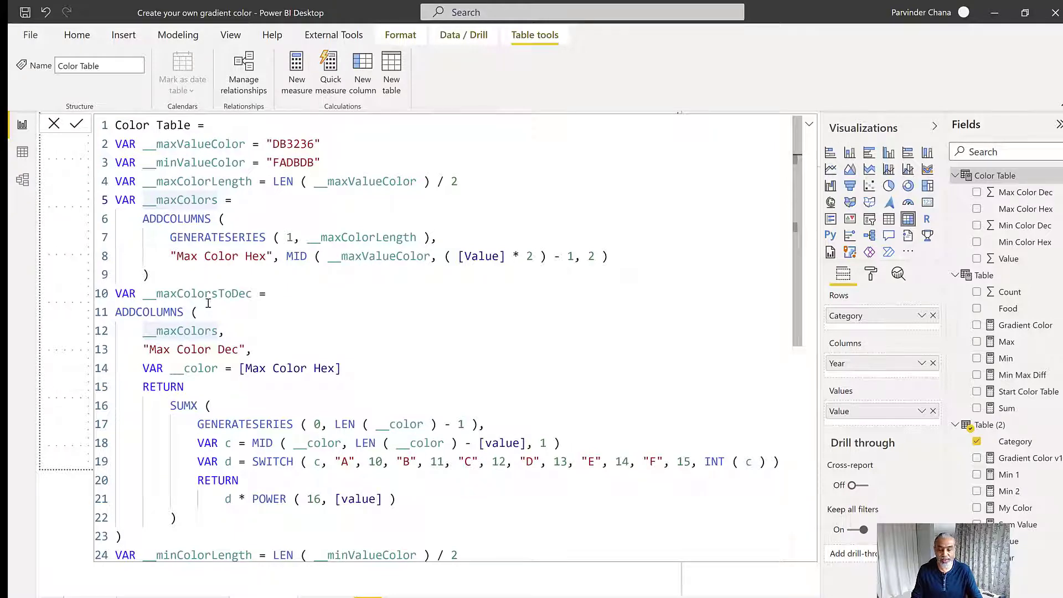
scroll(207, 304, down, 2)
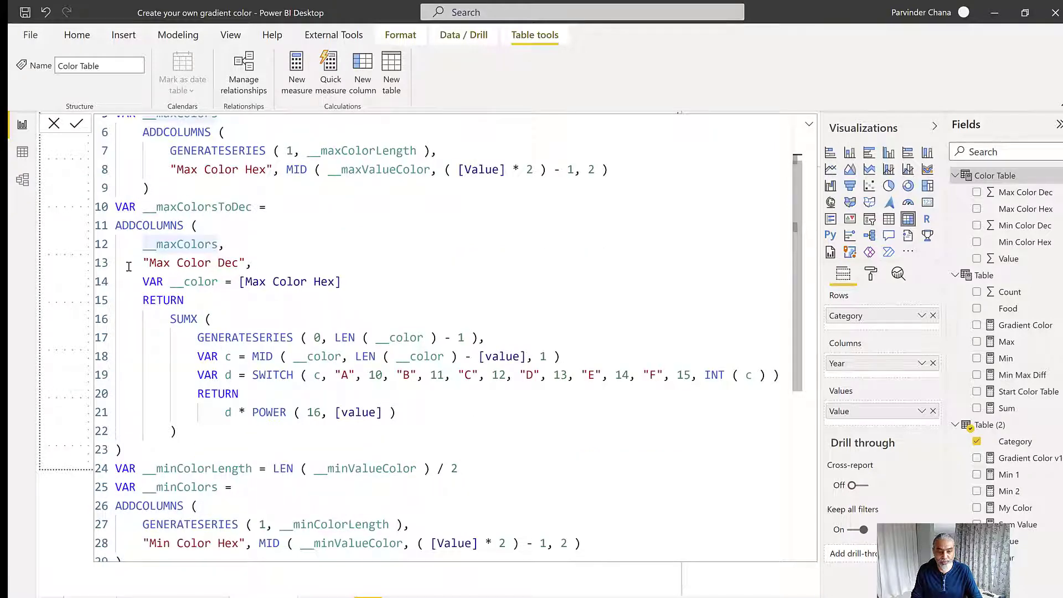
drag(129, 263, 212, 319)
drag(267, 342, 318, 445)
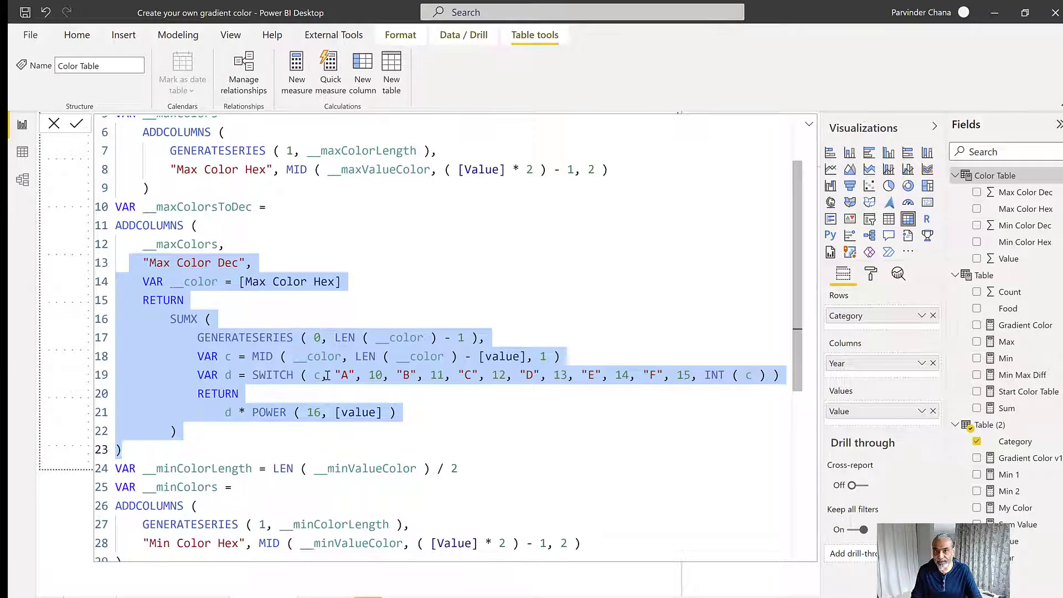
click(170, 446)
drag(133, 453, 113, 291)
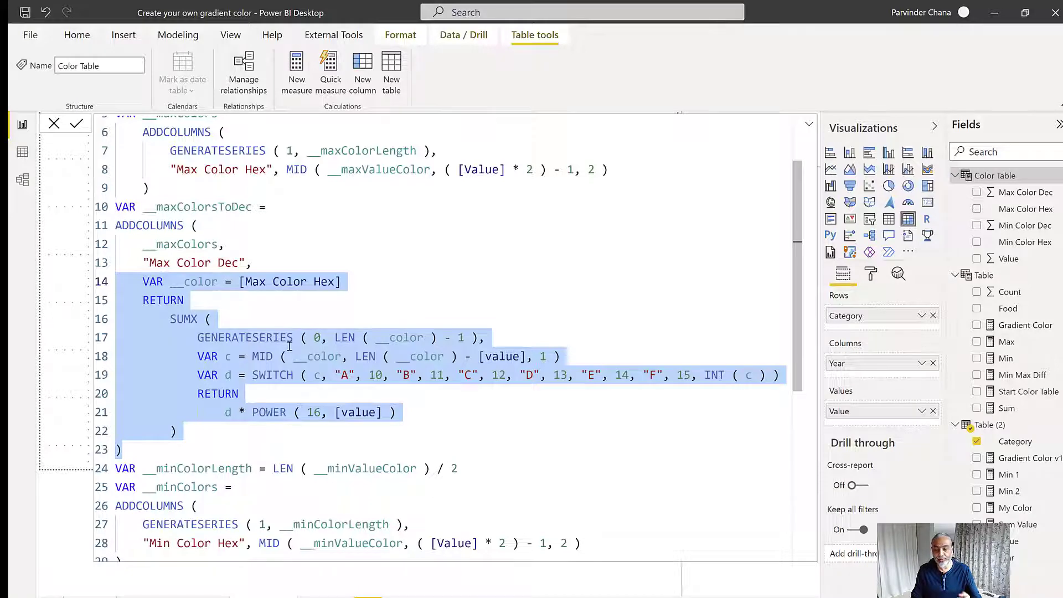
Review the matching minimum color variables and the final NATURALINNERJOIN, and open the table's data view
scroll(290, 345, down, 3)
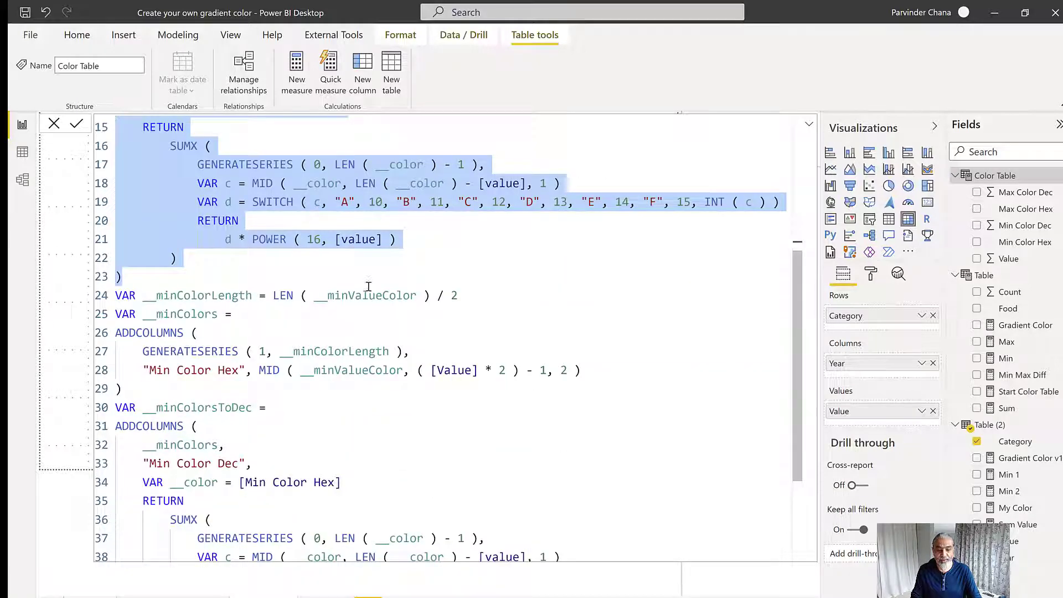
scroll(368, 286, up, 5)
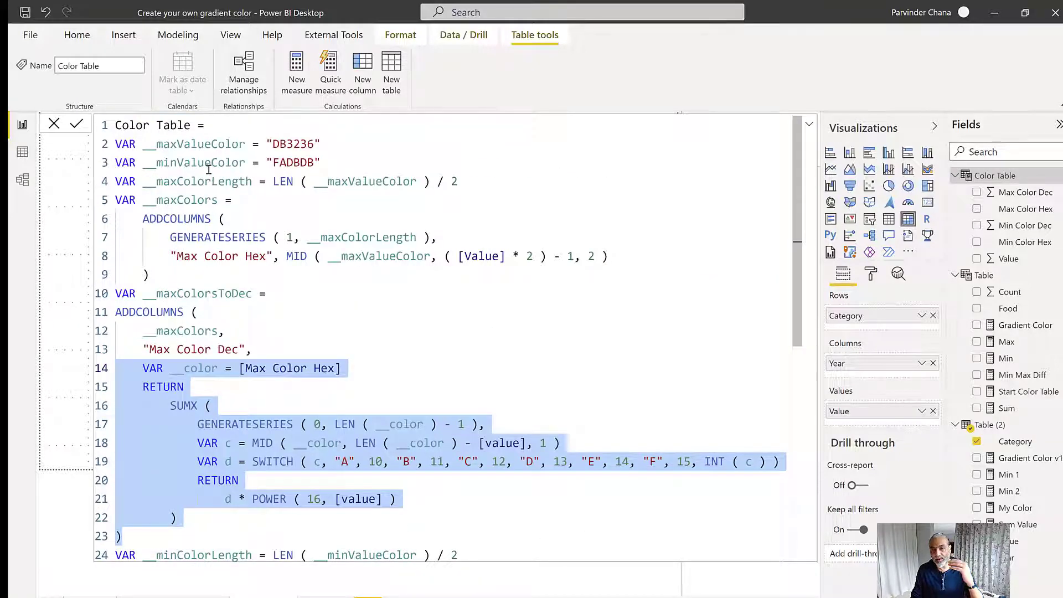
scroll(211, 187, down, 6)
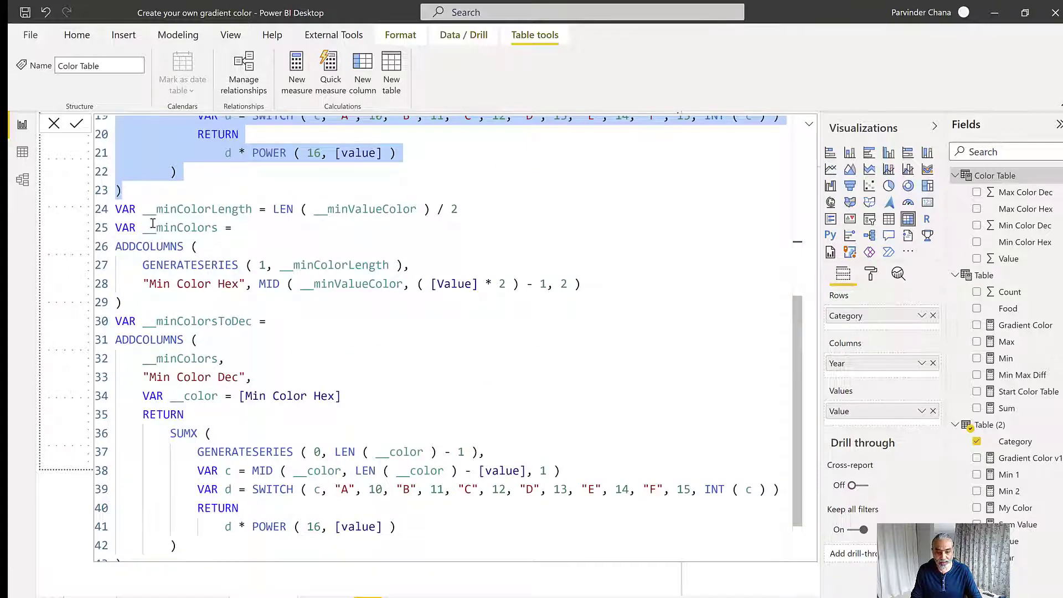
scroll(209, 238, down, 1)
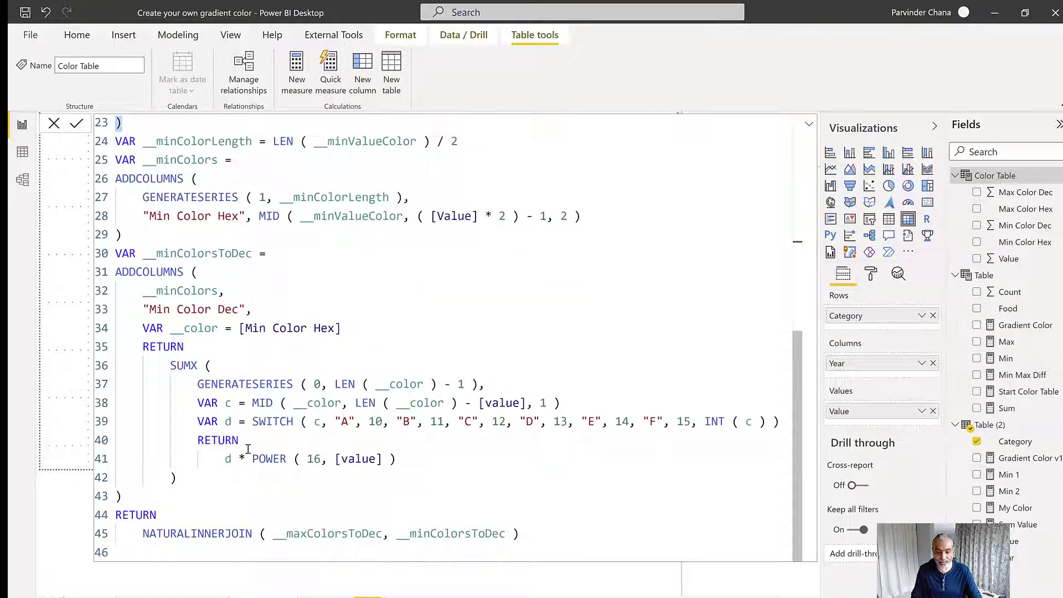
drag(143, 533, 531, 545)
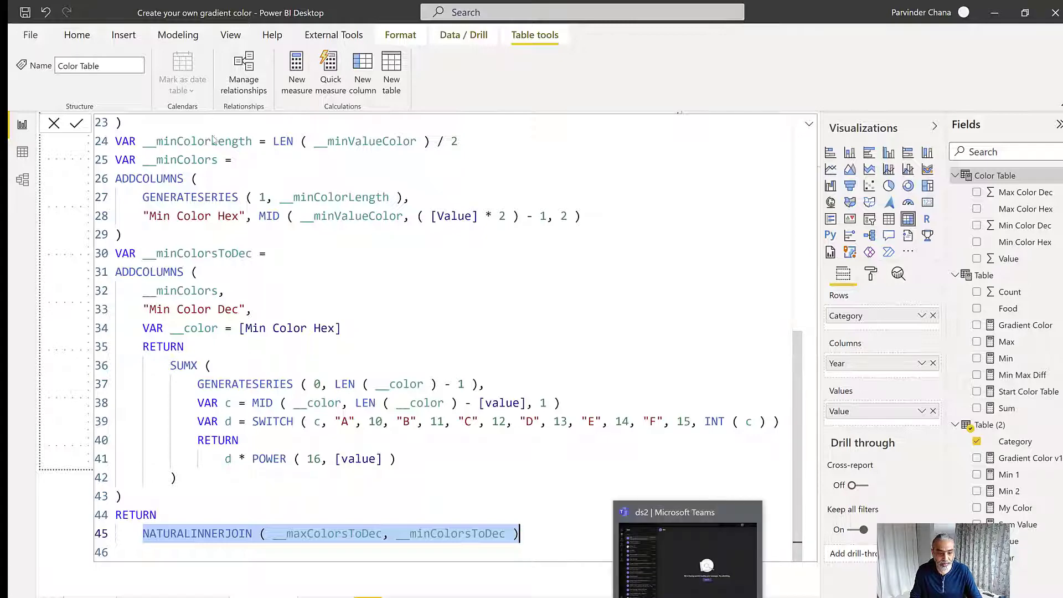
click(22, 154)
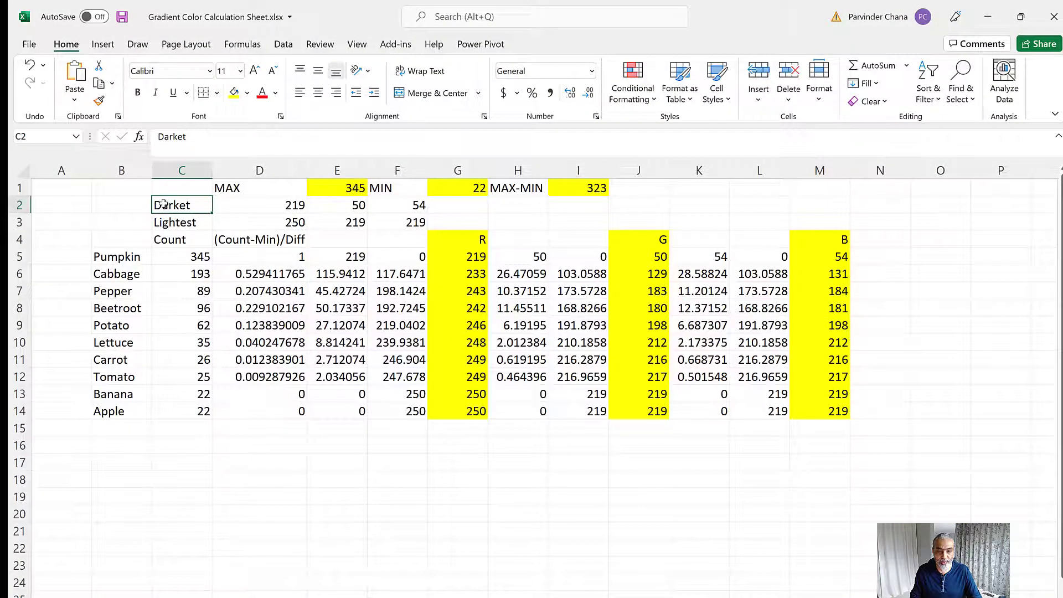
Switch to the Excel calculation sheet and relate the Darket and Lightest RGB values to the R and B result columns
drag(163, 204, 424, 216)
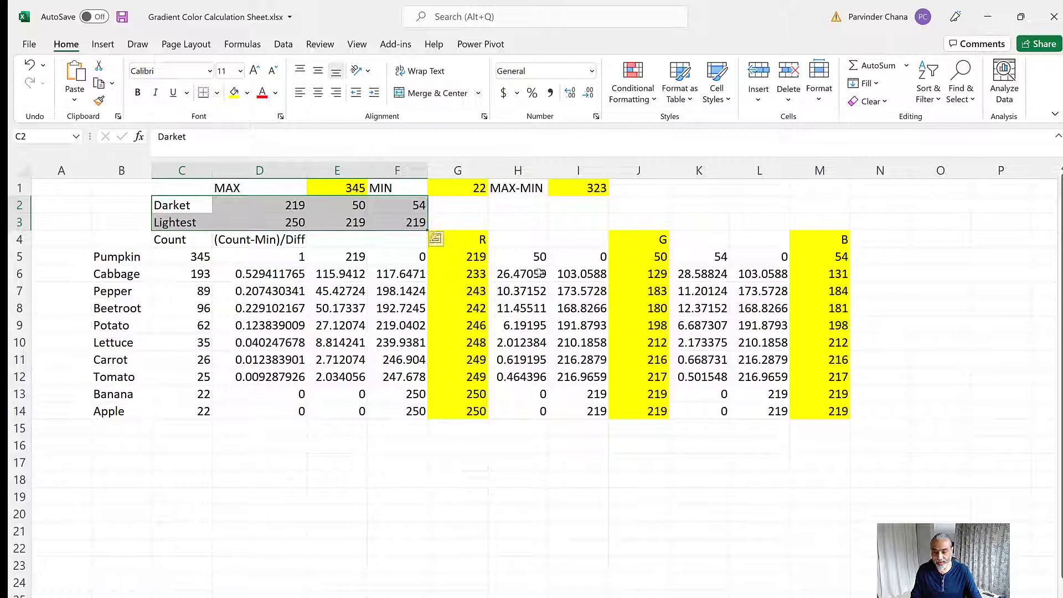
click(474, 243)
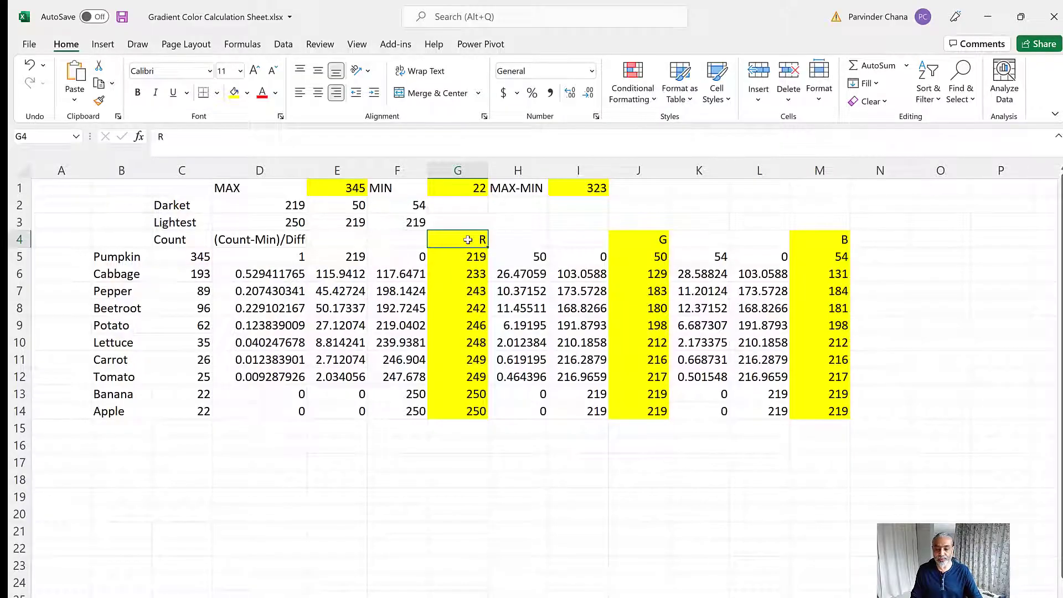
drag(467, 239, 471, 413)
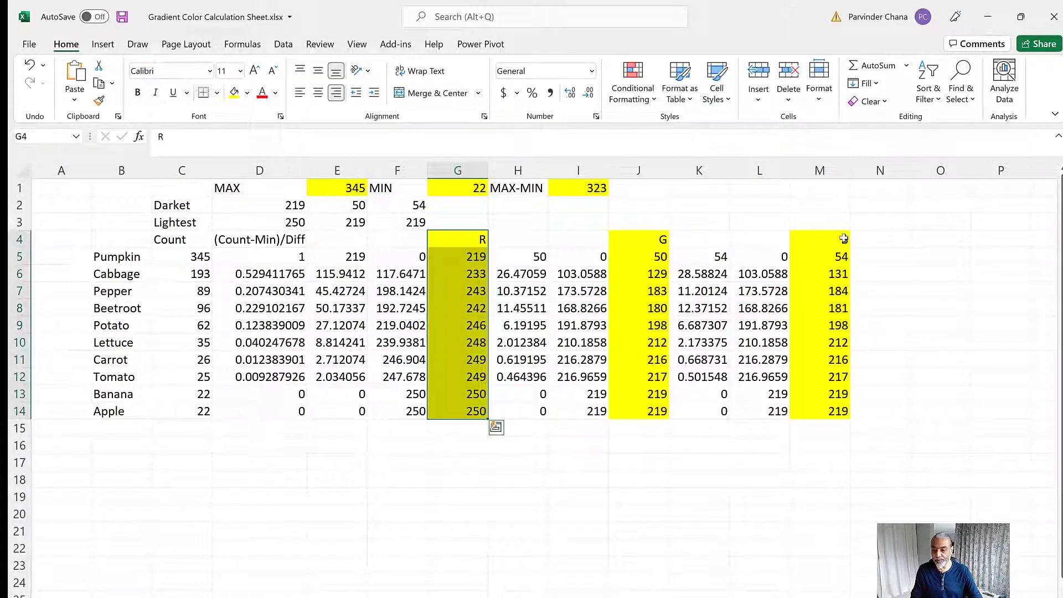
drag(843, 238, 837, 414)
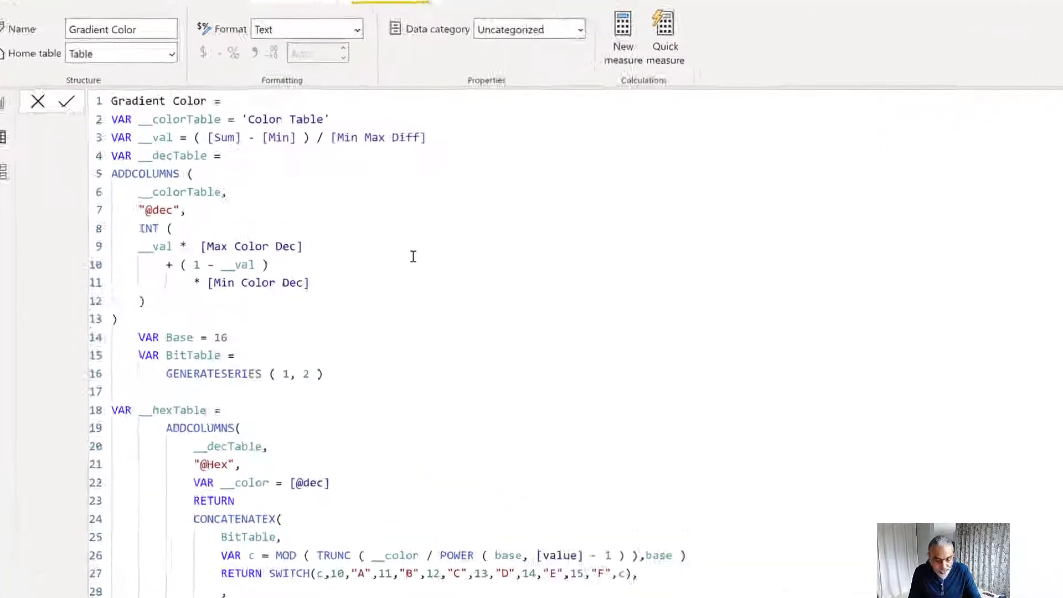
Back in Power BI, examine the __val ratio in the Gradient Color measure and the formula of the Sum measure it uses
drag(218, 95, 46, 89)
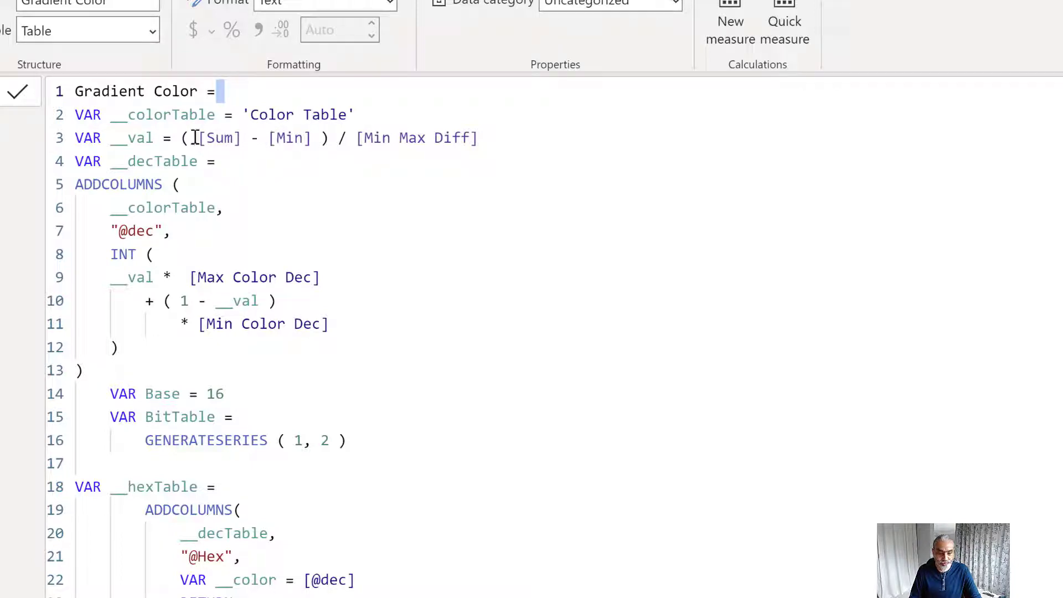
drag(191, 139, 284, 138)
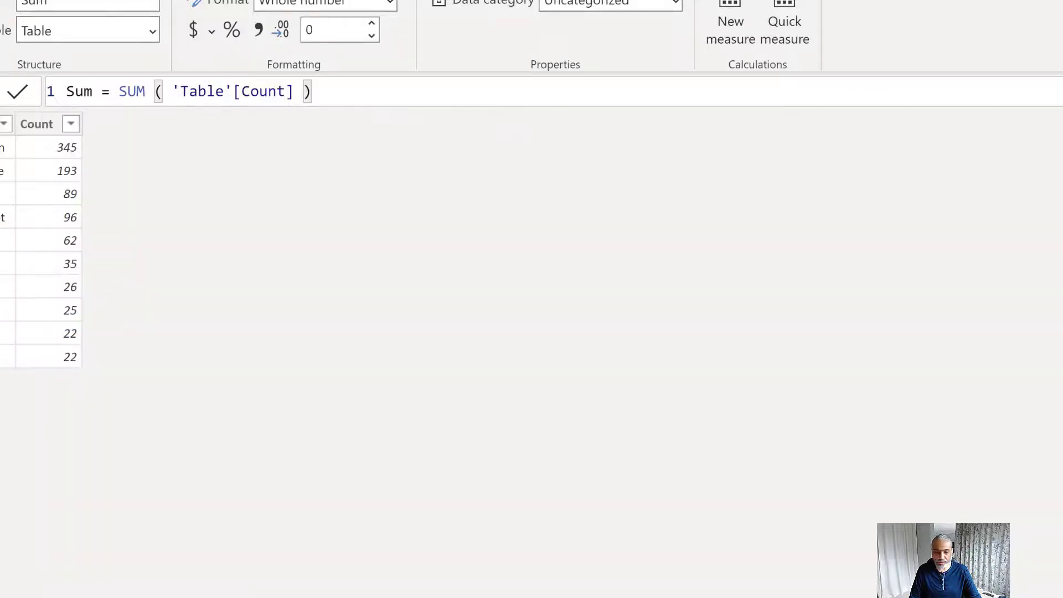
drag(342, 89, 127, 91)
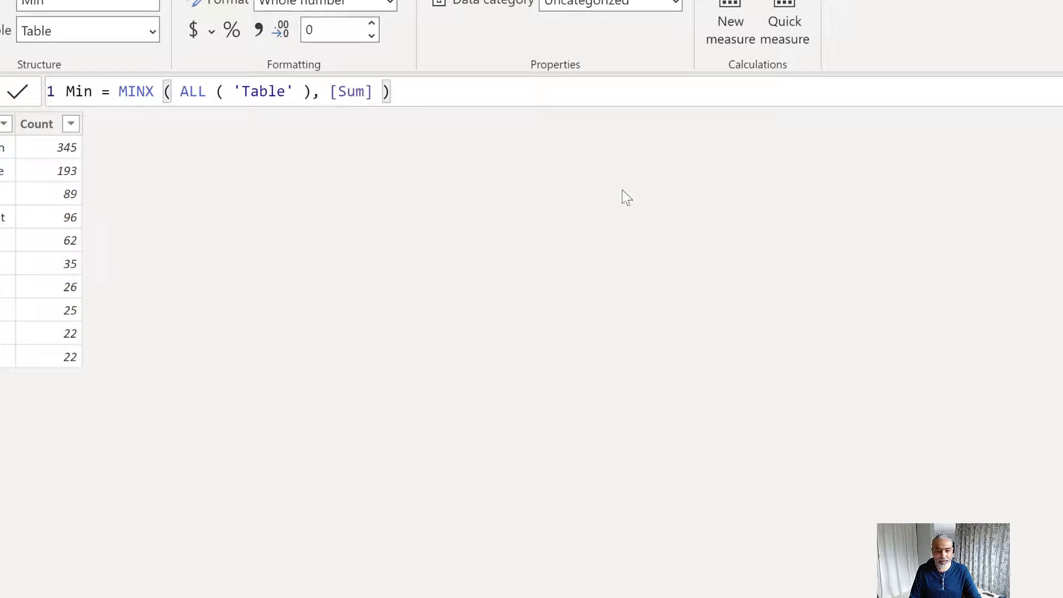
Examine the MINX formula of the Min measure and the matching MAXX formula of the Max measure, both iterating ALL('Table')
drag(120, 92, 391, 91)
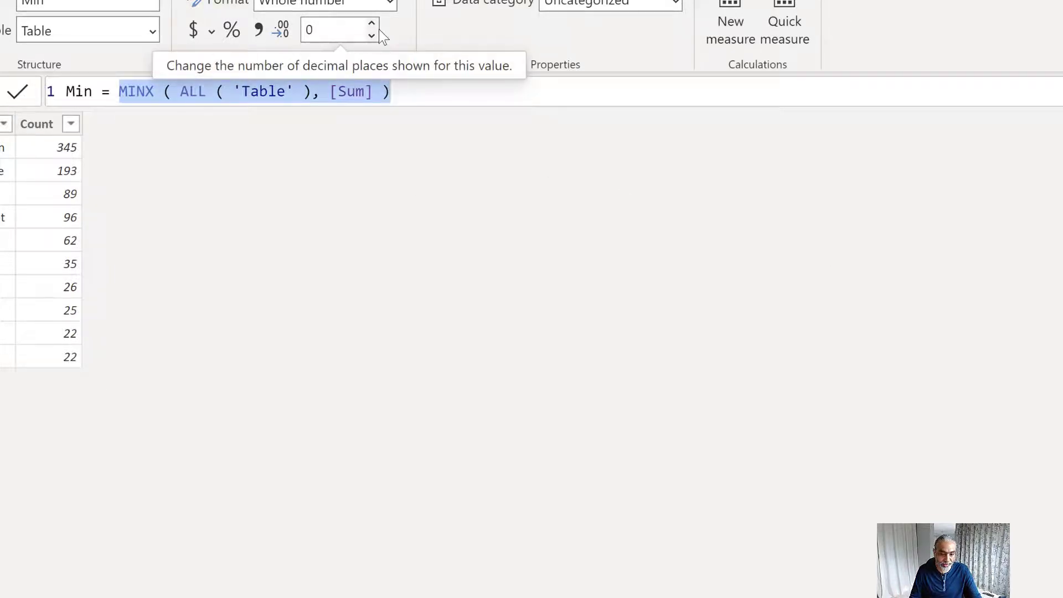
click(195, 90)
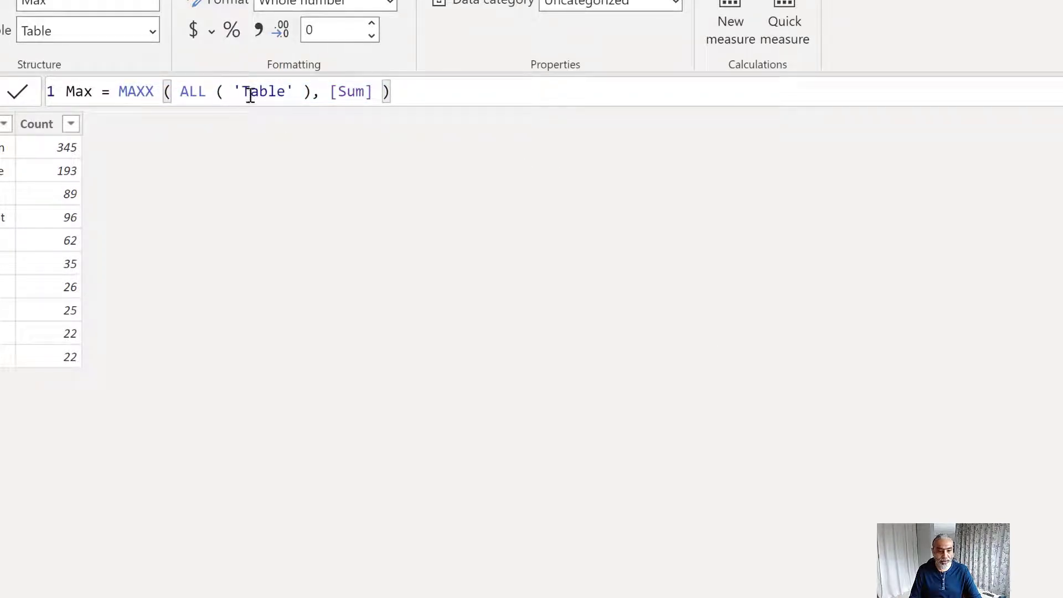
drag(186, 93, 241, 92)
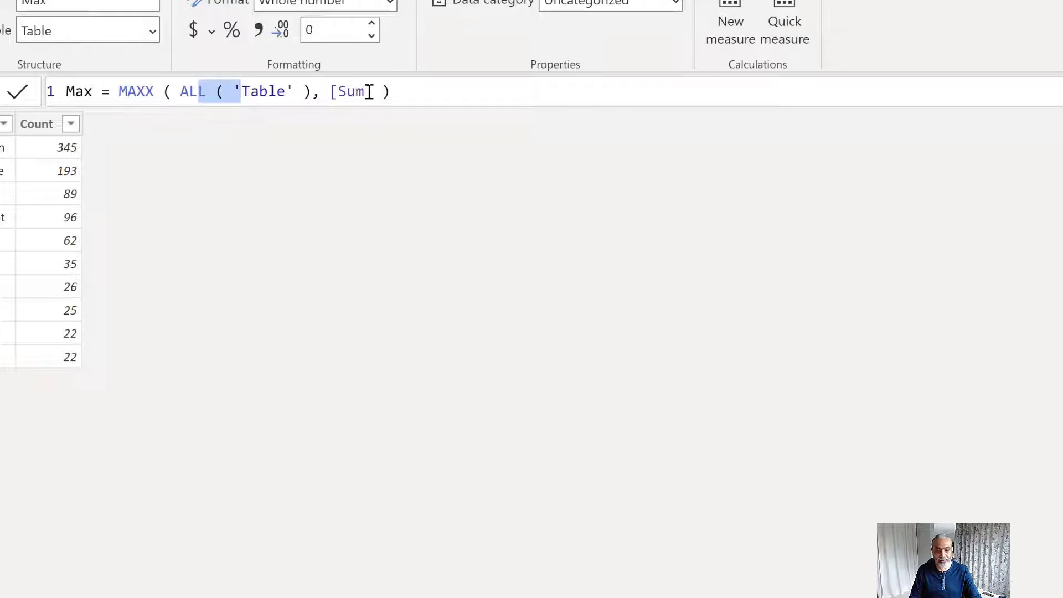
click(136, 91)
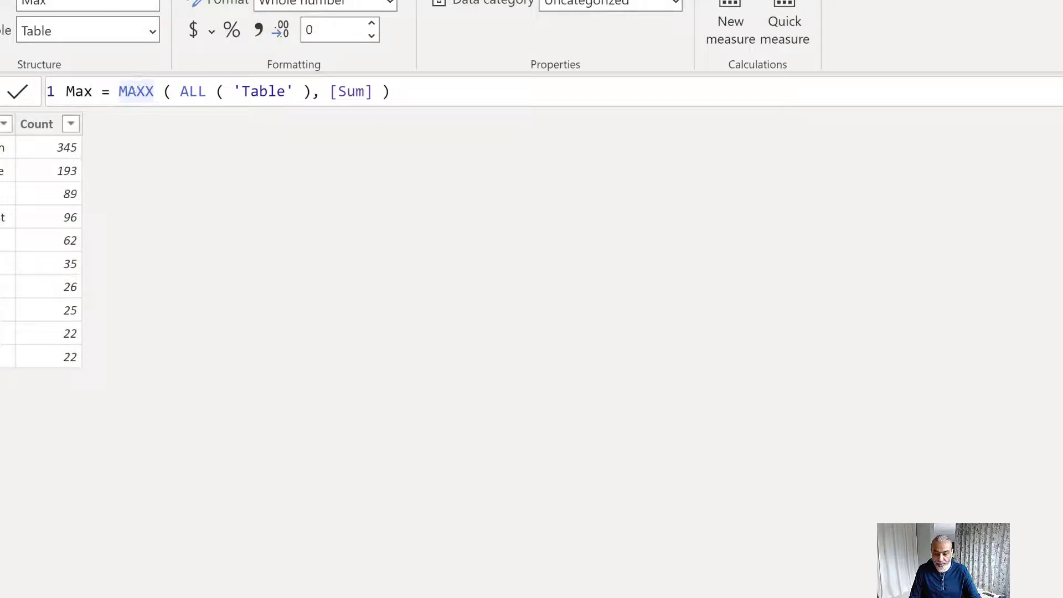
Switch to the Excel calculation sheet and inspect the formulas behind the MAX, MIN and MAX-MIN cells
key(alt+Tab)
click(533, 224)
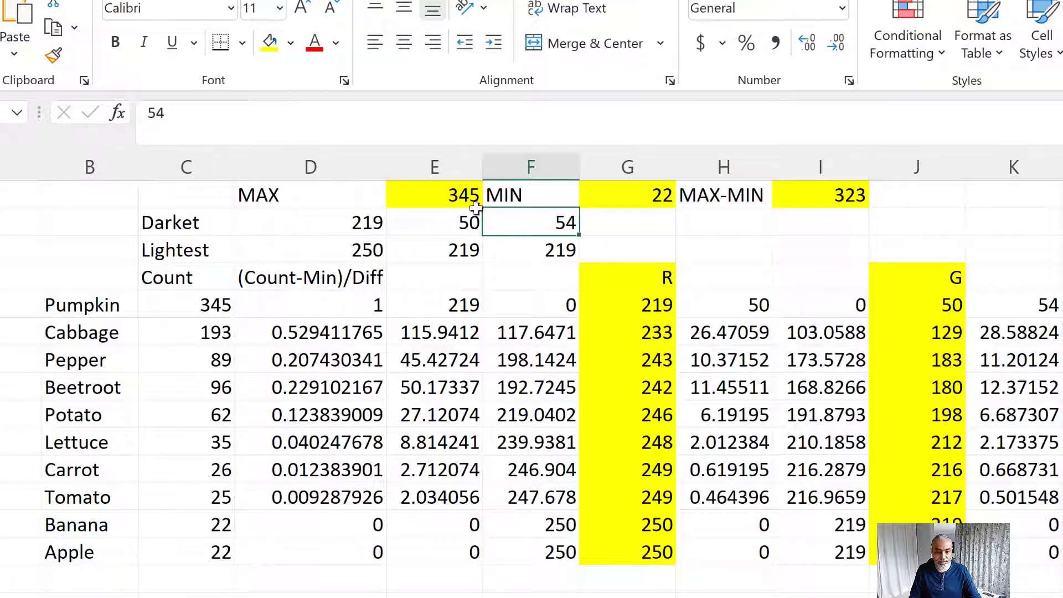
click(436, 195)
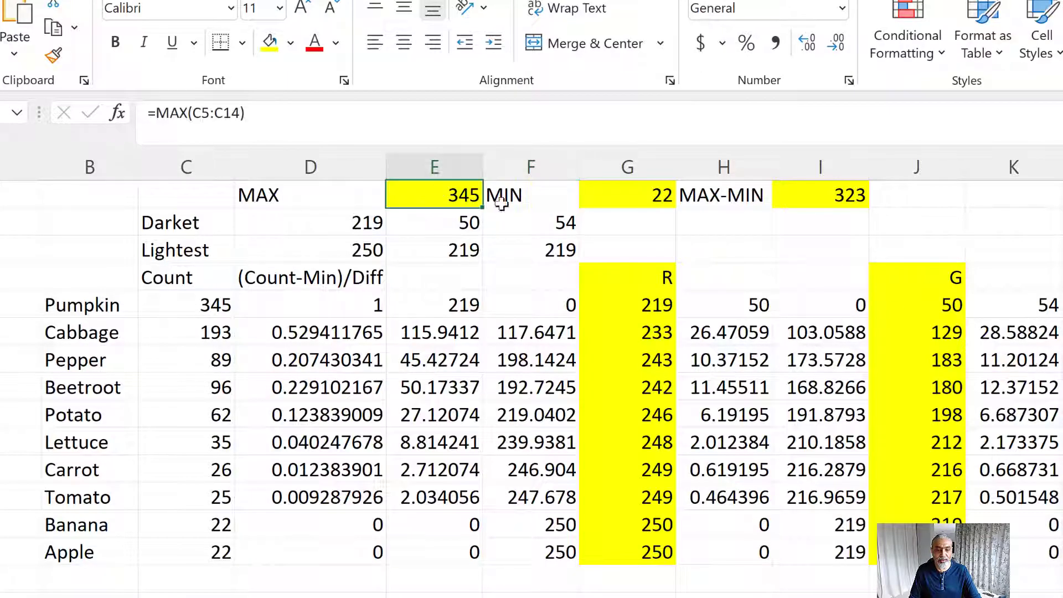
click(641, 201)
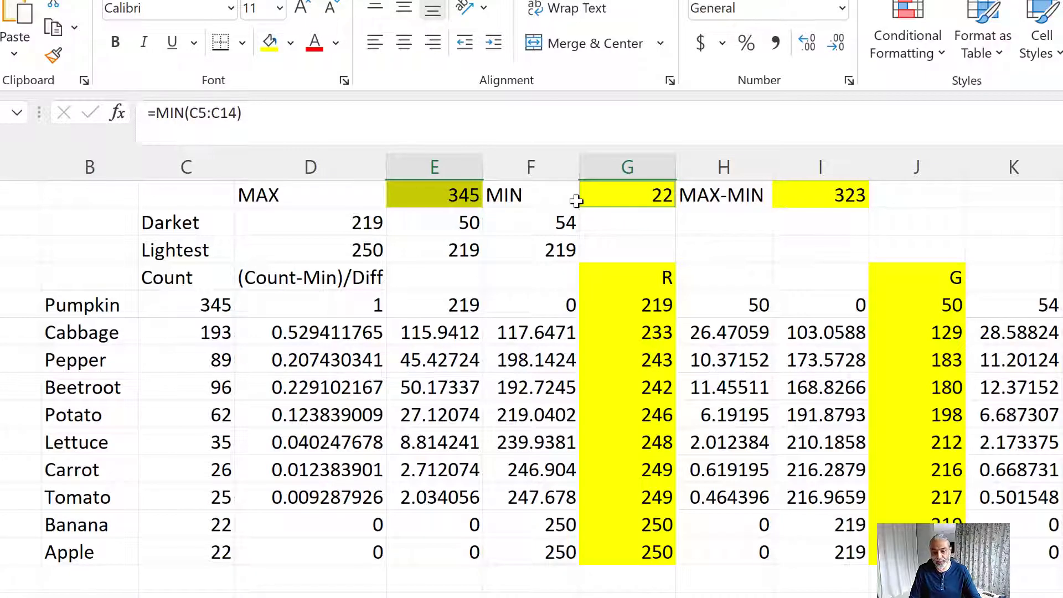
click(856, 193)
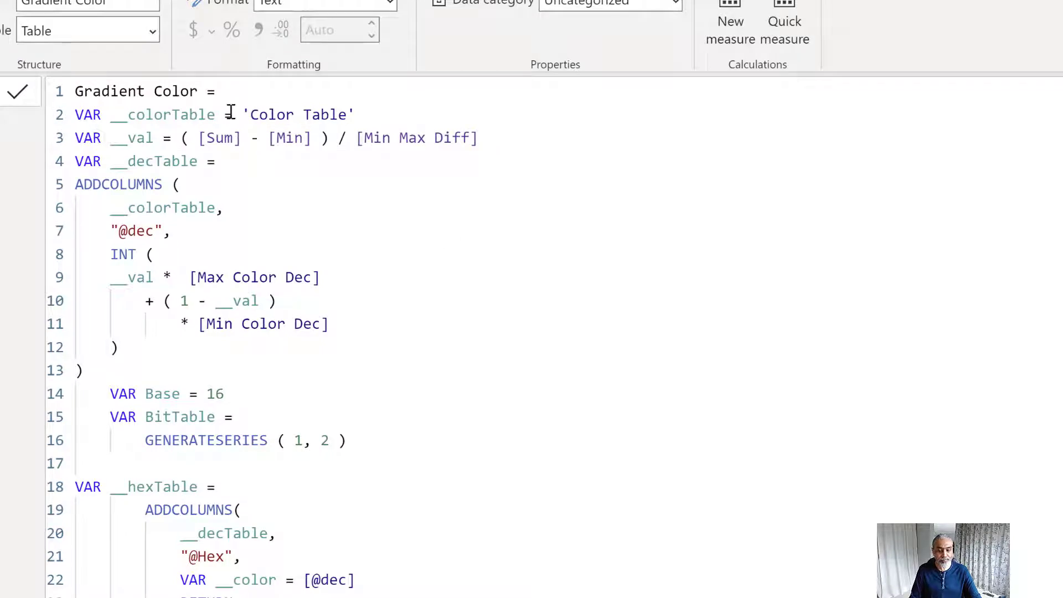
Back in the Power BI Gradient Color measure, trace __colorTable from 'Color Table' into the ADDCOLUMNS of __decTable and review __val
drag(130, 114, 392, 112)
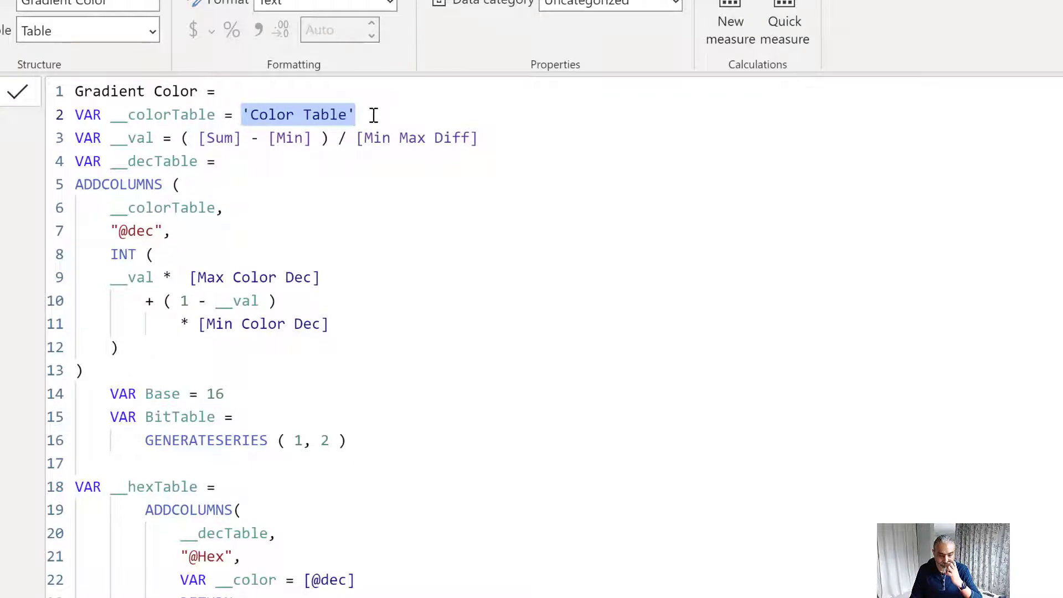
click(137, 138)
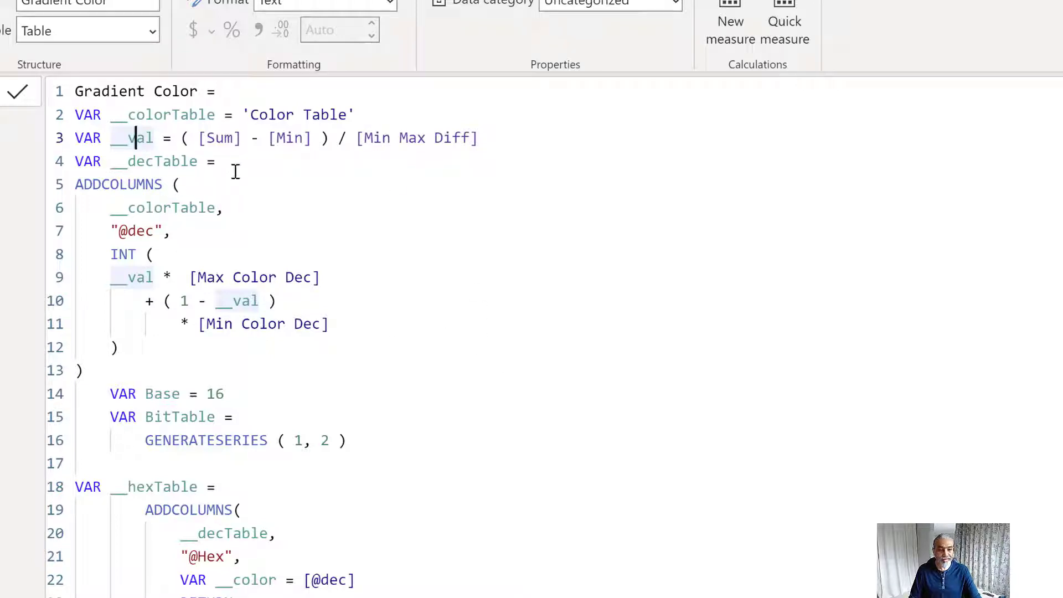
click(116, 114)
drag(109, 208, 190, 208)
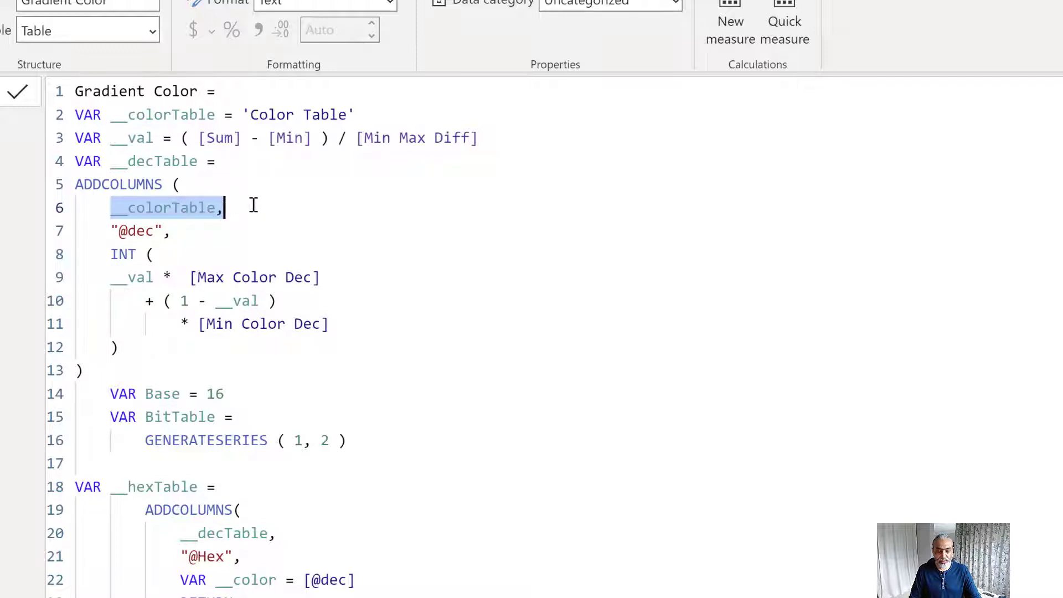
click(128, 232)
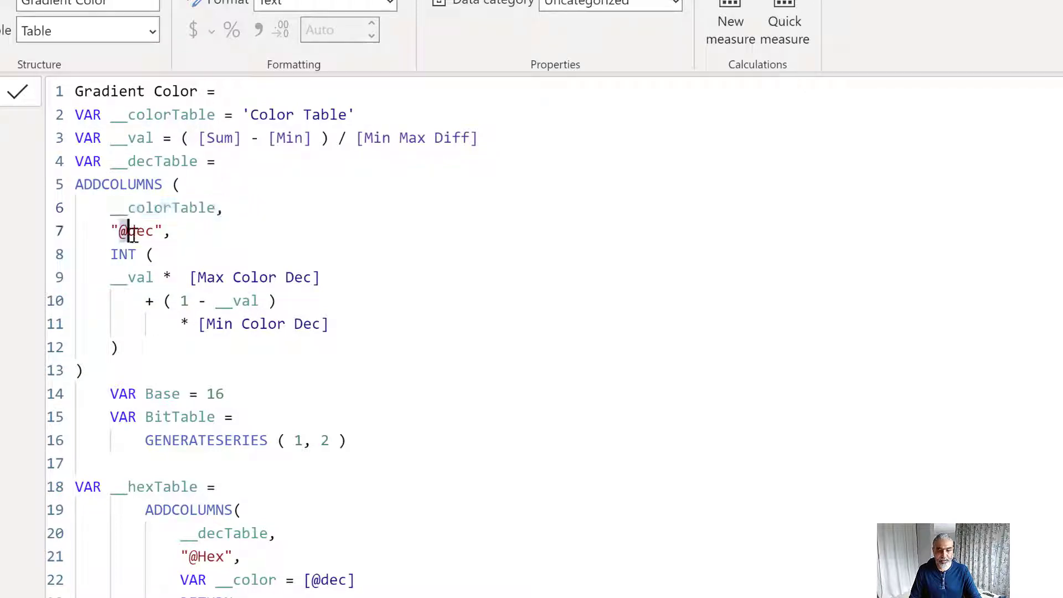
drag(119, 231, 154, 232)
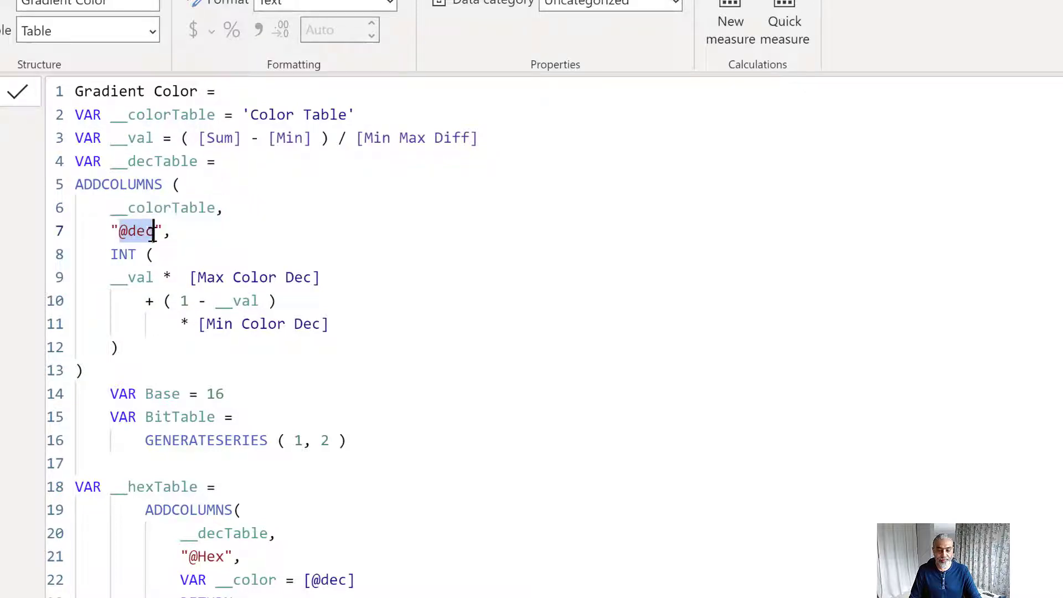
click(120, 277)
drag(119, 276, 334, 277)
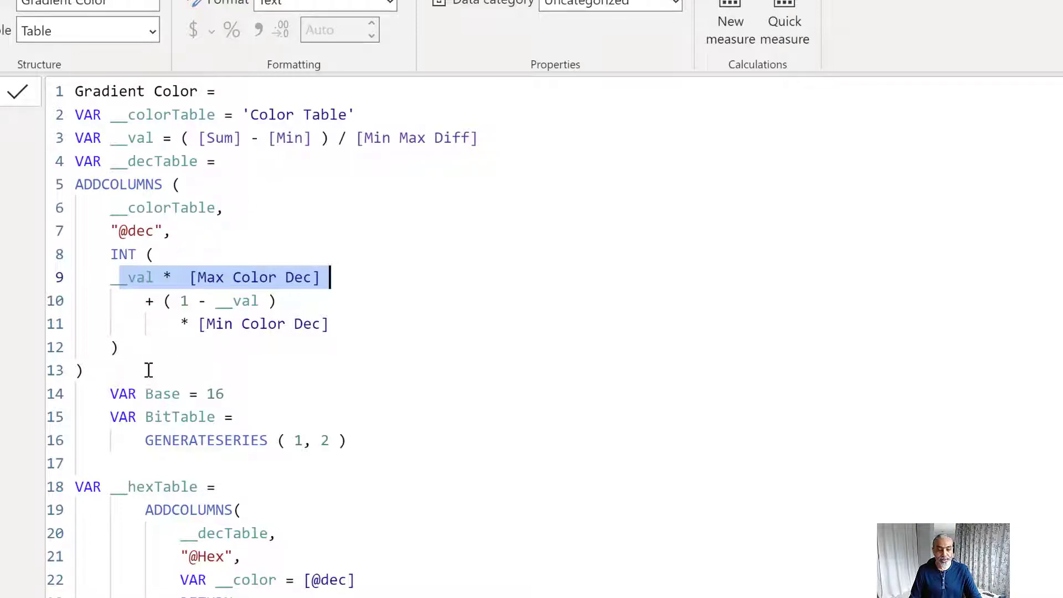
drag(148, 370, 83, 209)
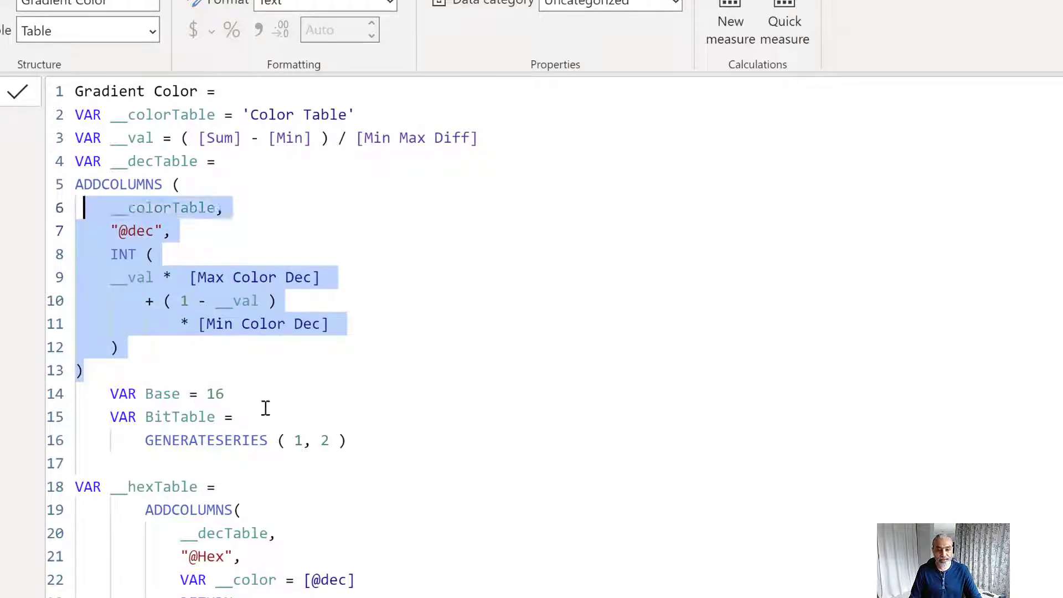
click(174, 213)
drag(100, 282, 269, 303)
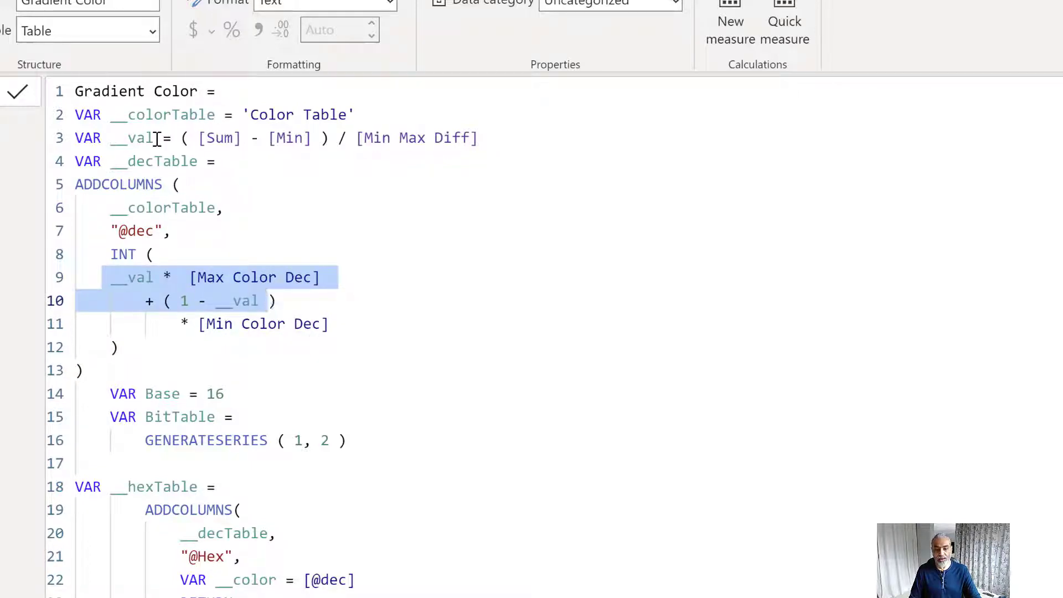
drag(111, 139, 516, 145)
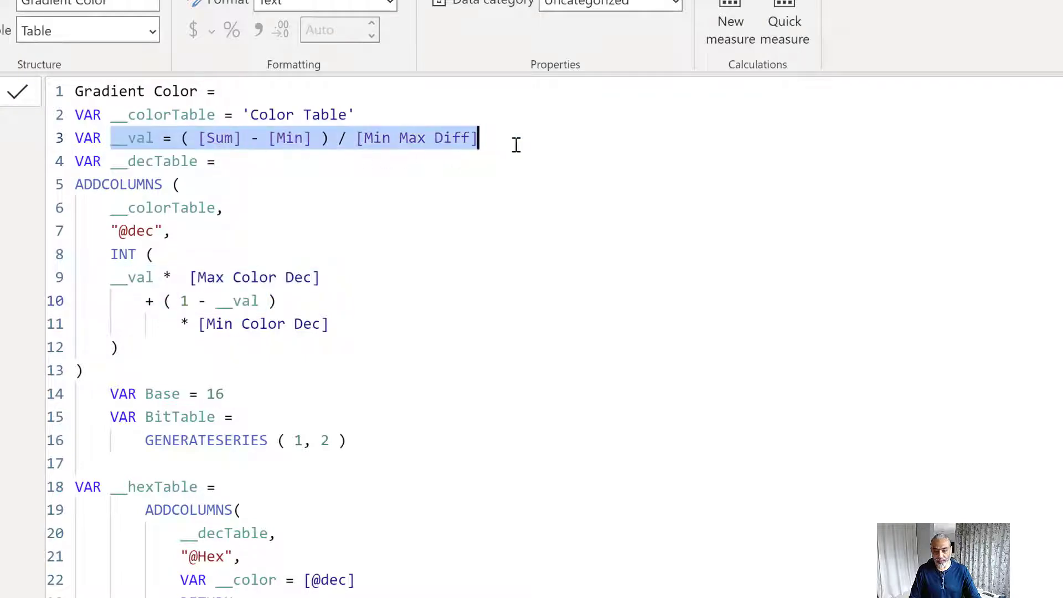
key(alt+Tab)
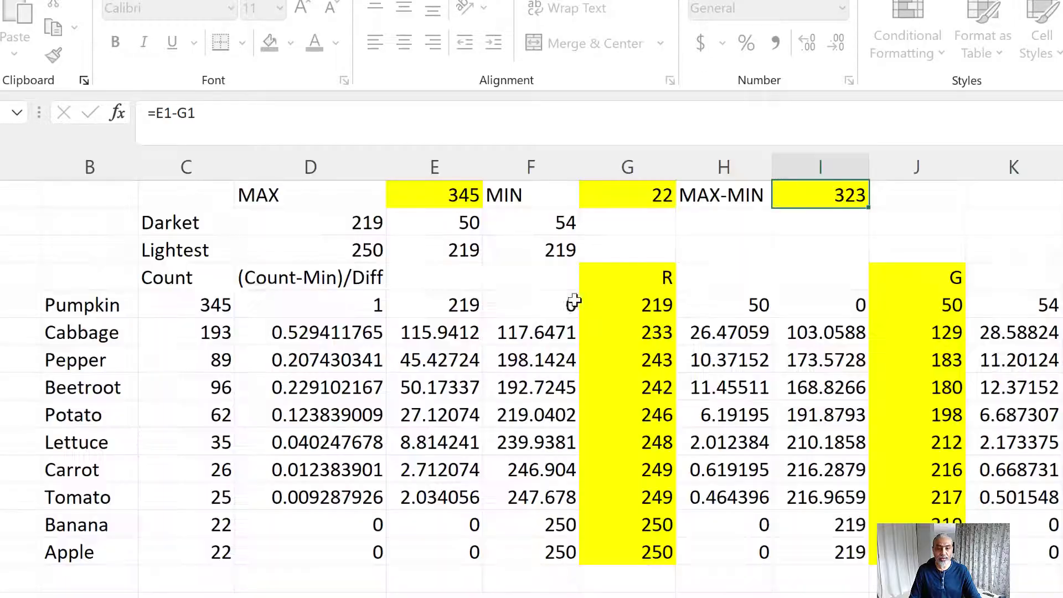
click(573, 301)
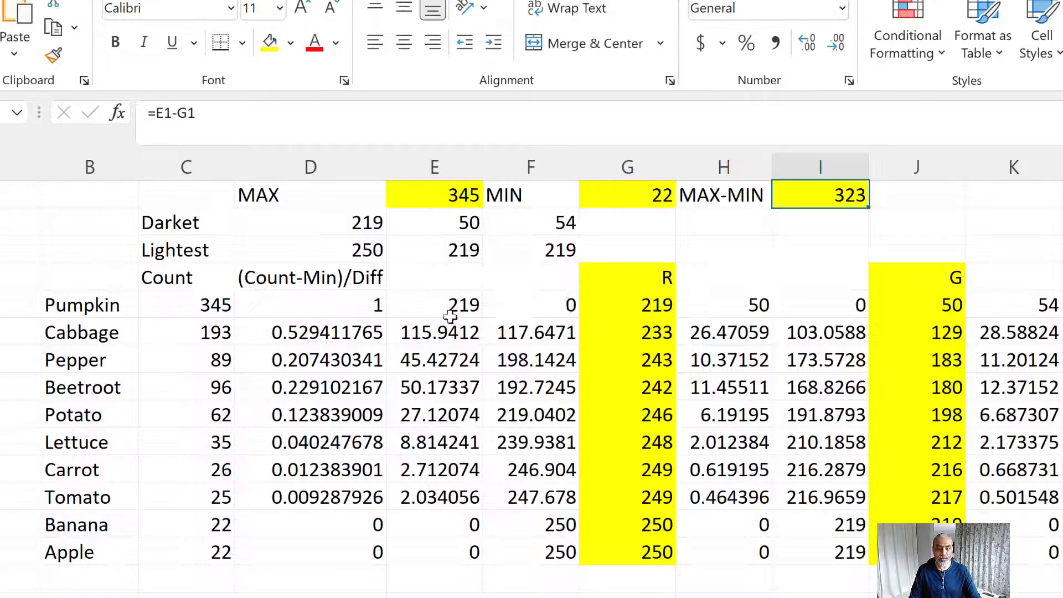
drag(348, 303, 335, 501)
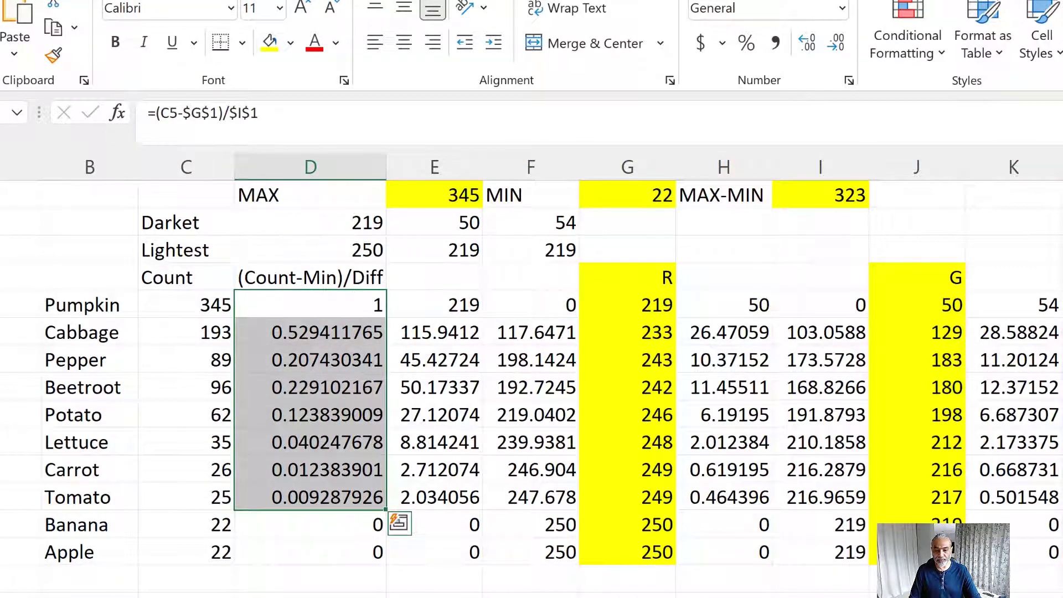
drag(959, 134, 770, 384)
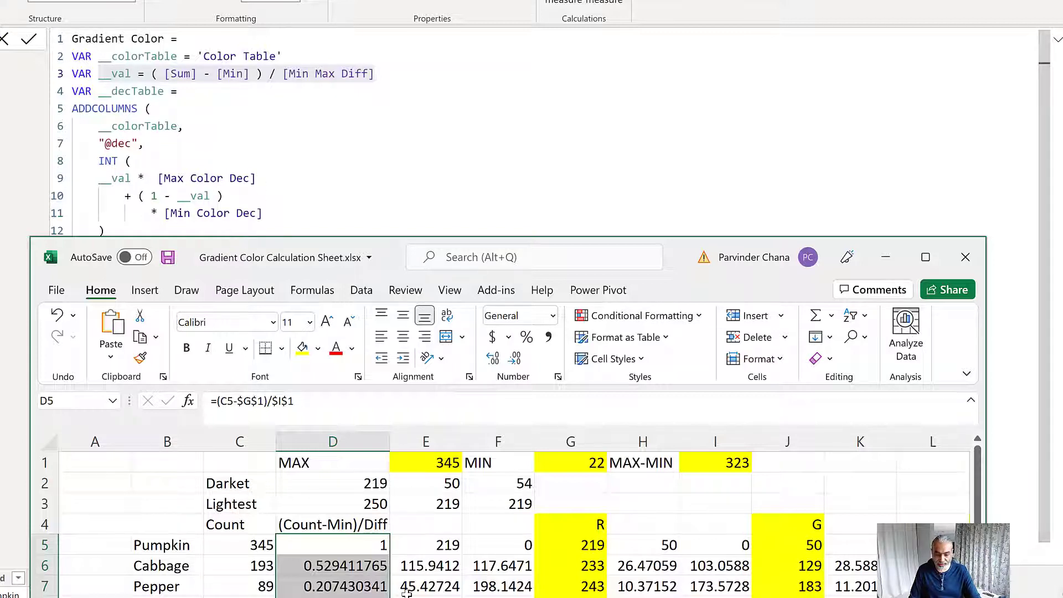
drag(429, 545, 509, 549)
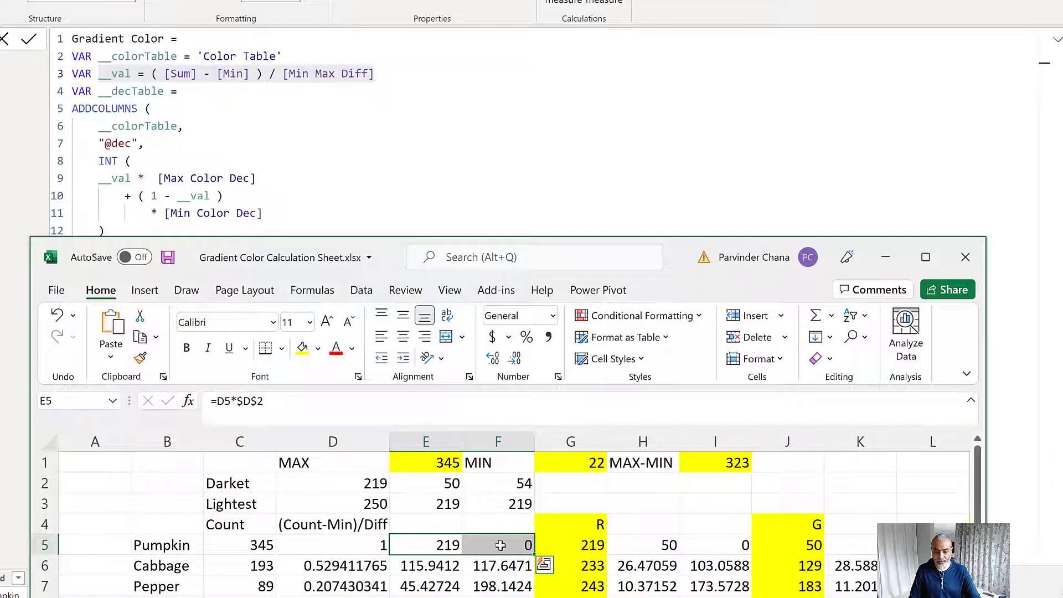
click(578, 549)
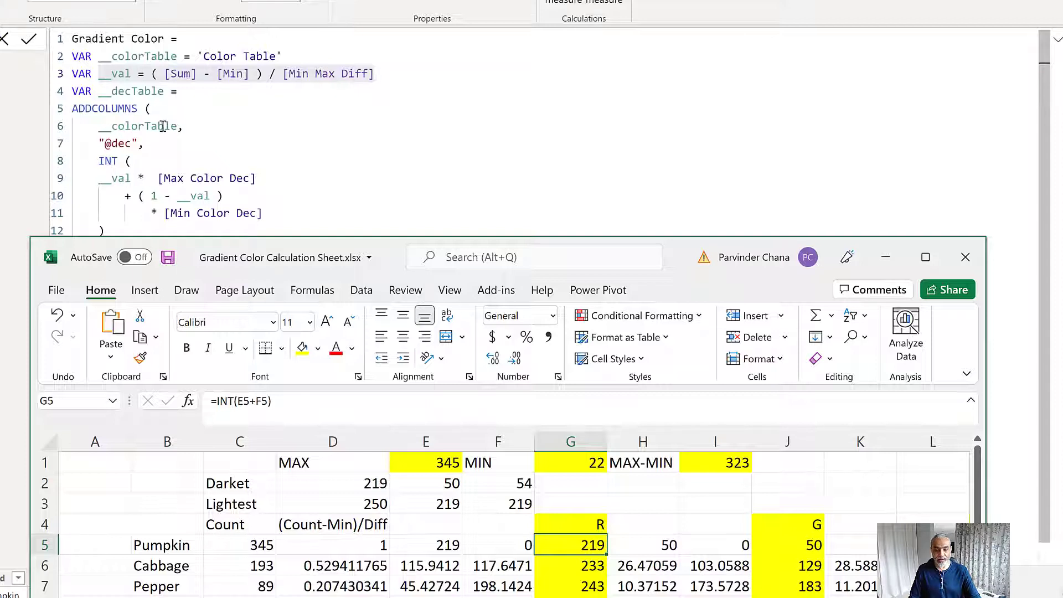
Return to the Gradient Color code and examine the Base and BitTable variables and the CONCATENATEX block of __hexTable
scroll(144, 148, down, 1)
click(114, 146)
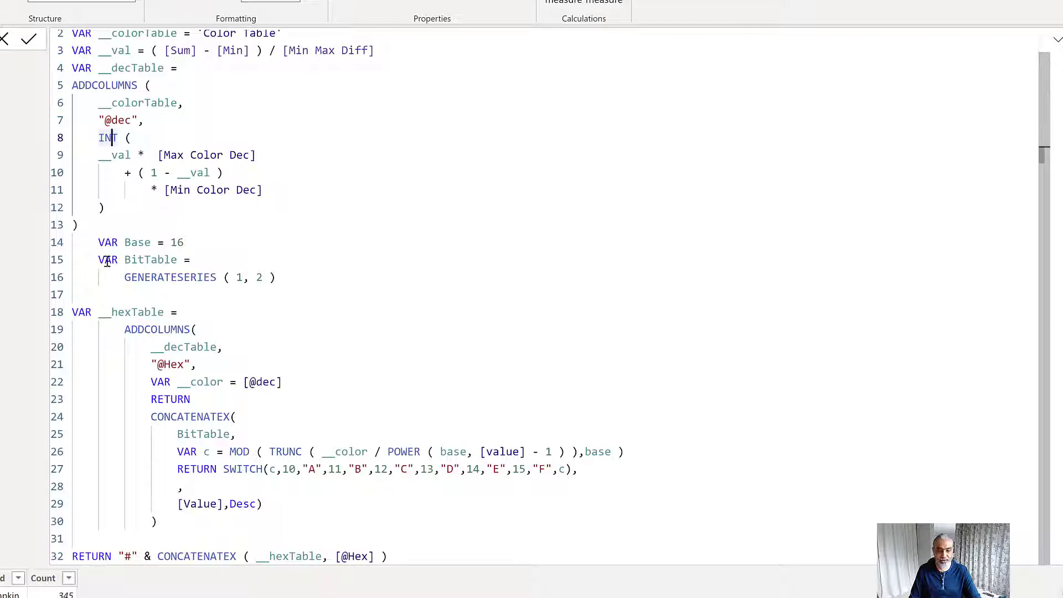
drag(325, 271, 58, 247)
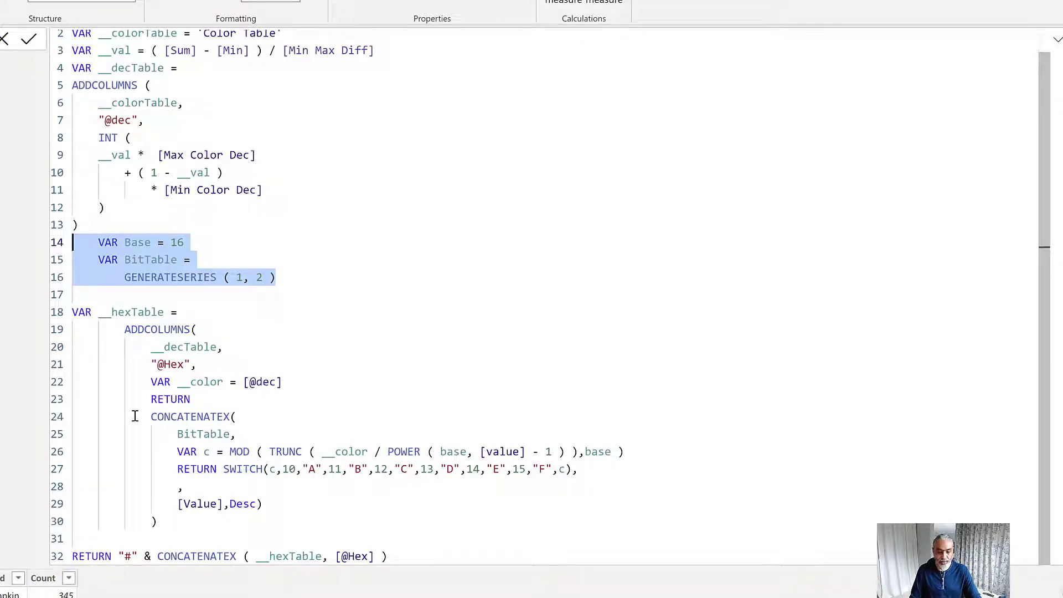
drag(129, 416, 280, 486)
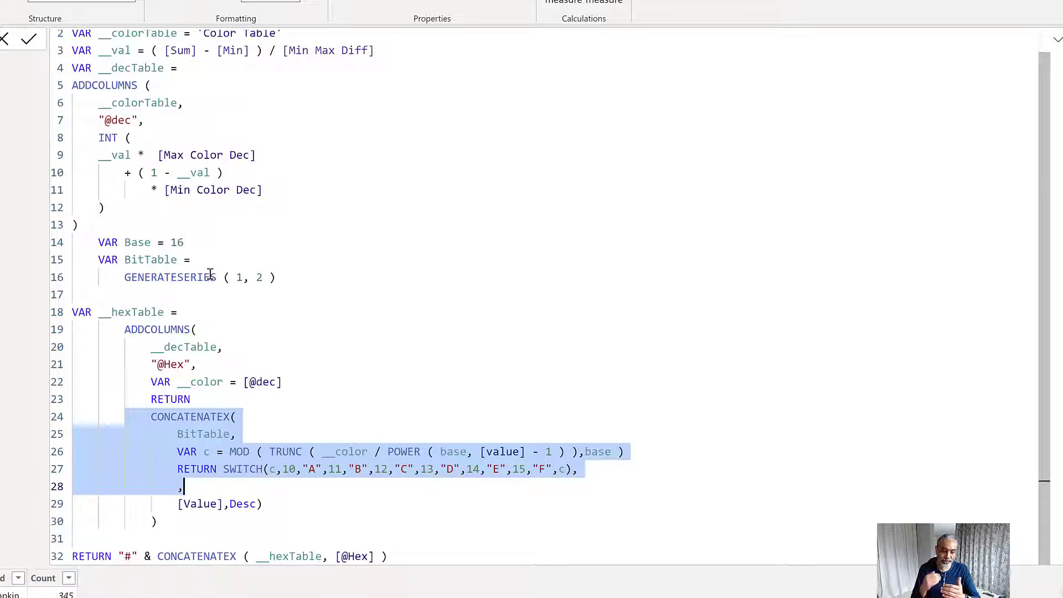
click(146, 346)
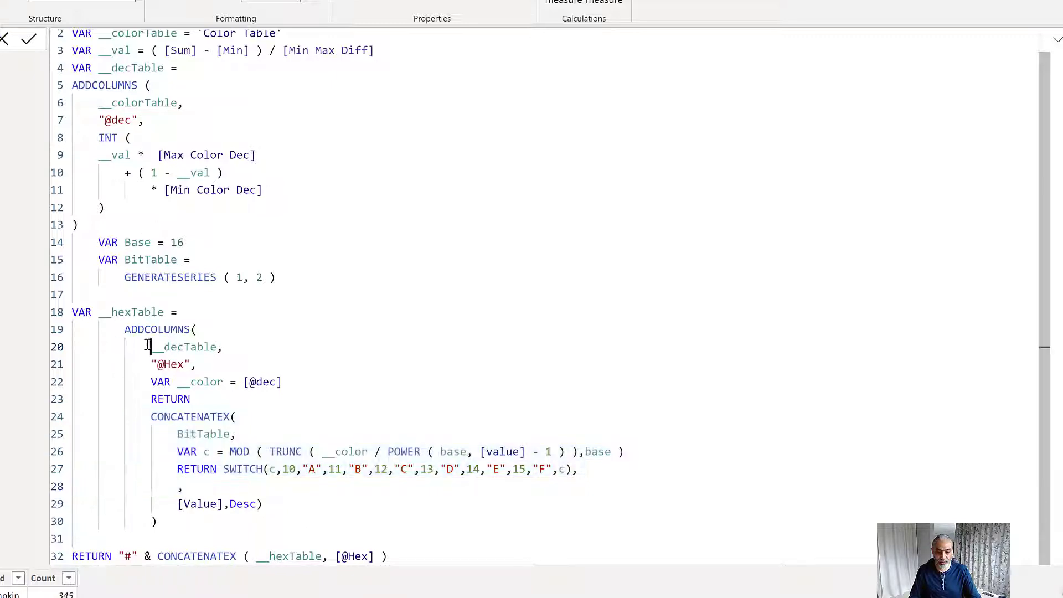
double_click(135, 65)
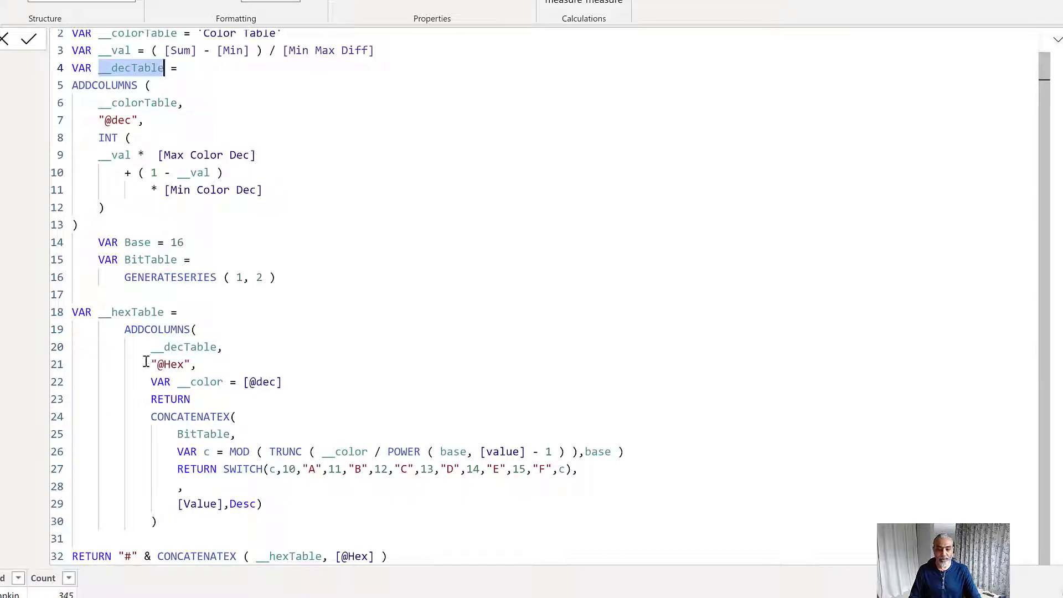
drag(146, 361, 203, 361)
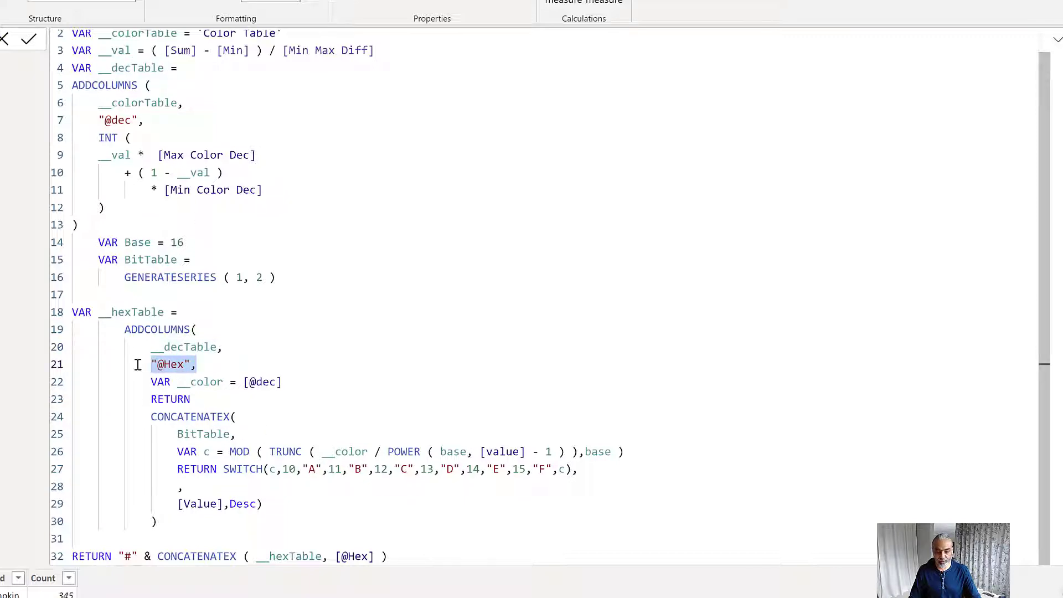
drag(107, 121, 106, 209)
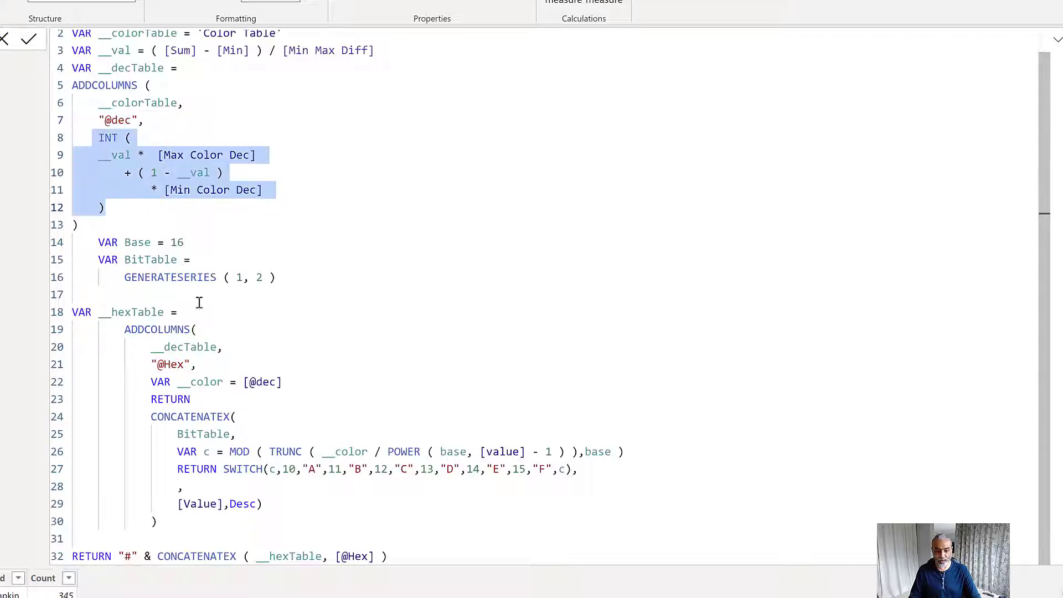
drag(127, 367, 207, 367)
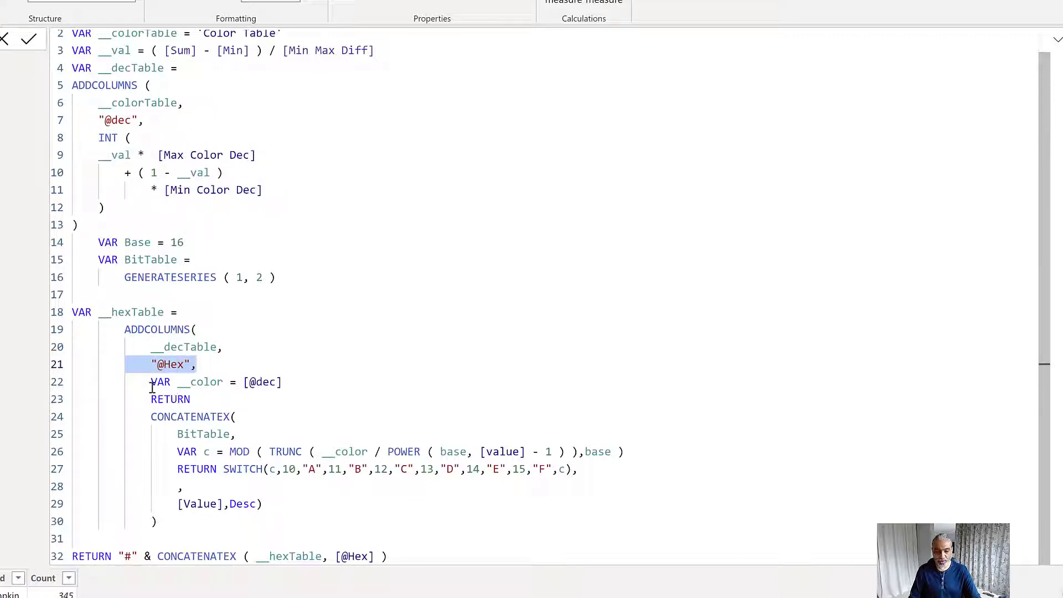
drag(152, 386, 281, 519)
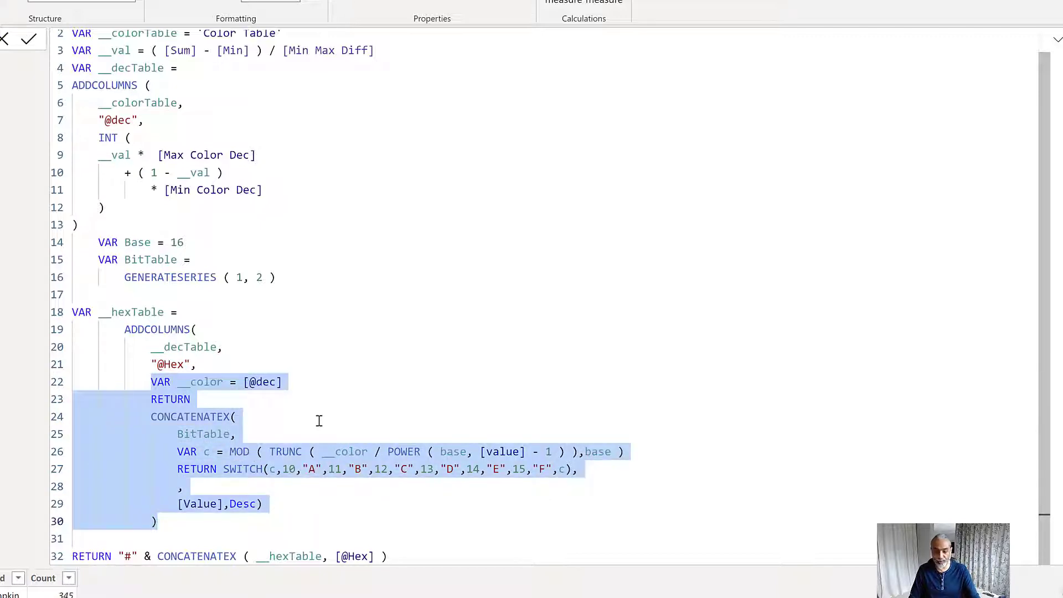
scroll(443, 308, down, 1)
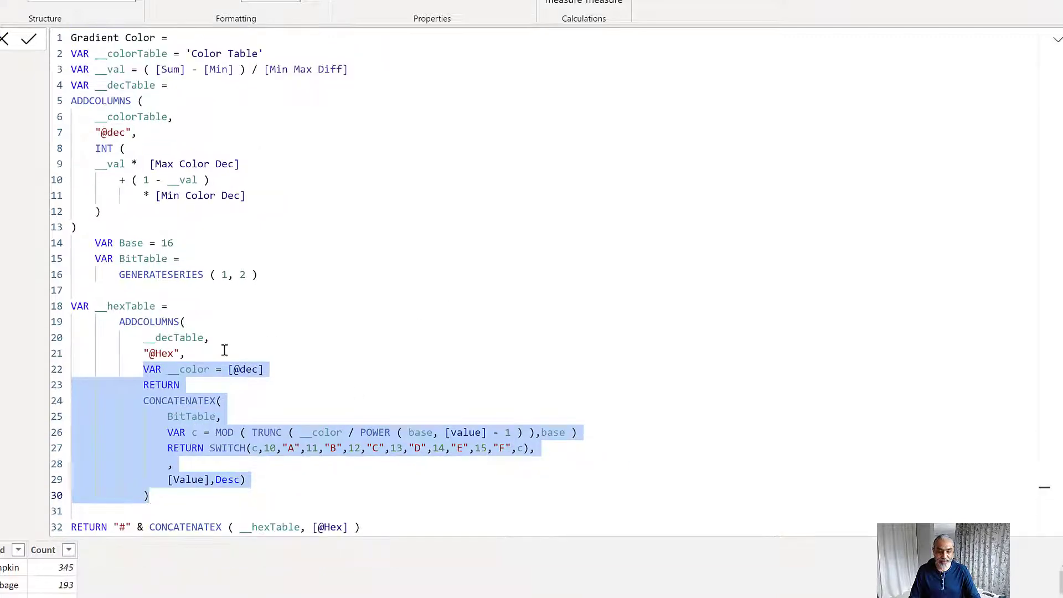
drag(94, 307, 161, 306)
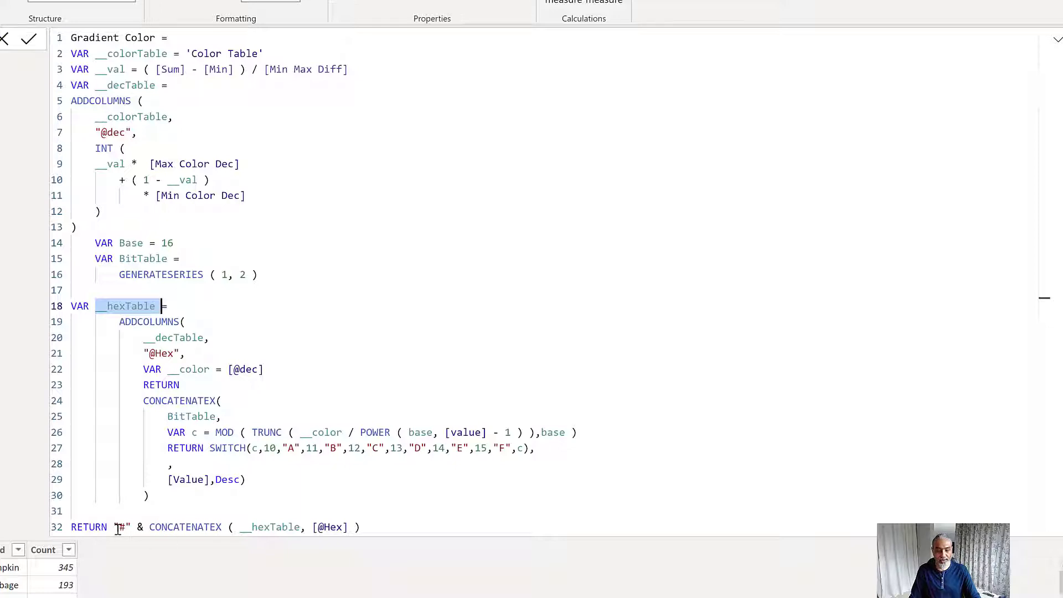
drag(115, 526, 209, 526)
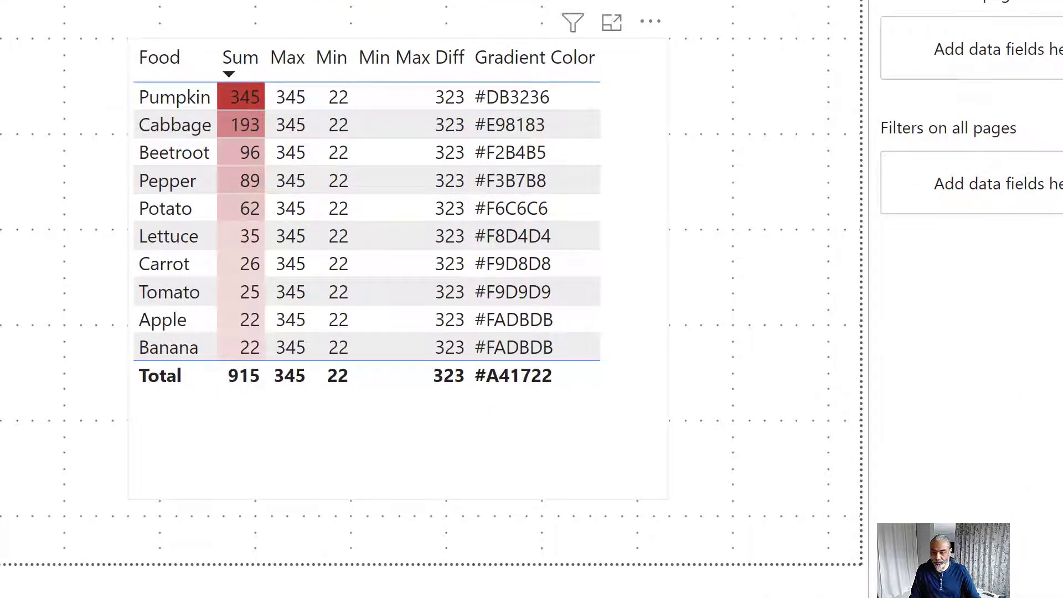
Inspect the Year, Category and Value rows of the source table behind the Category-by-year matrix, then return to the report page
click(421, 437)
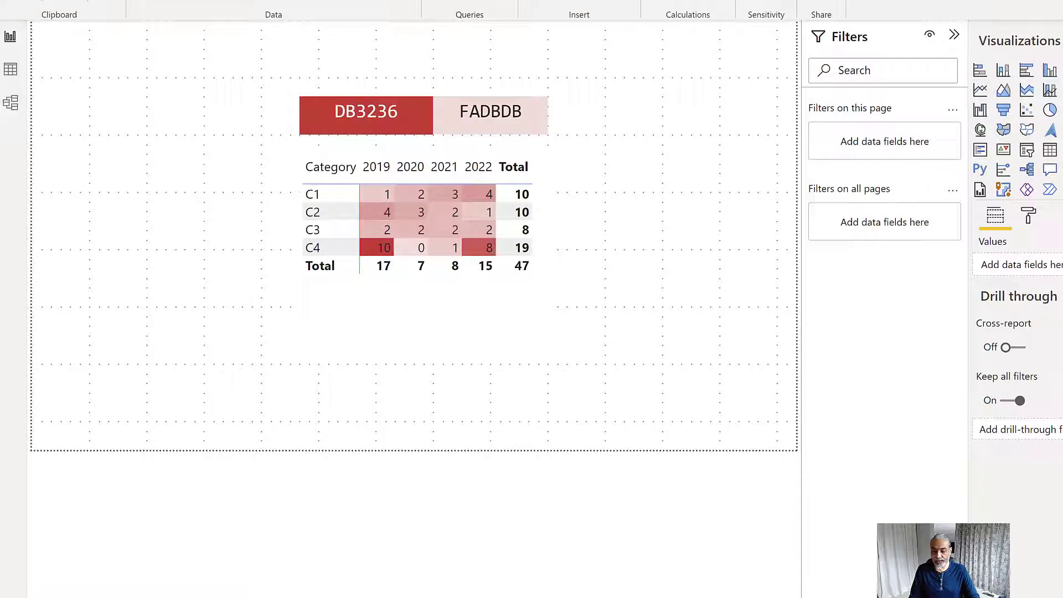
click(4, 83)
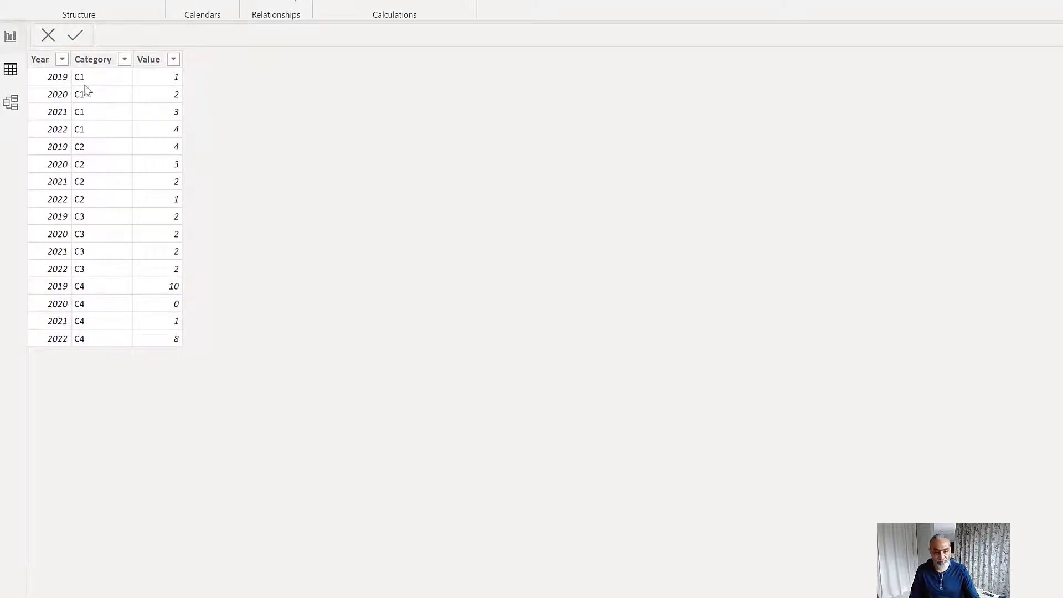
click(22, 46)
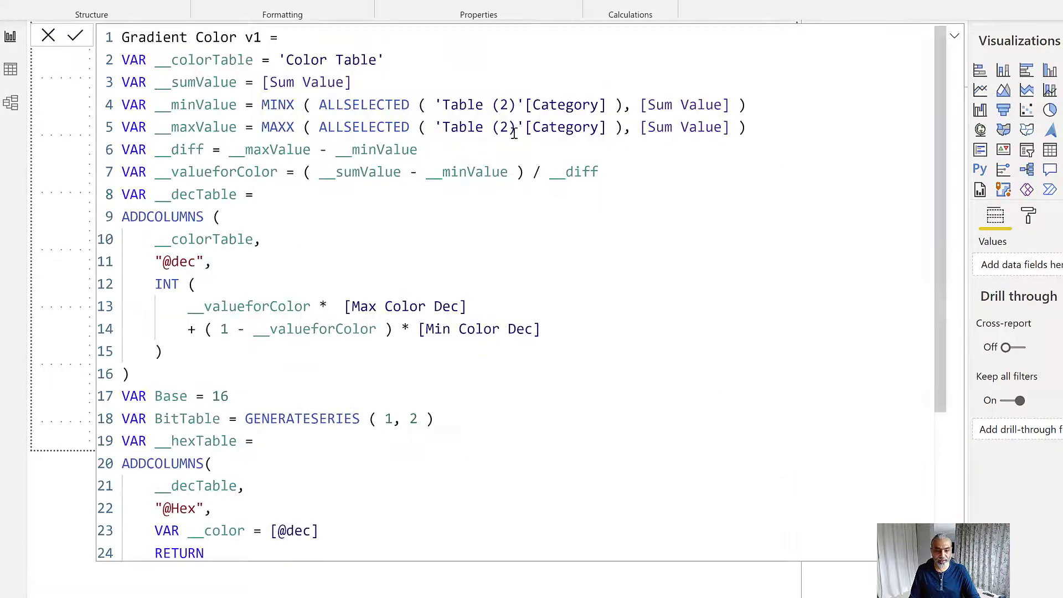
Examine the Gradient Color v1 measure, especially its MINX and MAXX over ALLSELECTED 'Table (2)'[Category], and collapse its code
scroll(424, 150, down, 2)
scroll(152, 50, up, 2)
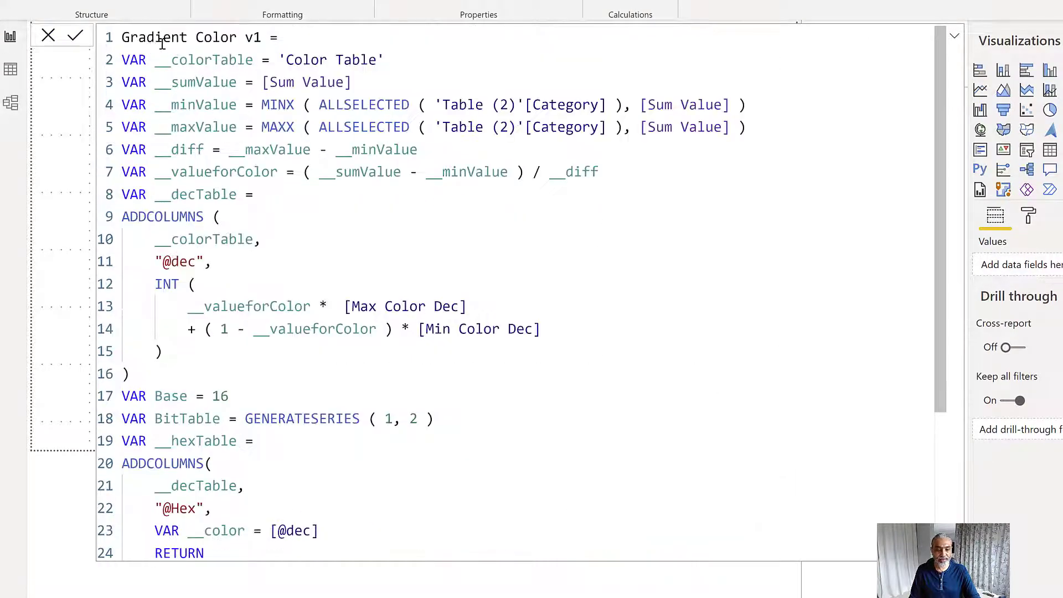
drag(265, 37, 101, 39)
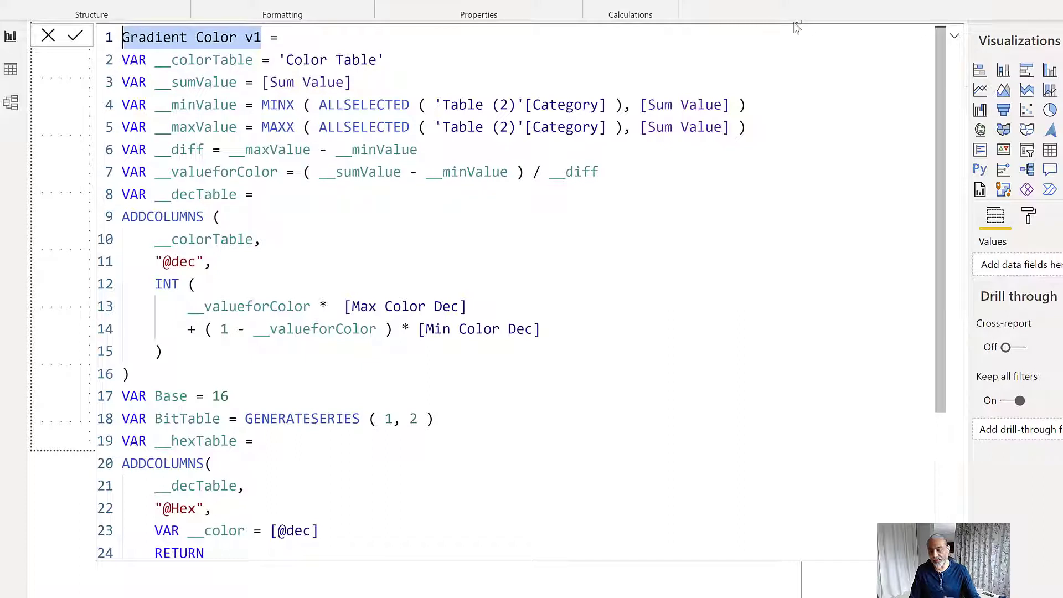
click(958, 39)
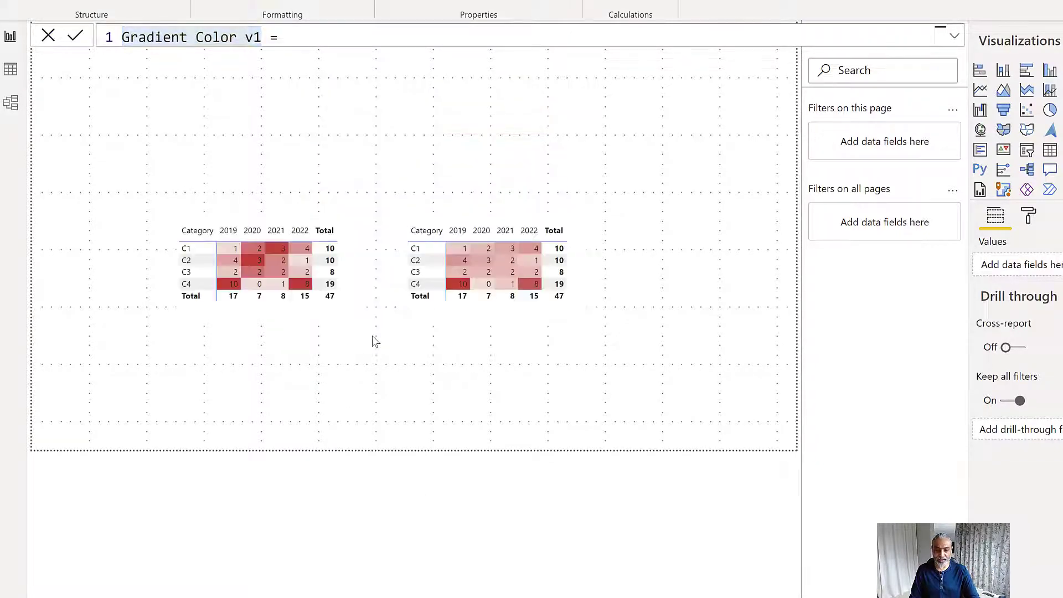
Enlarge the left-hand Category matrix with 14 pt text, shift the other matrix further right, and nudge the enlarged one slightly right
click(408, 331)
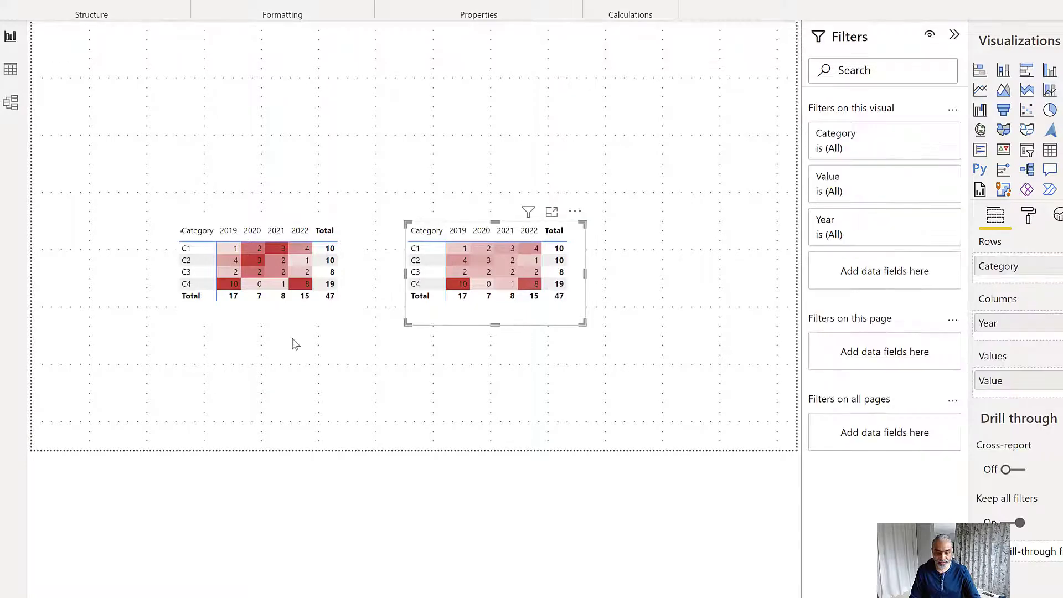
click(284, 321)
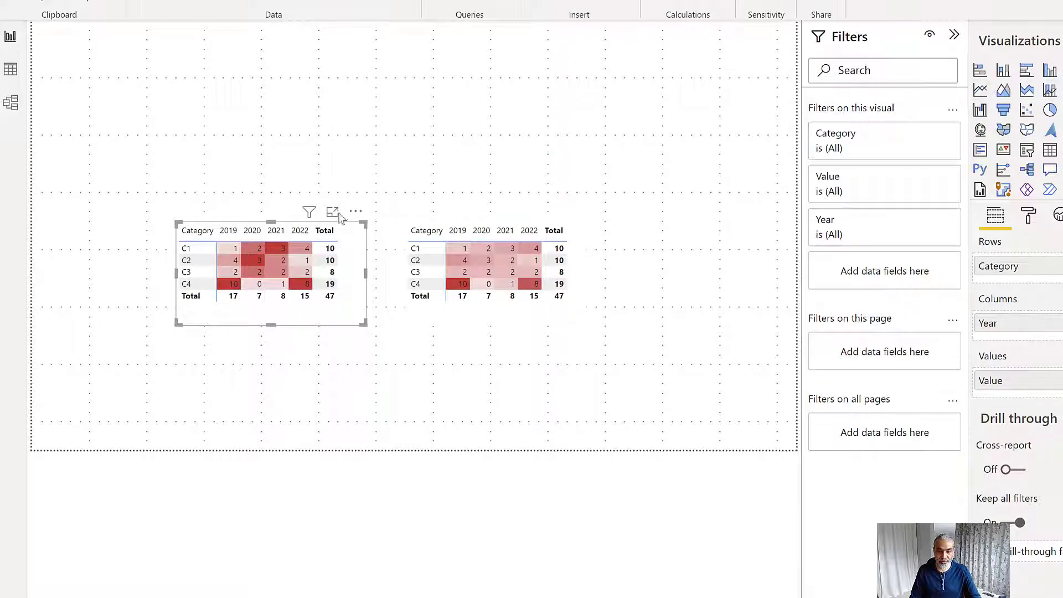
click(1028, 216)
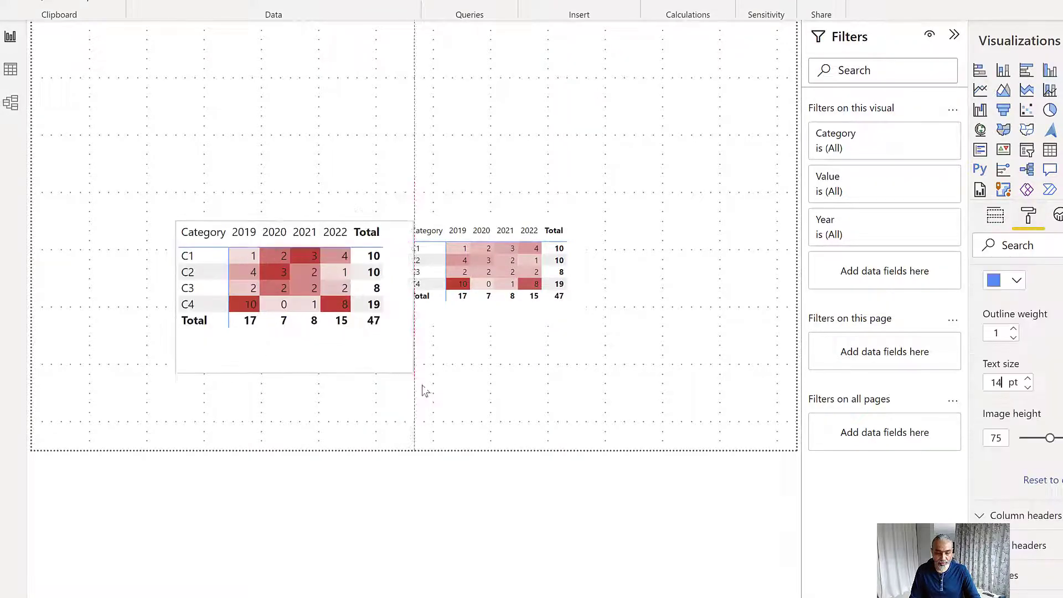
drag(422, 392, 422, 382)
drag(480, 321, 577, 329)
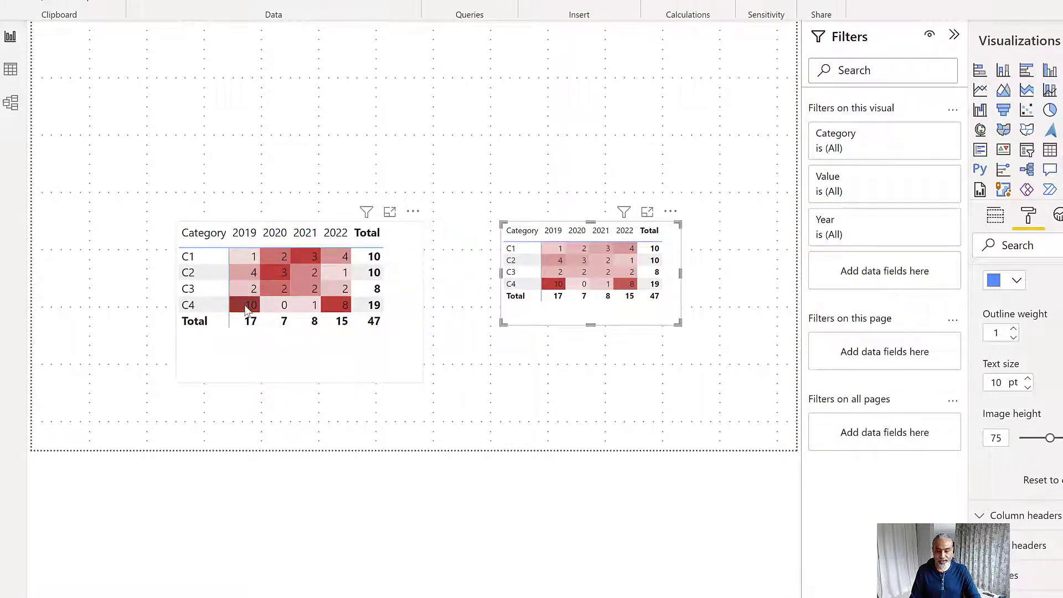
mouse_move(246, 310)
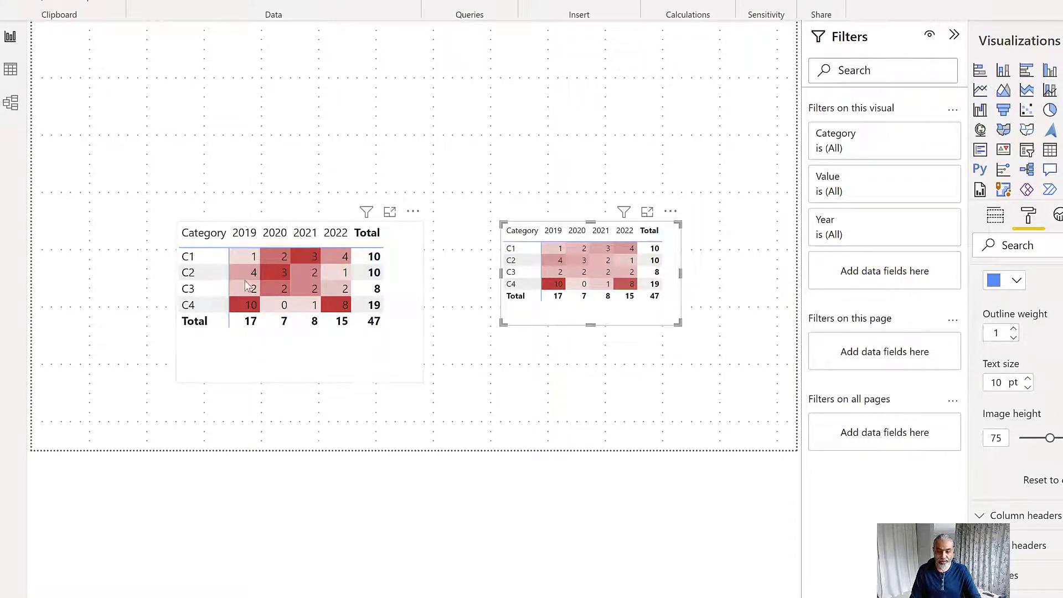
drag(247, 285, 267, 285)
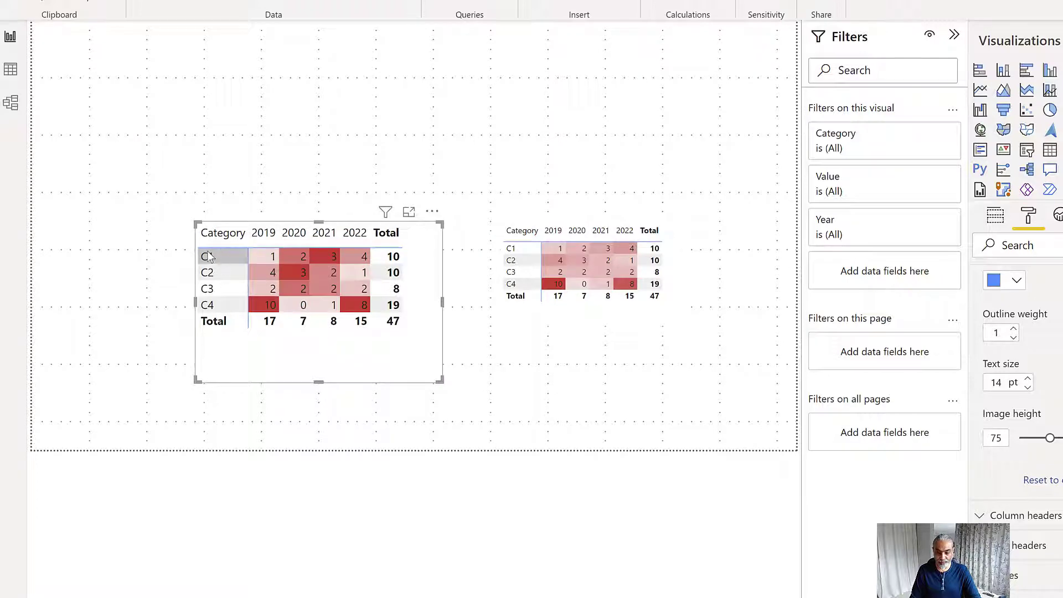